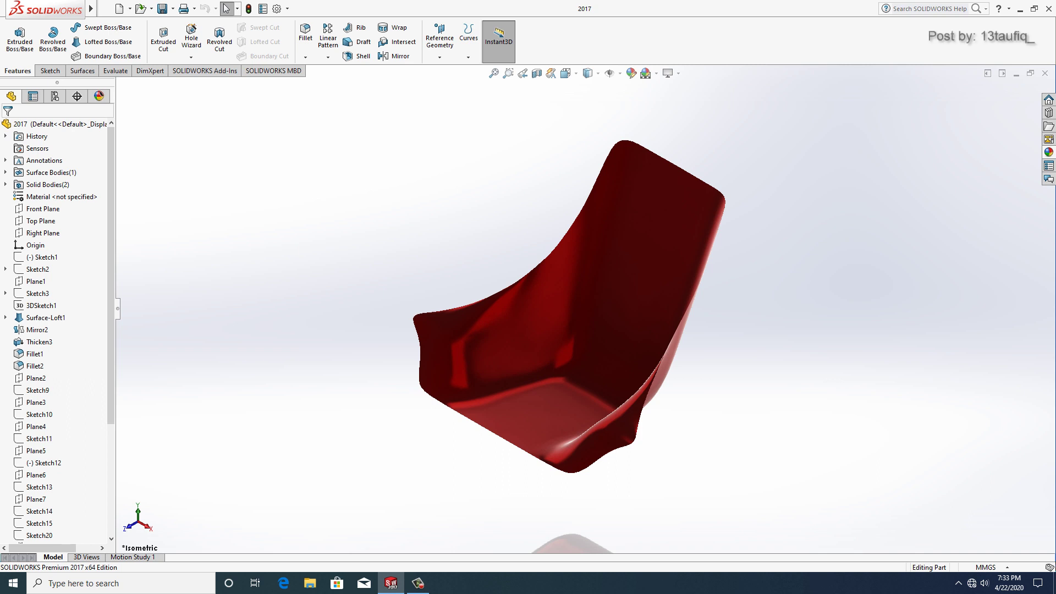
# Spin the chair model around to view it from every side
pyautogui.click(668, 73)
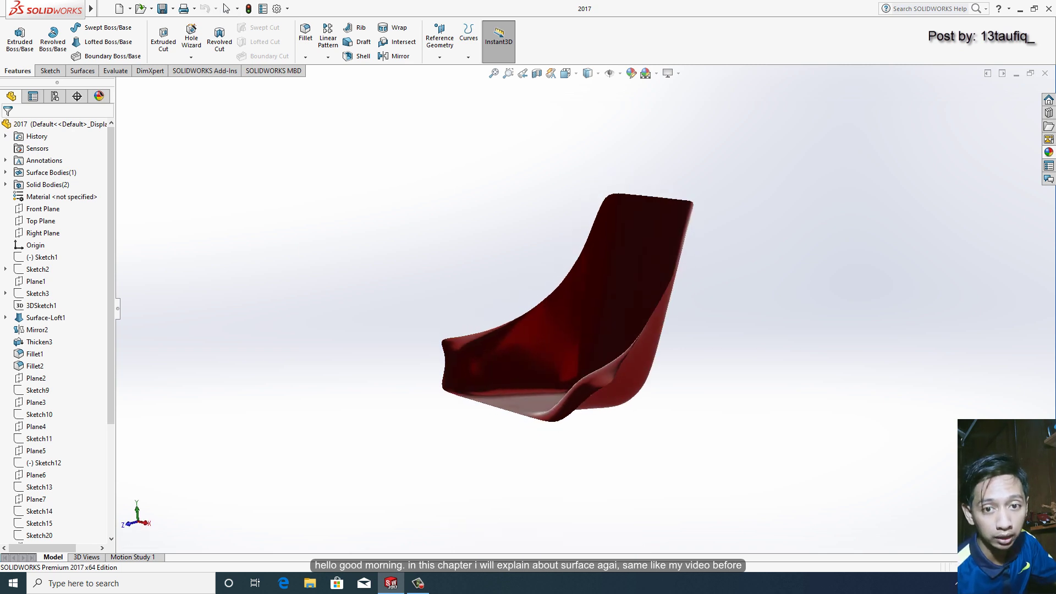
pyautogui.press('Left')
pyautogui.press('Left')
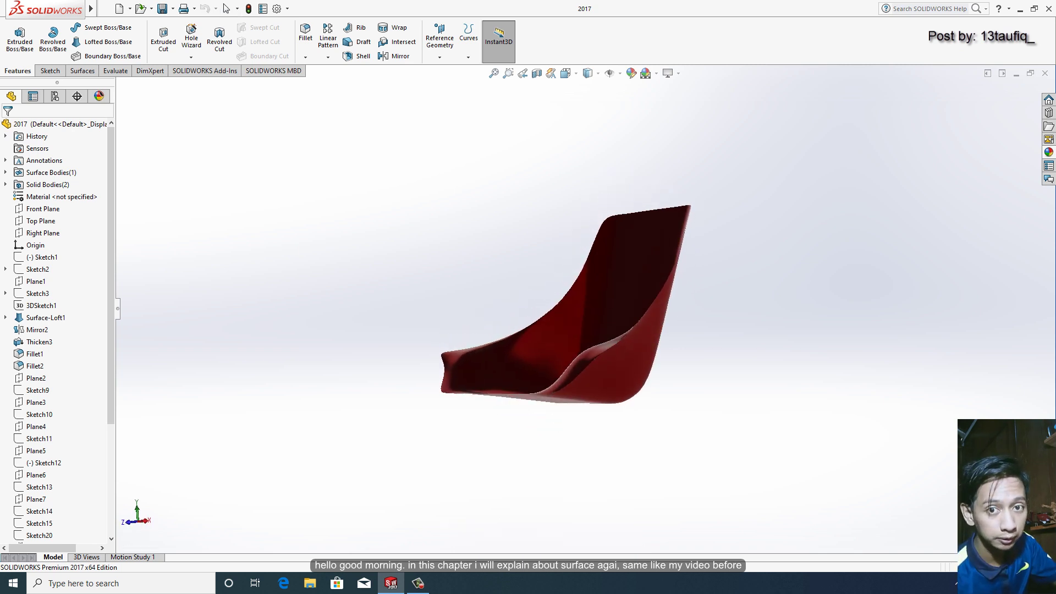
pyautogui.press('Left')
pyautogui.press('Left')
pyautogui.press('Left')
pyautogui.press('Left')
pyautogui.press('Left')
pyautogui.press('Left')
pyautogui.press('Left')
pyautogui.press('Left')
pyautogui.press('Left')
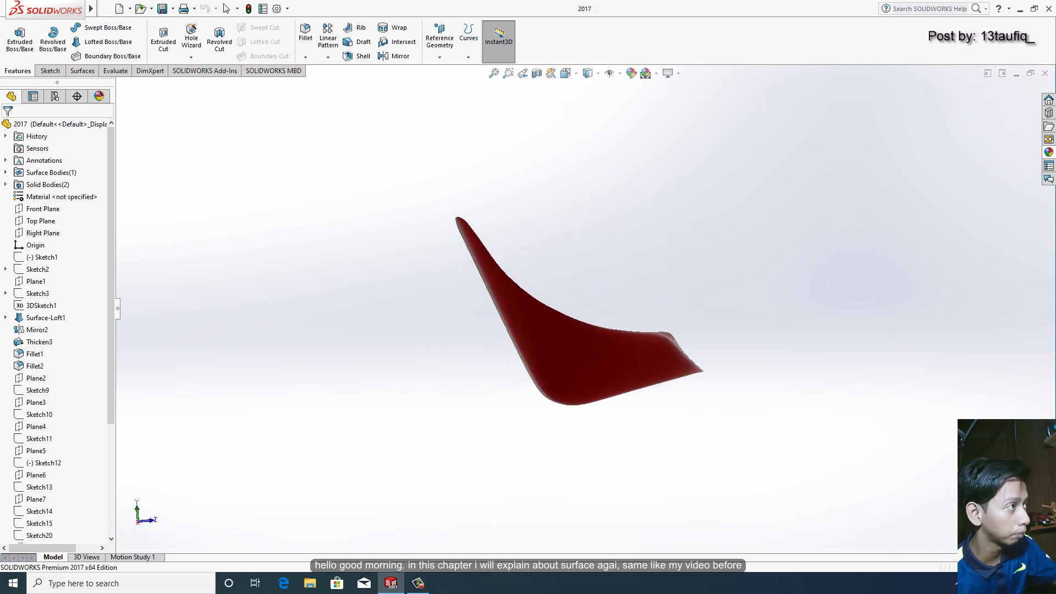
pyautogui.press('Left')
pyautogui.press('Left')
pyautogui.press('Left')
pyautogui.press('Left')
pyautogui.press('Left')
pyautogui.press('Left')
pyautogui.press('Left')
pyautogui.press('Left')
pyautogui.press('Left')
pyautogui.press('Left')
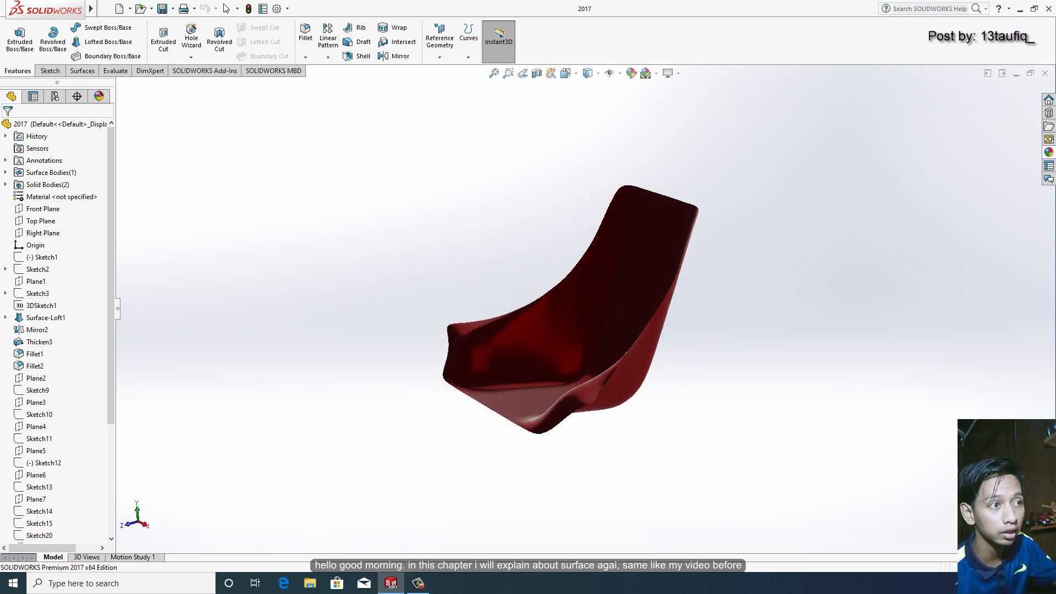
pyautogui.press('Left')
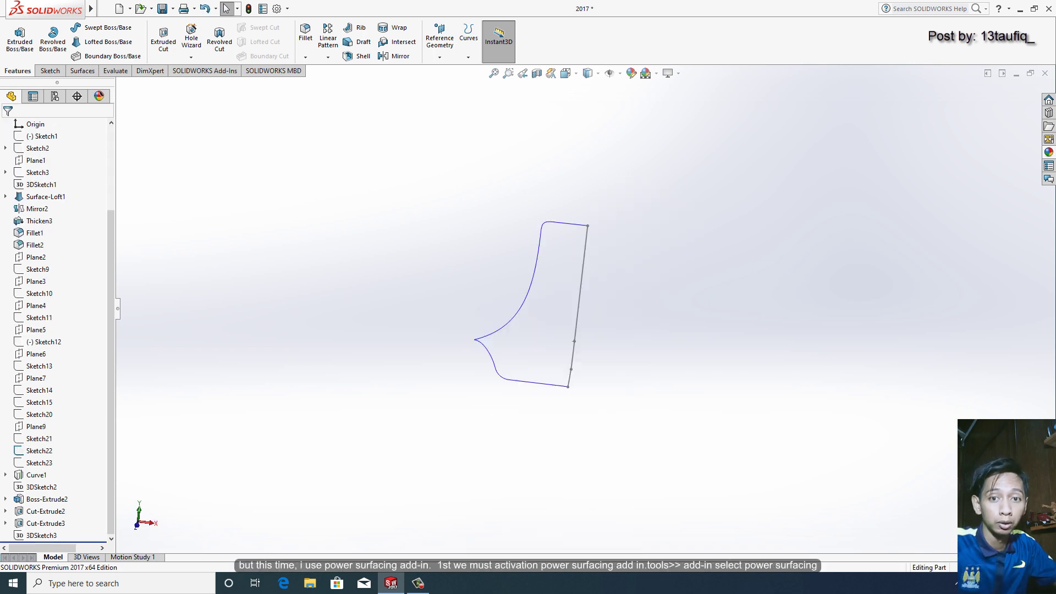
# Enable the Power Surfacing add-in from the Tools Add-Ins manager
pyautogui.click(286, 9)
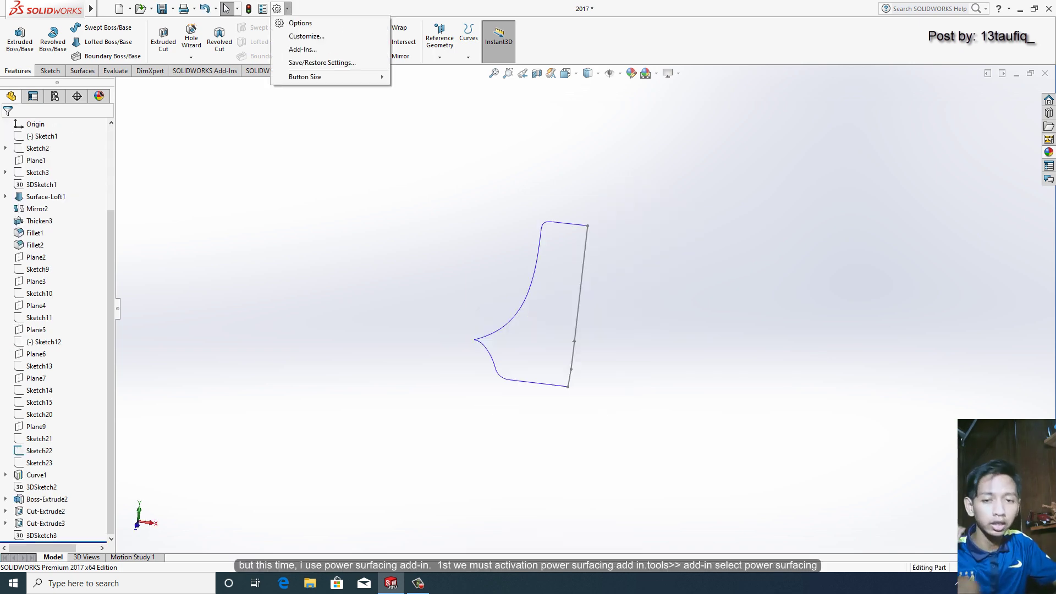
pyautogui.click(303, 49)
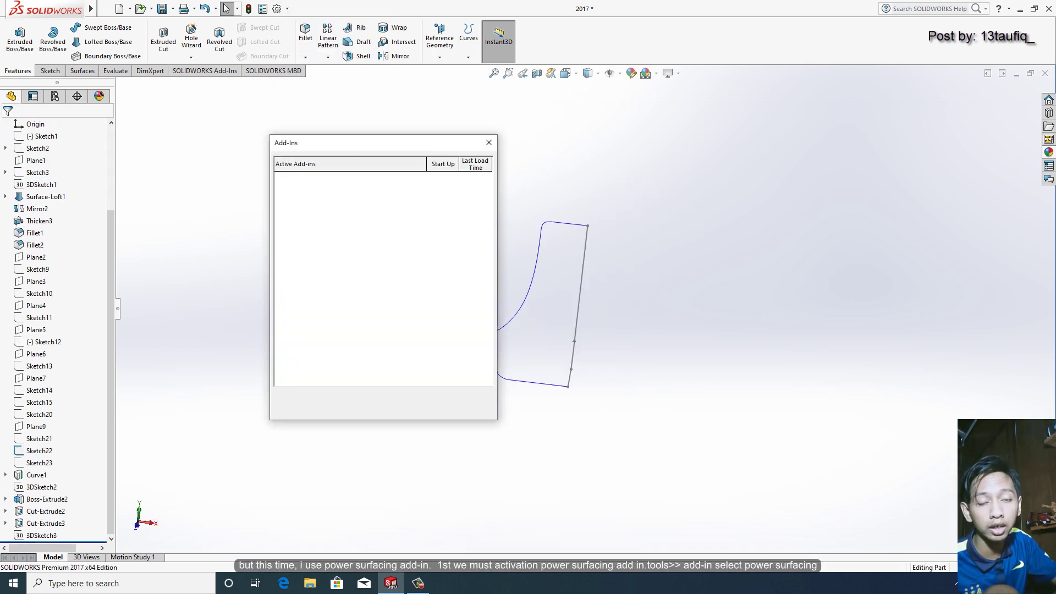
pyautogui.scroll(-2, 379, 330)
pyautogui.scroll(-1, 379, 330)
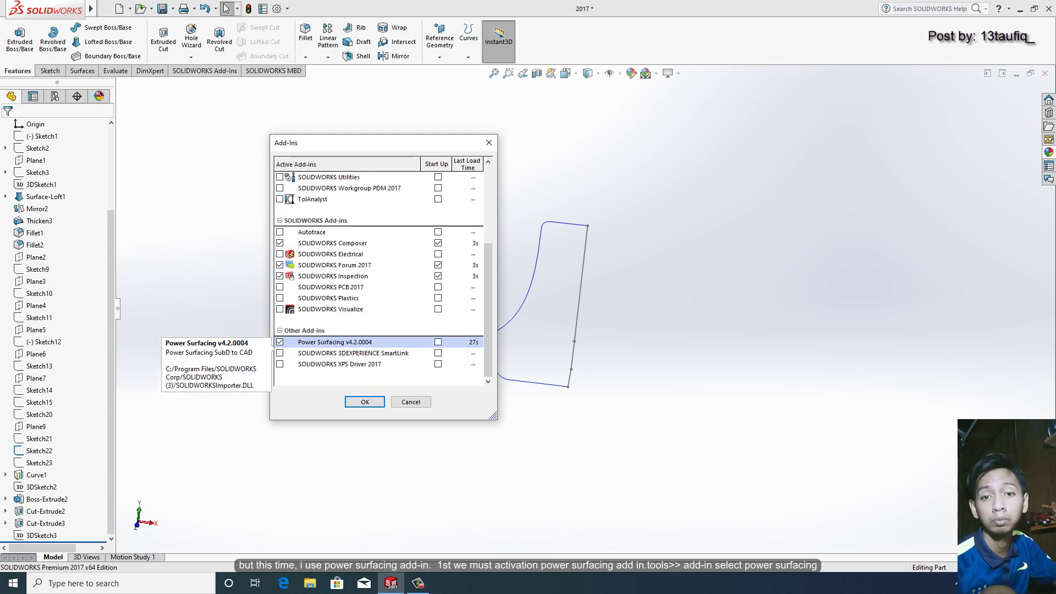
pyautogui.click(365, 402)
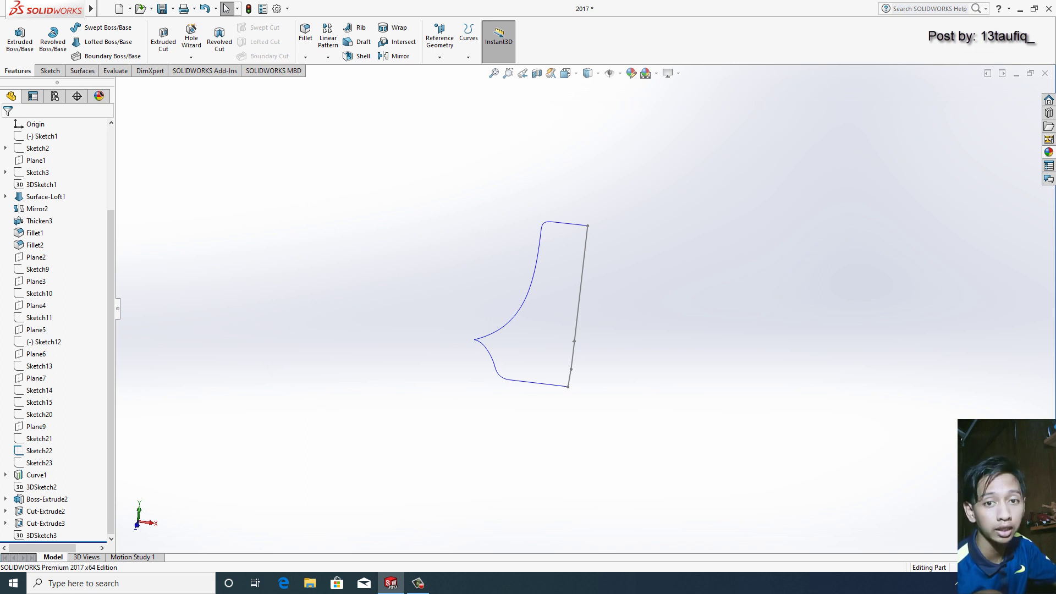
pyautogui.scroll(2, 515, 333)
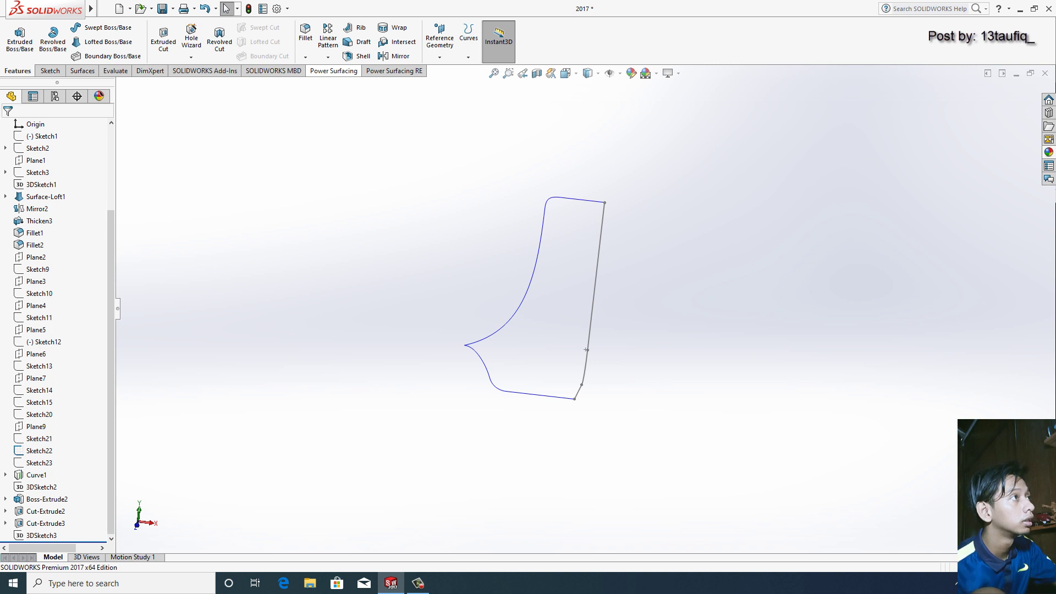
# In the Power Surfacing tab, view the sketch from the Front and start Create Planar Surface
pyautogui.click(333, 71)
pyautogui.click(567, 73)
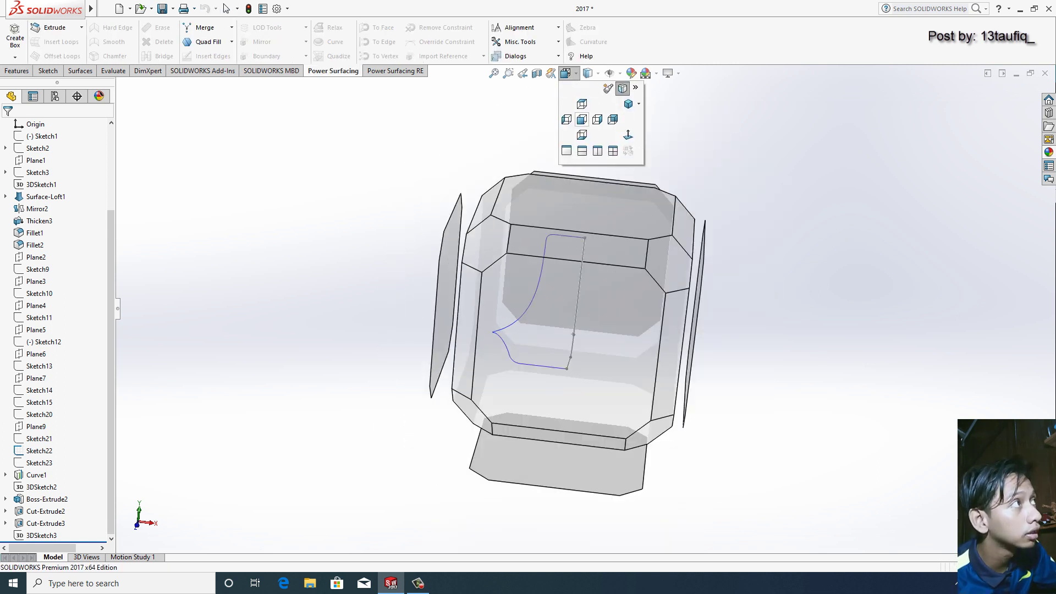
pyautogui.click(582, 120)
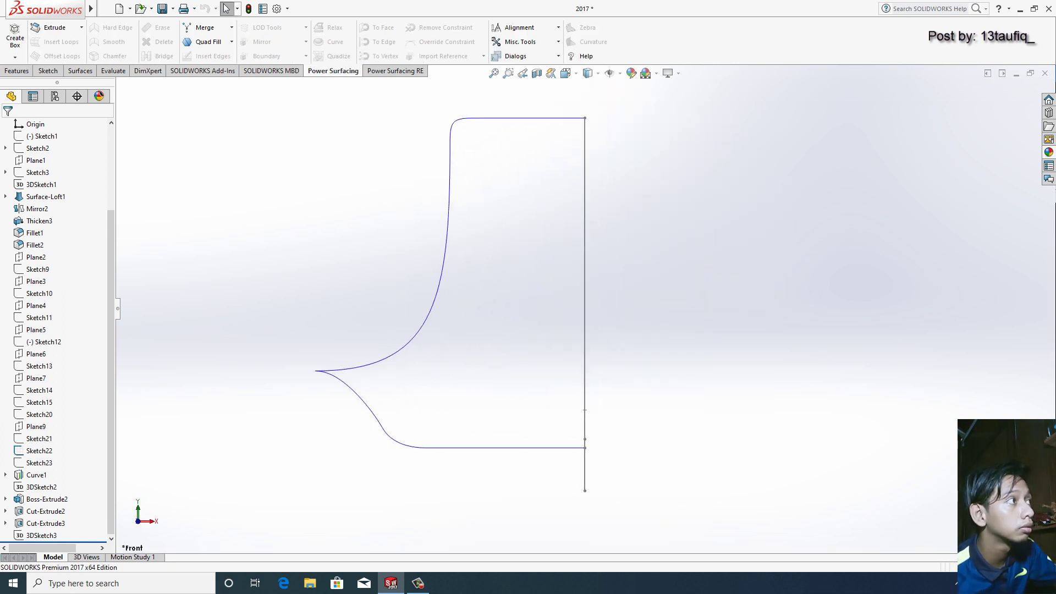
pyautogui.click(15, 56)
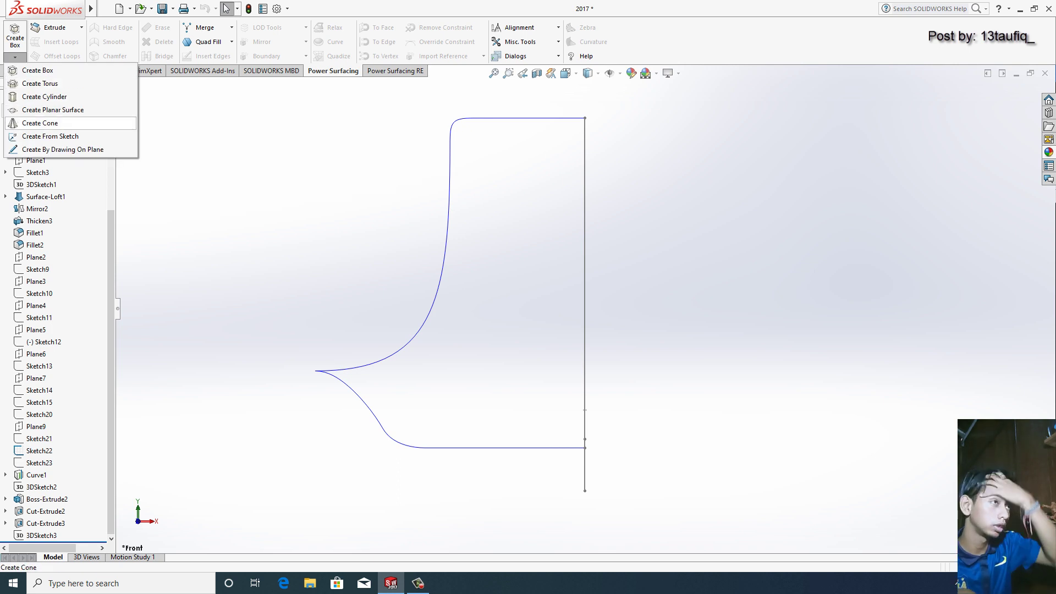
pyautogui.click(53, 110)
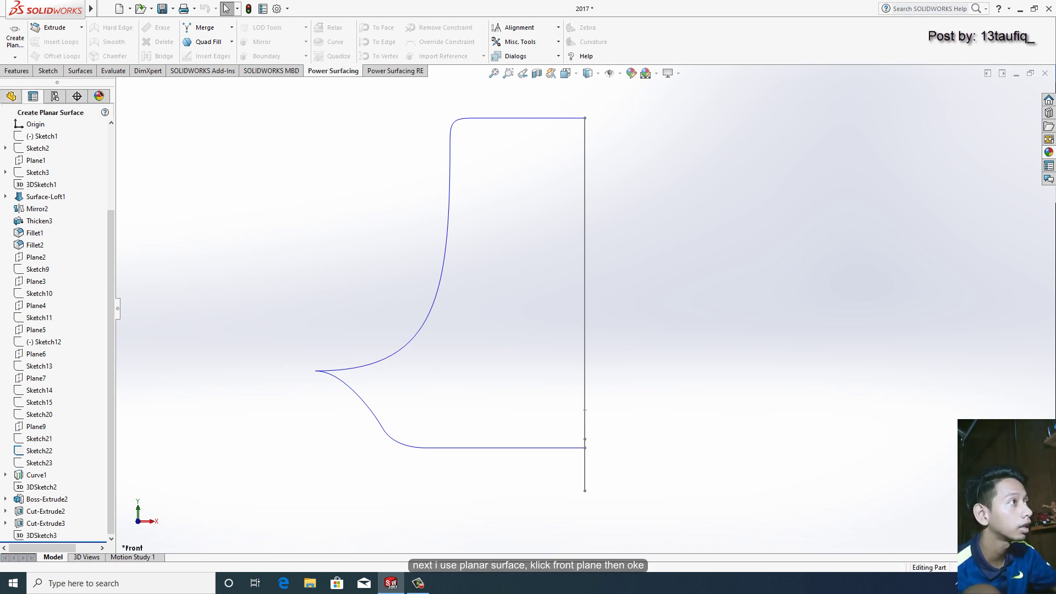
# Create the planar surface on the Front Plane, picked from the flyout feature tree
pyautogui.click(14, 39)
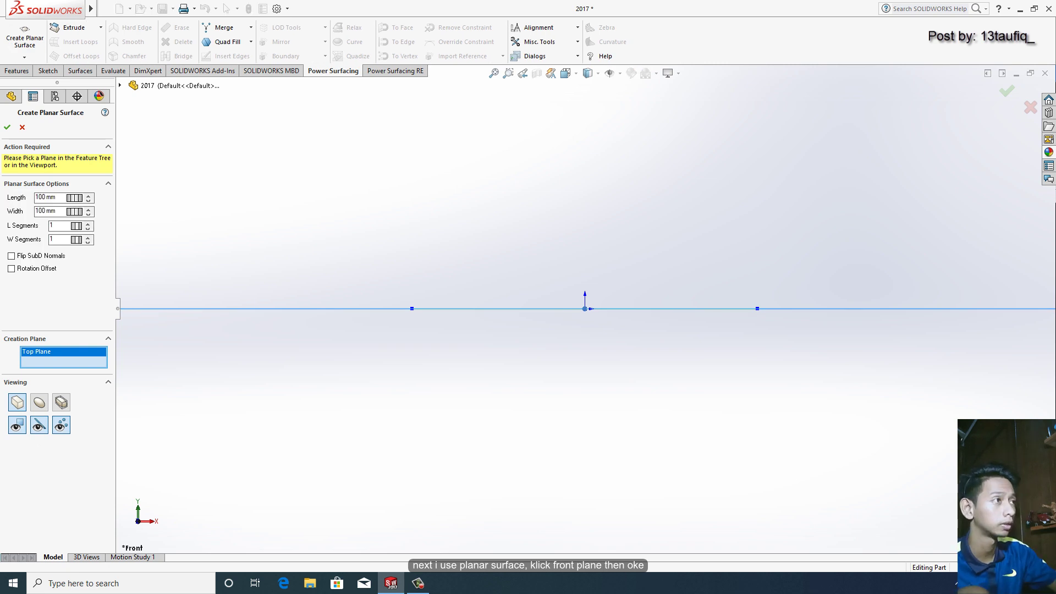
pyautogui.click(119, 85)
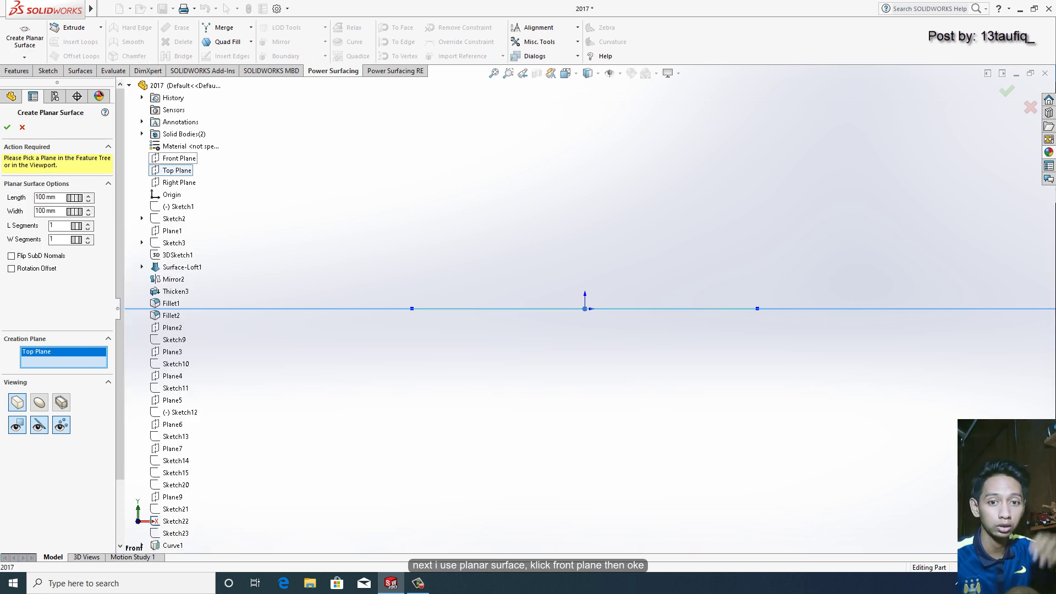
pyautogui.click(179, 158)
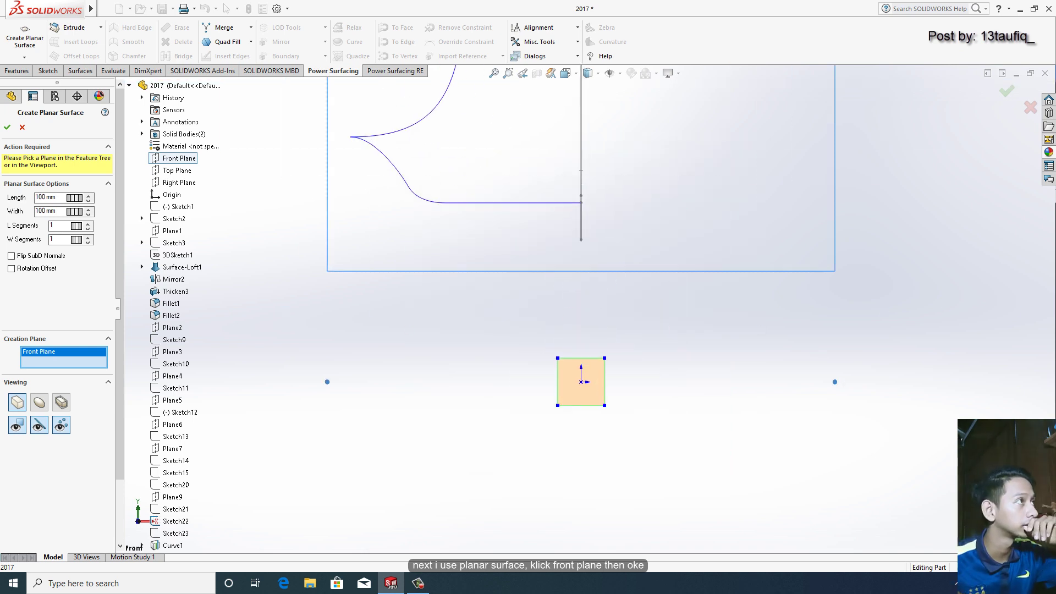
pyautogui.click(7, 127)
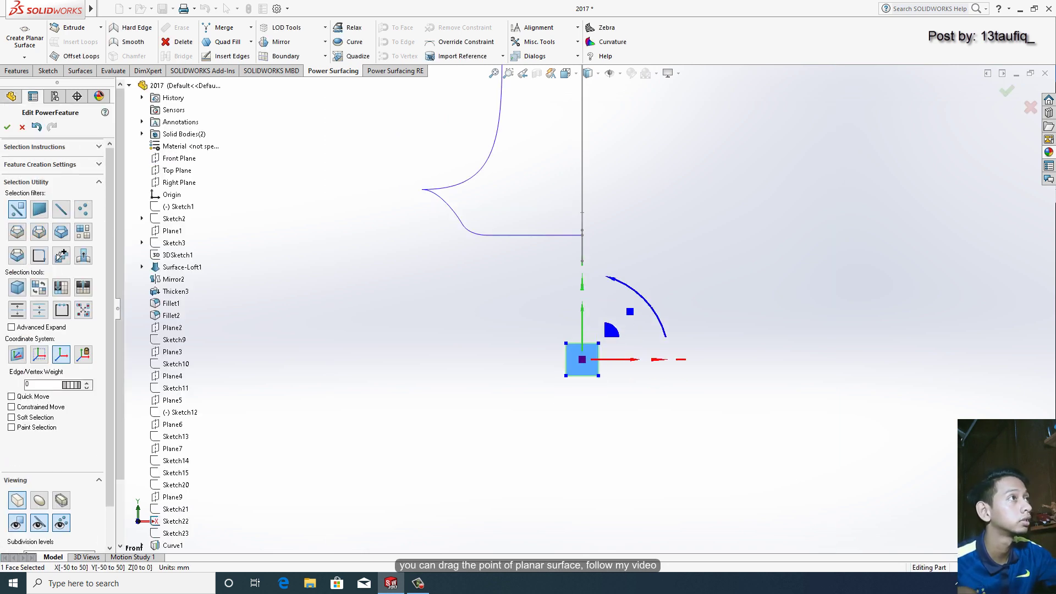
# Drag the surface's top-left and bottom-left corners outward toward the sketch's edges
pyautogui.click(566, 343)
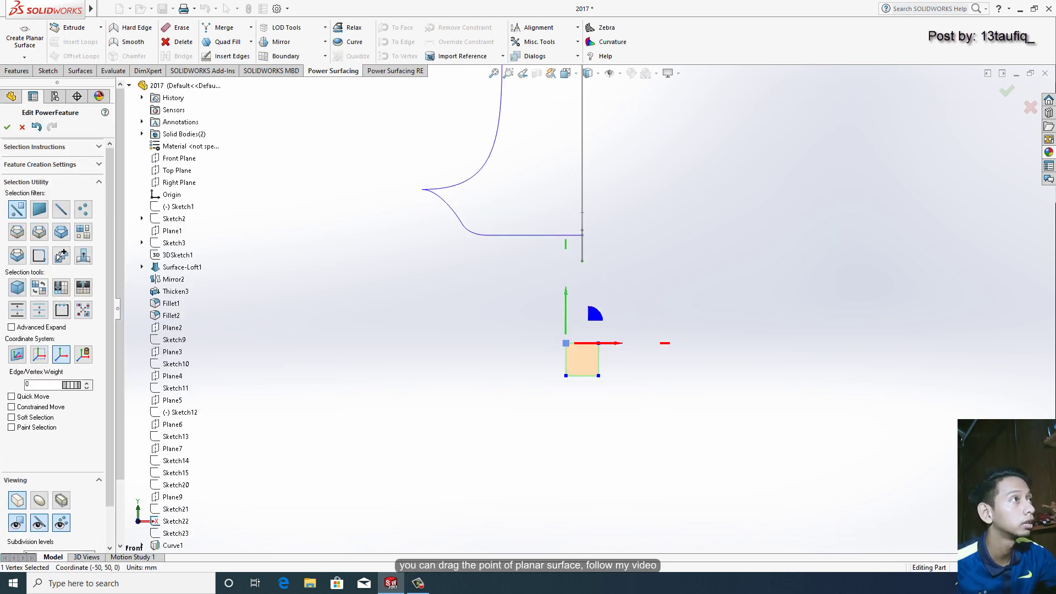
pyautogui.moveTo(566, 344); pyautogui.dragTo(498, 148)
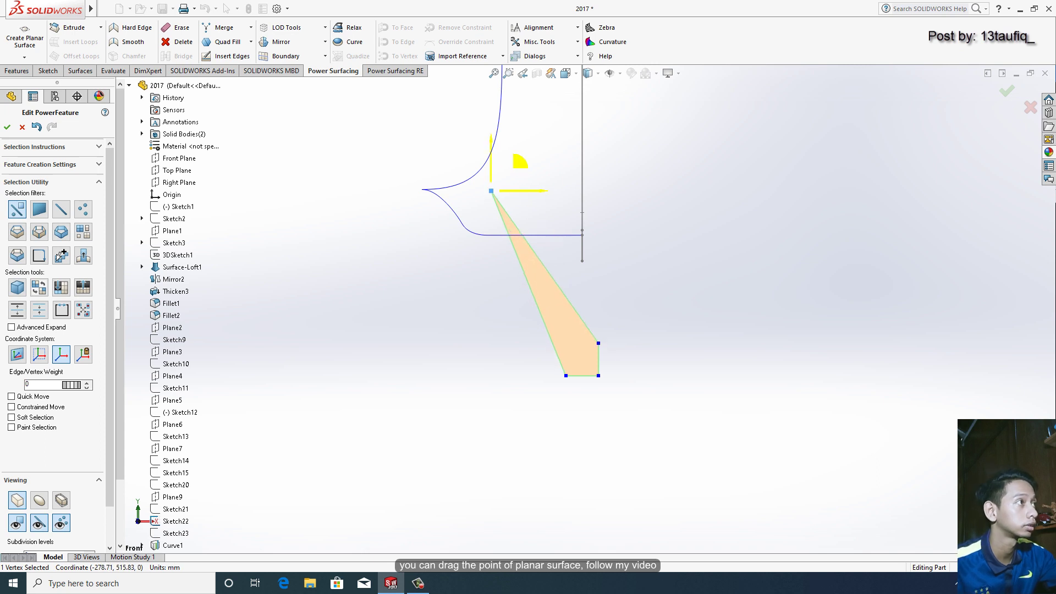
pyautogui.scroll(3, 584, 308)
pyautogui.moveTo(530, 241)
pyautogui.mouseDown()
pyautogui.moveTo(495, 223)
pyautogui.moveTo(483, 155)
pyautogui.mouseUp()
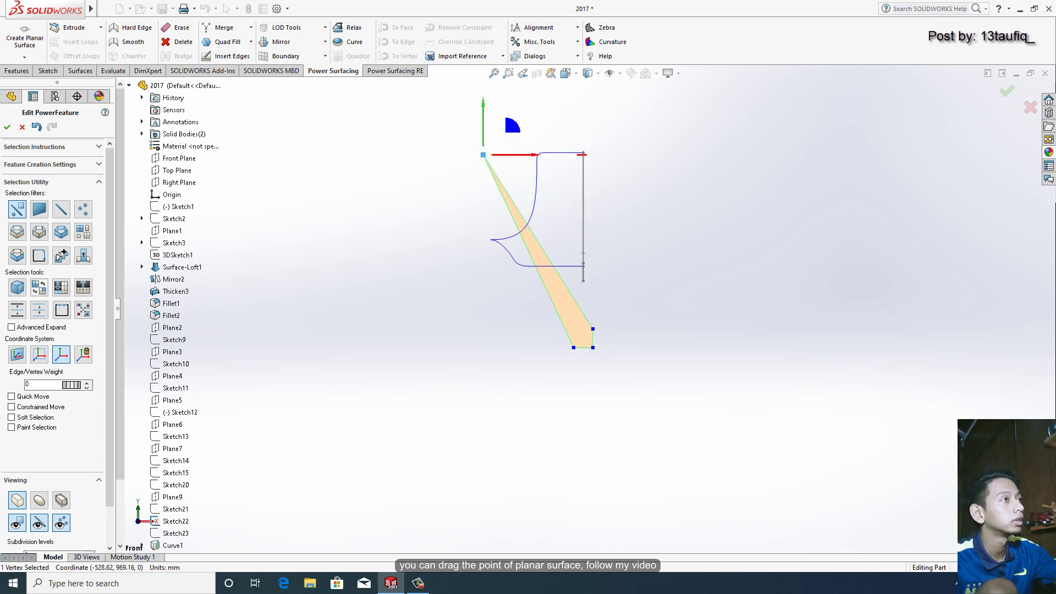
pyautogui.click(574, 348)
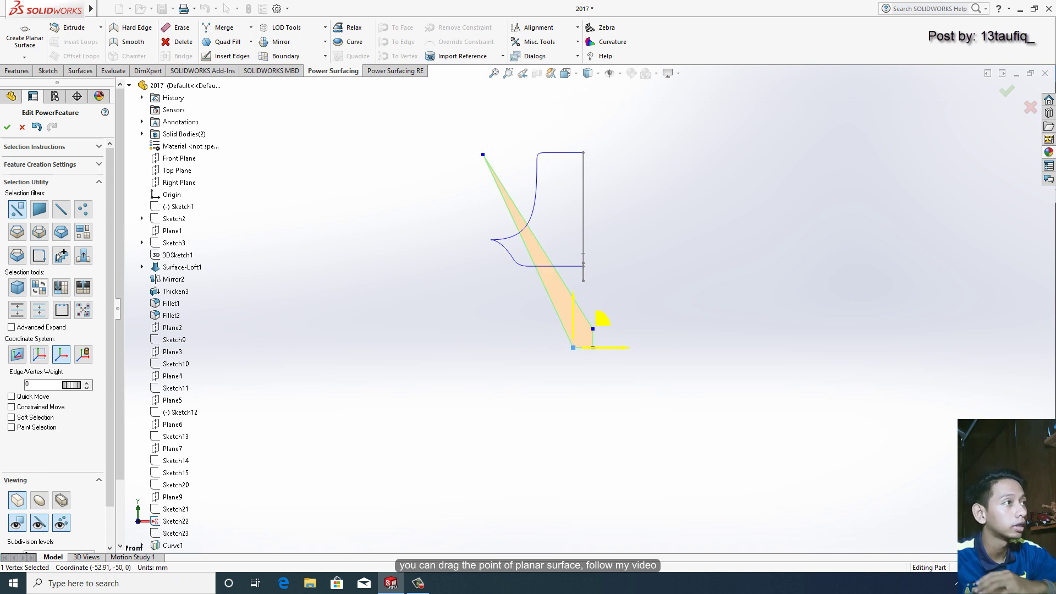
pyautogui.moveTo(604, 318)
pyautogui.mouseDown()
pyautogui.moveTo(535, 316)
pyautogui.moveTo(510, 249)
pyautogui.mouseUp()
pyautogui.press('Escape')
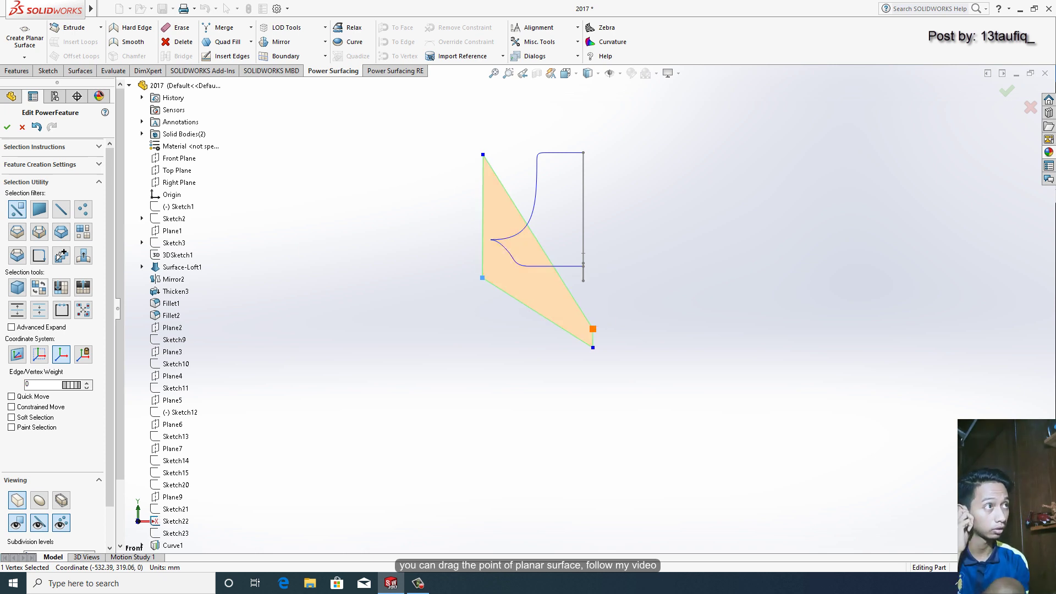
# Bring both bottom corners to the sketch's base line and pull the bottom-right corner outward
pyautogui.click(592, 329)
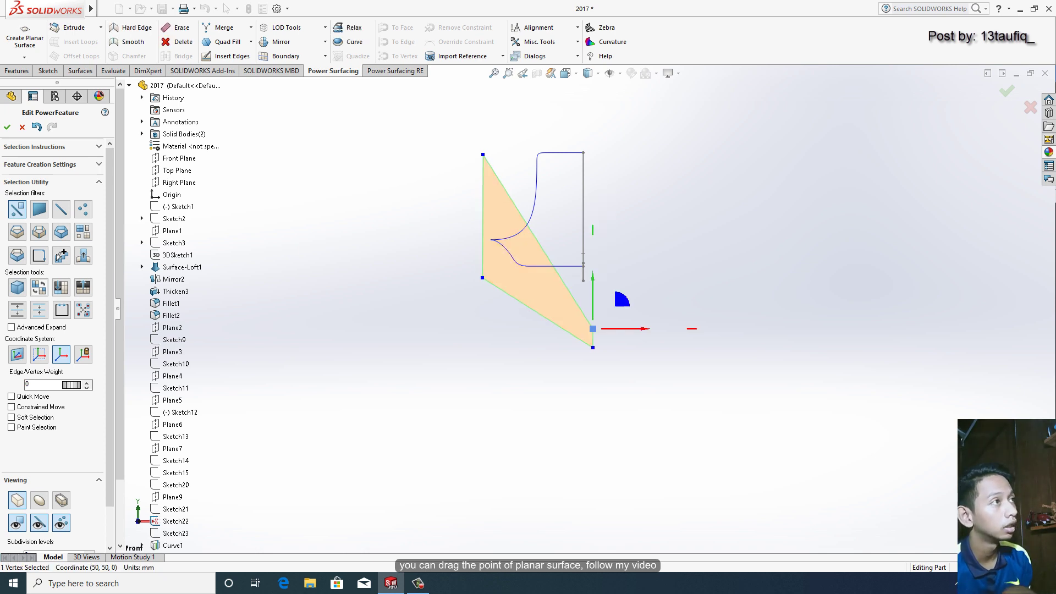
pyautogui.moveTo(620, 299); pyautogui.dragTo(612, 124)
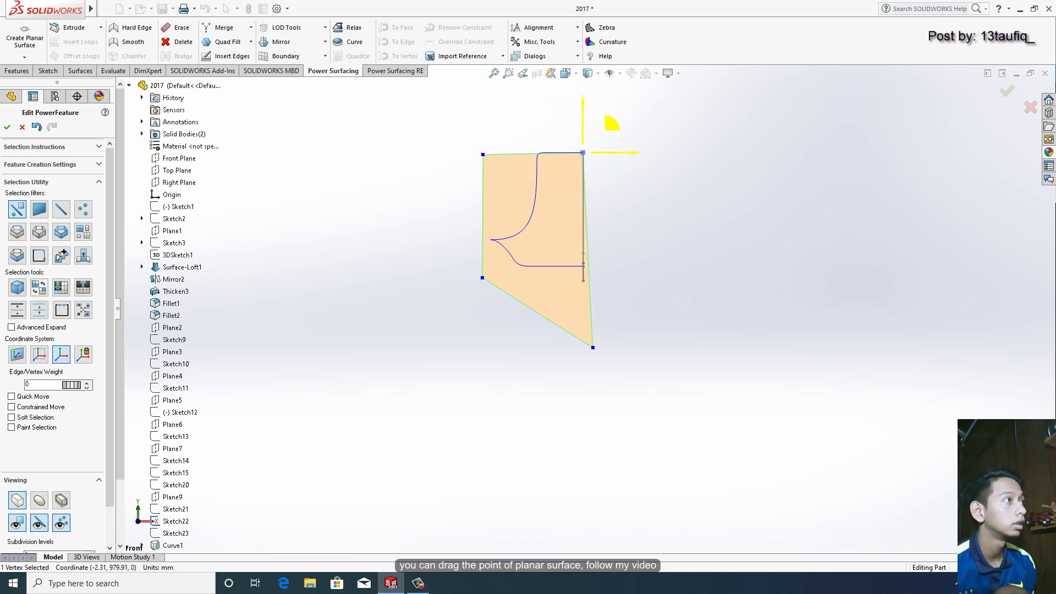
pyautogui.scroll(-3, 607, 253)
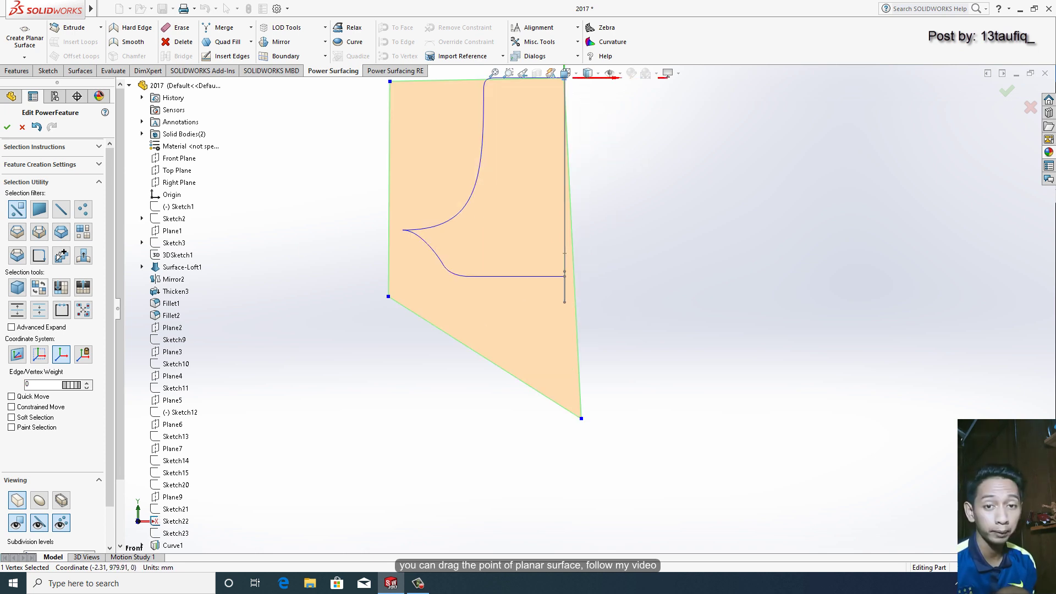
pyautogui.moveTo(610, 389); pyautogui.dragTo(598, 248)
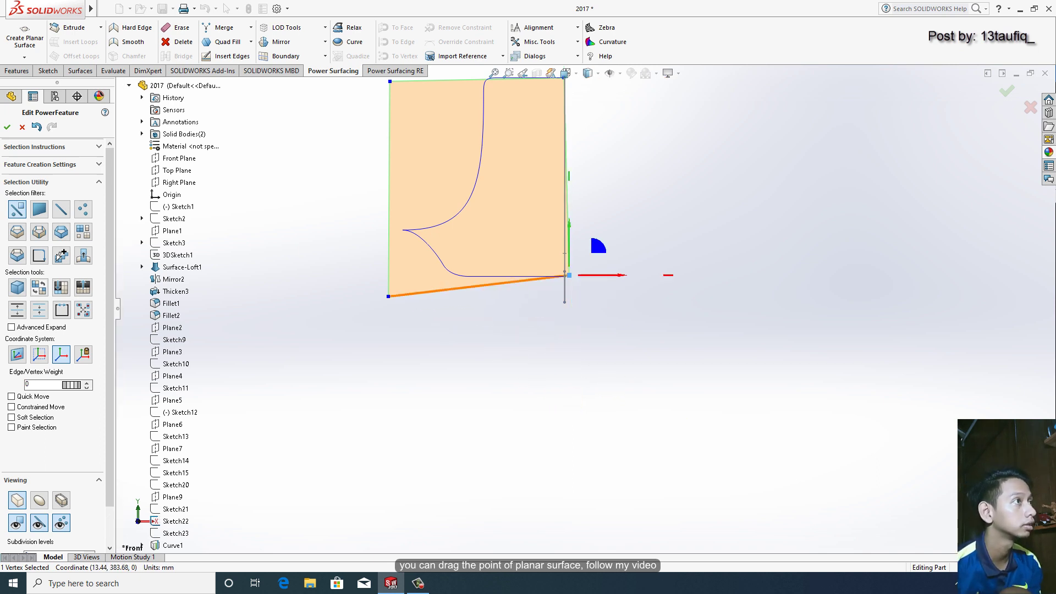
pyautogui.click(388, 296)
pyautogui.moveTo(388, 296); pyautogui.dragTo(389, 281)
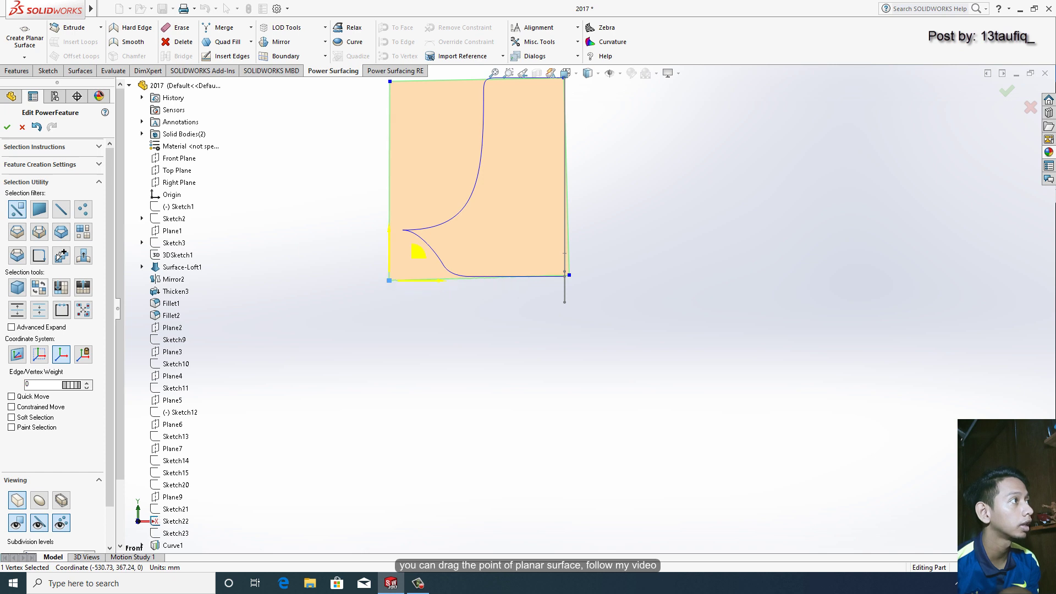
pyautogui.click(569, 275)
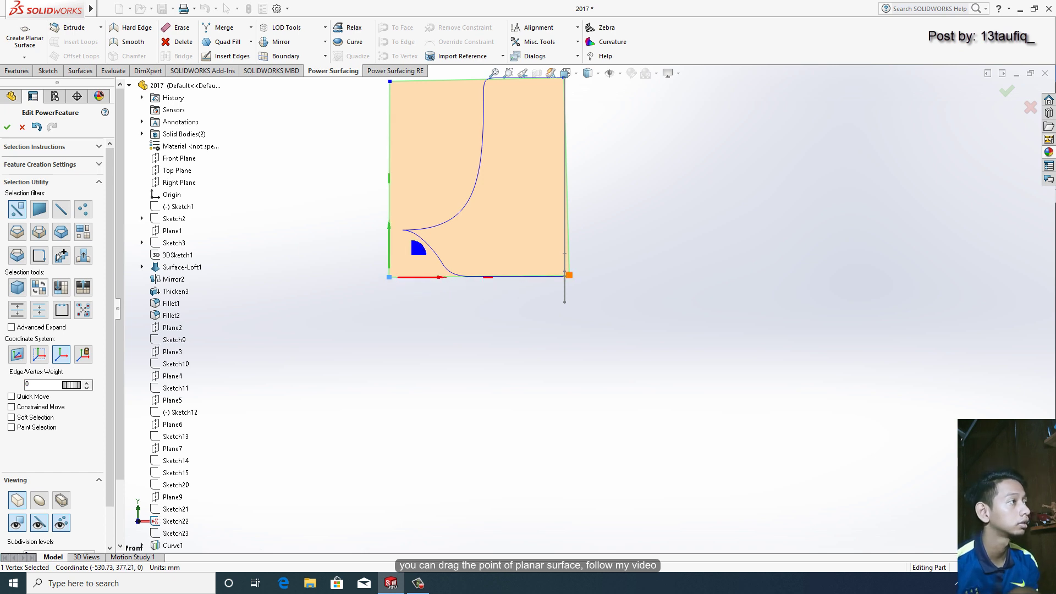
pyautogui.moveTo(598, 246); pyautogui.dragTo(616, 249)
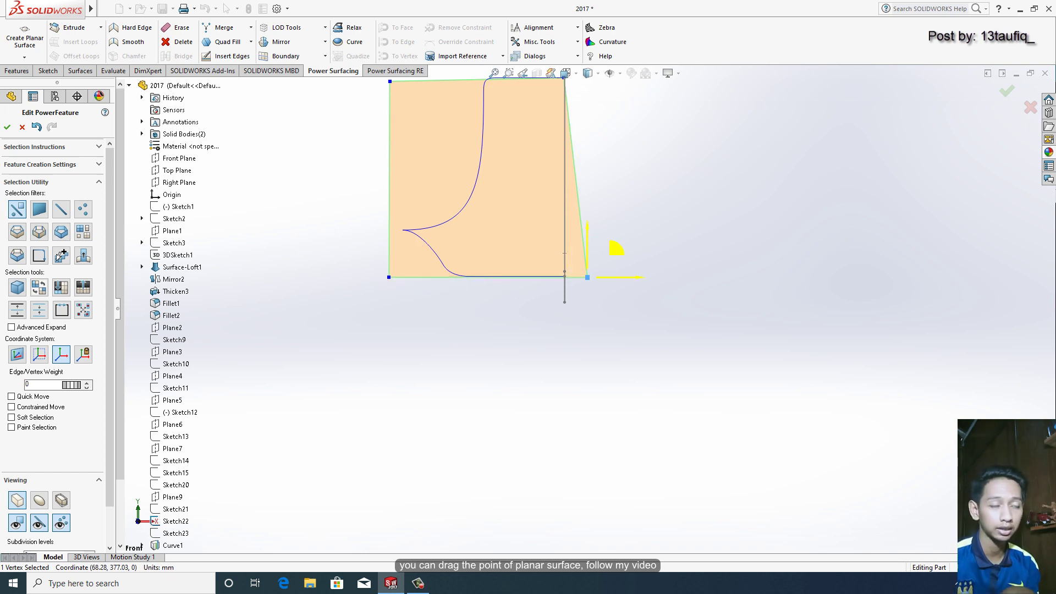
# Fine-tune the bottom-left and bottom-right corners of the patch around the profile
pyautogui.scroll(-3, 411, 257)
pyautogui.scroll(-3, 411, 257)
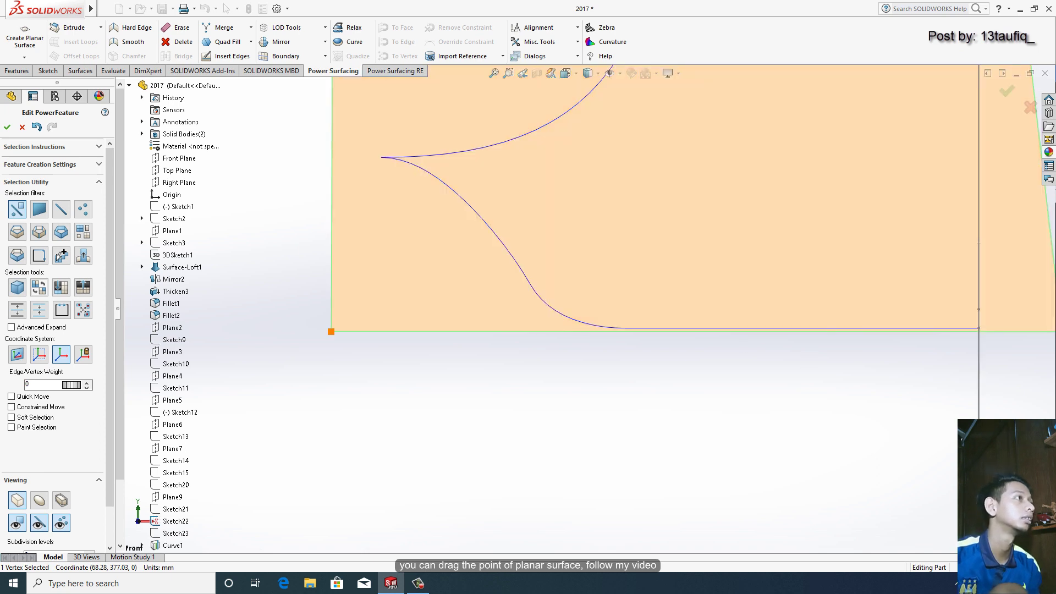
pyautogui.click(330, 331)
pyautogui.moveTo(331, 331); pyautogui.dragTo(332, 326)
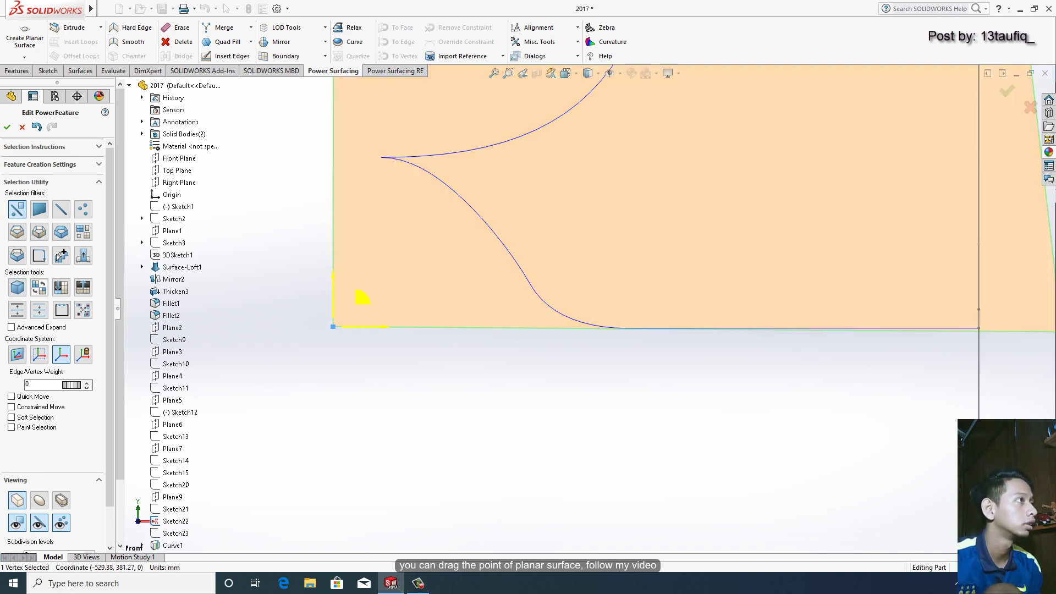
pyautogui.scroll(3, 585, 247)
pyautogui.scroll(-3, 935, 325)
pyautogui.scroll(-1, 797, 308)
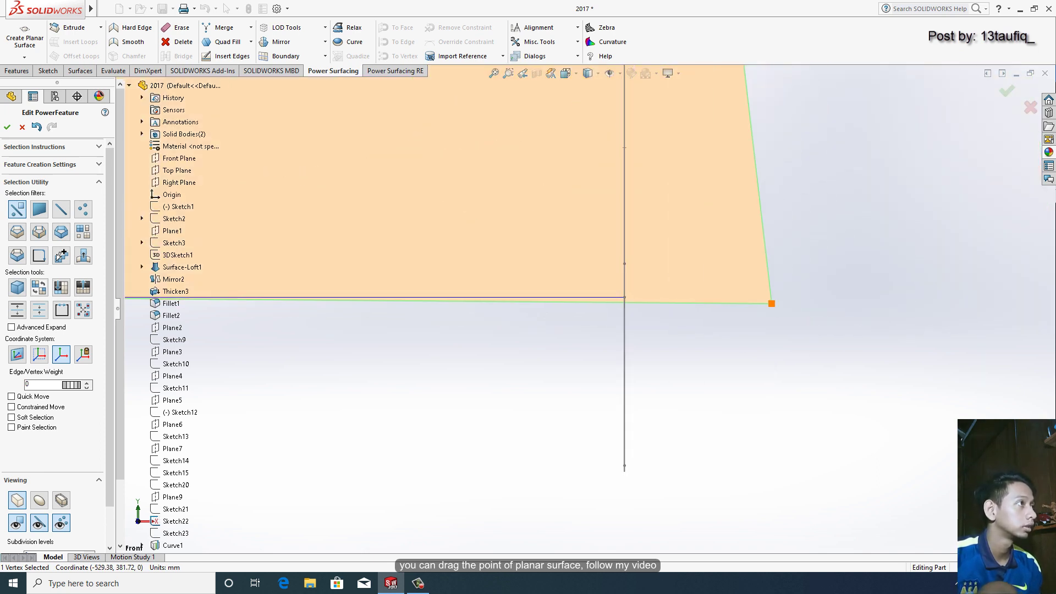
pyautogui.click(772, 303)
pyautogui.moveTo(802, 275); pyautogui.dragTo(802, 268)
pyautogui.scroll(2, 346, 258)
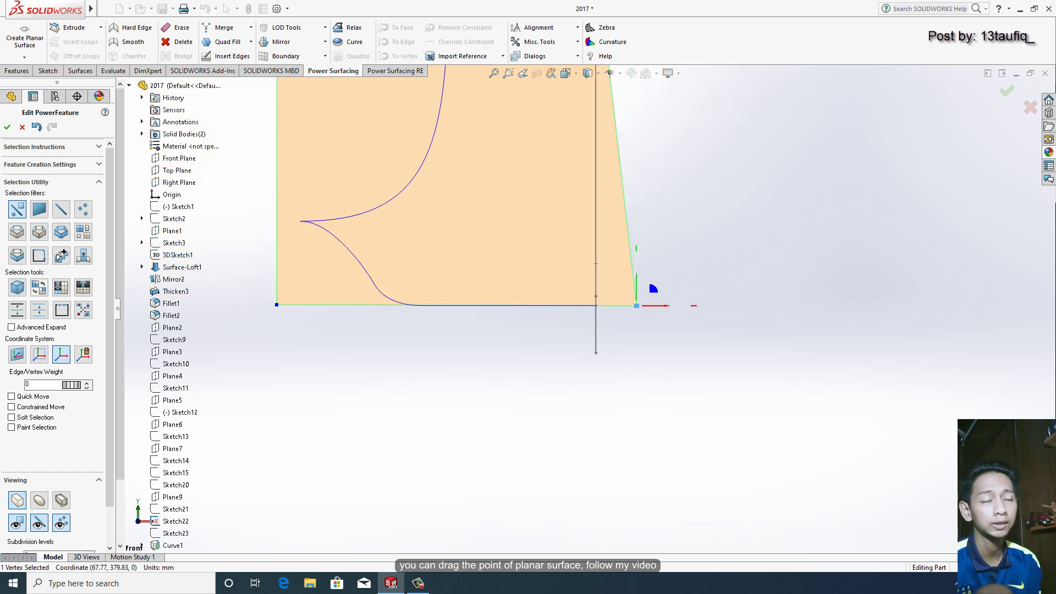
pyautogui.scroll(-1, 346, 258)
pyautogui.click(253, 290)
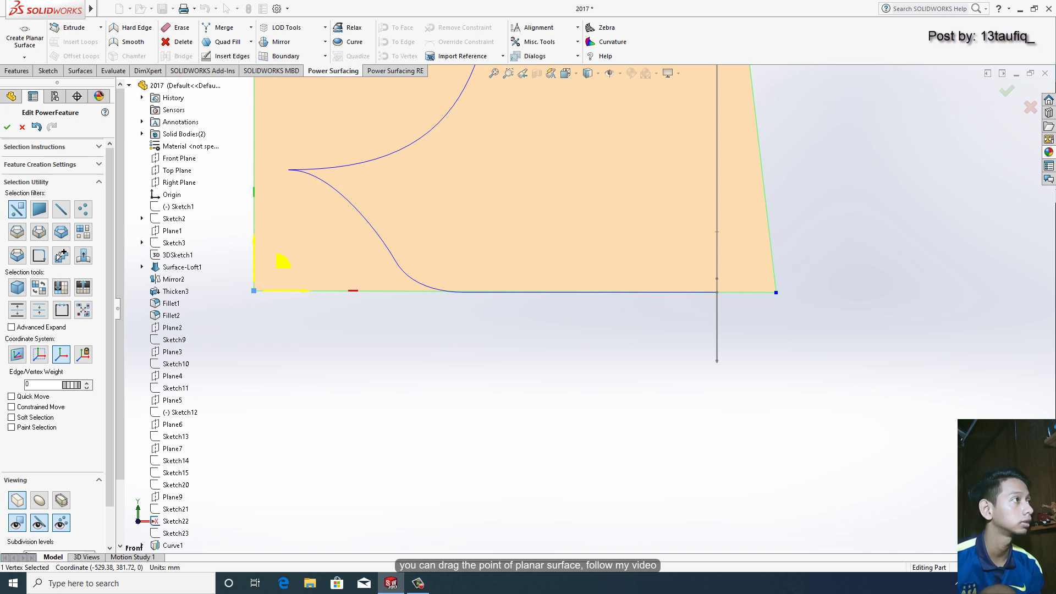
pyautogui.moveTo(253, 292); pyautogui.dragTo(254, 293)
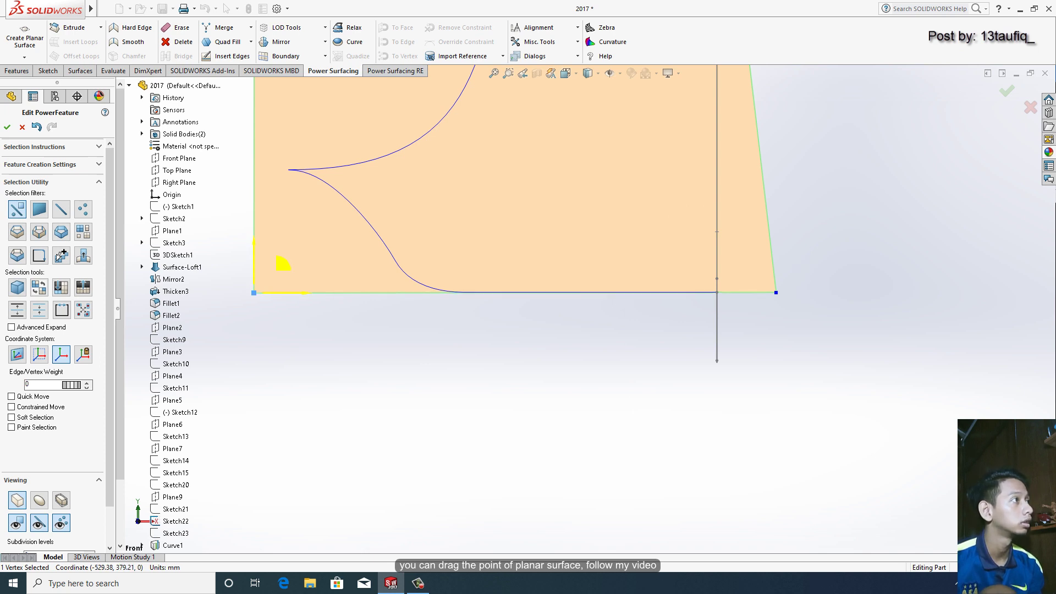
pyautogui.scroll(5, 528, 297)
pyautogui.scroll(-5, 610, 291)
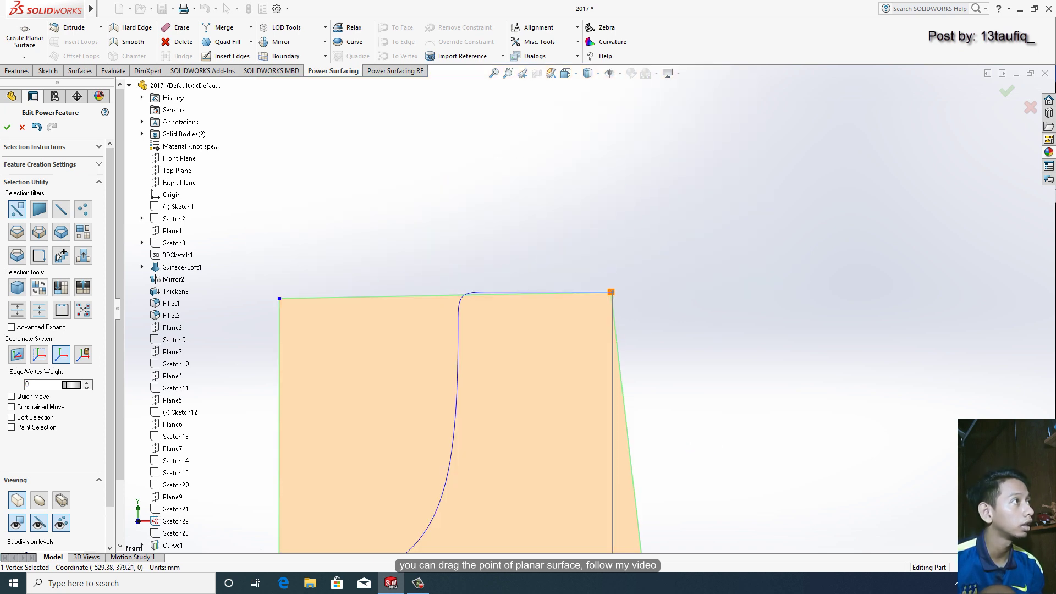
# Move the top corners level with the profile's top, straightening the right edge
pyautogui.click(610, 291)
pyautogui.scroll(2, 611, 291)
pyautogui.scroll(3, 610, 291)
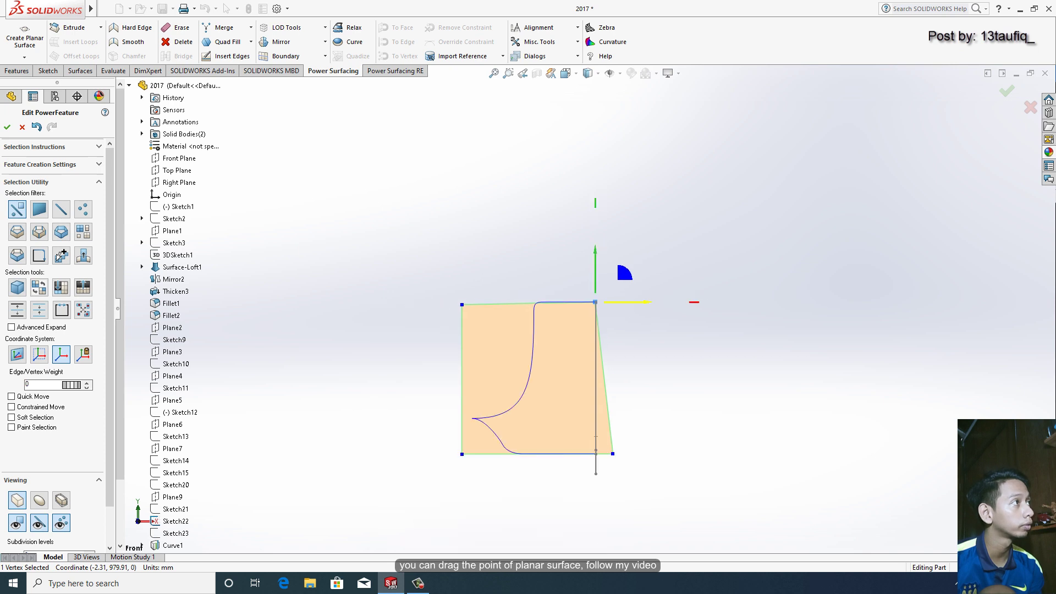
pyautogui.moveTo(625, 273); pyautogui.dragTo(641, 274)
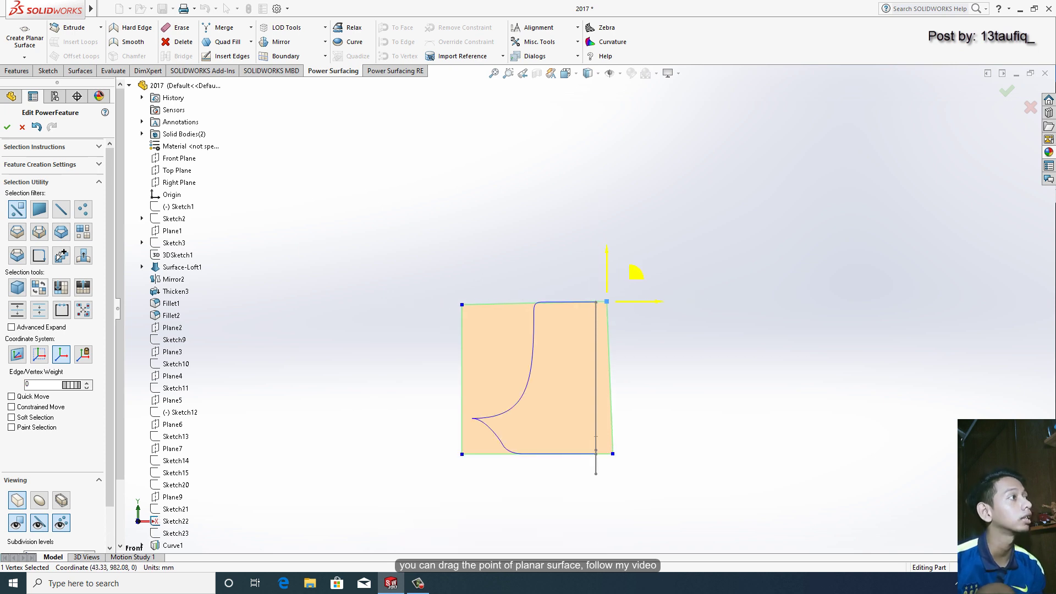
pyautogui.scroll(-5, 641, 303)
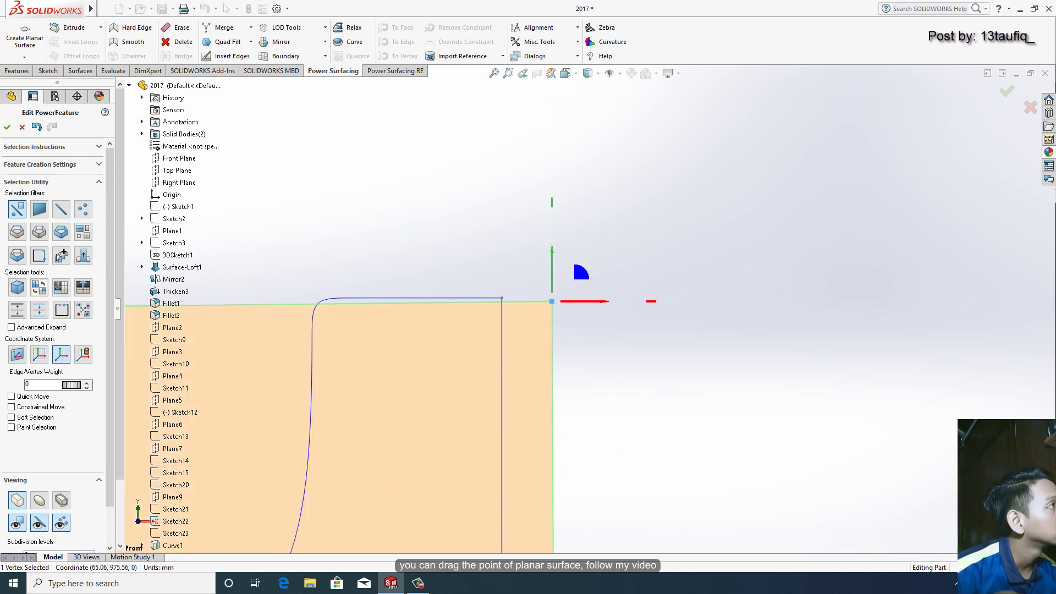
pyautogui.moveTo(552, 270); pyautogui.dragTo(551, 266)
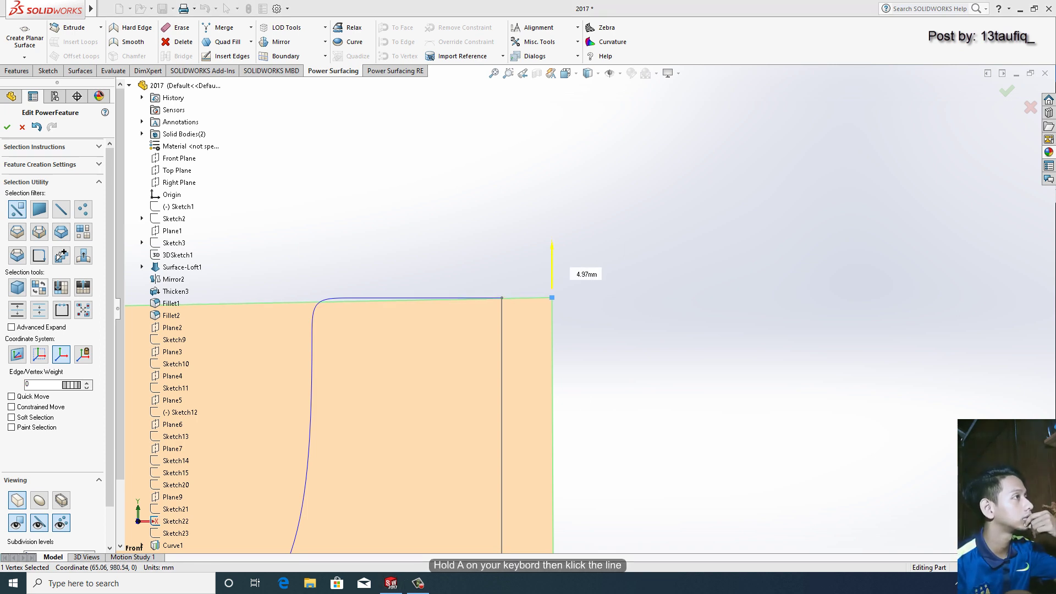
pyautogui.scroll(3, 584, 308)
pyautogui.scroll(2, 585, 309)
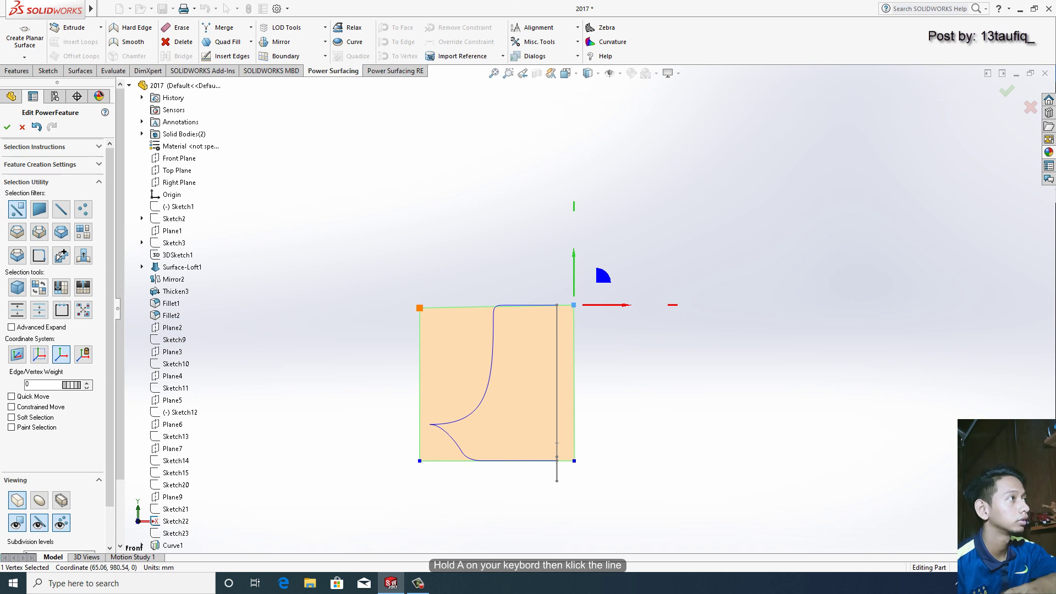
pyautogui.click(419, 308)
pyautogui.scroll(-3, 382, 284)
pyautogui.moveTo(459, 302); pyautogui.dragTo(459, 296)
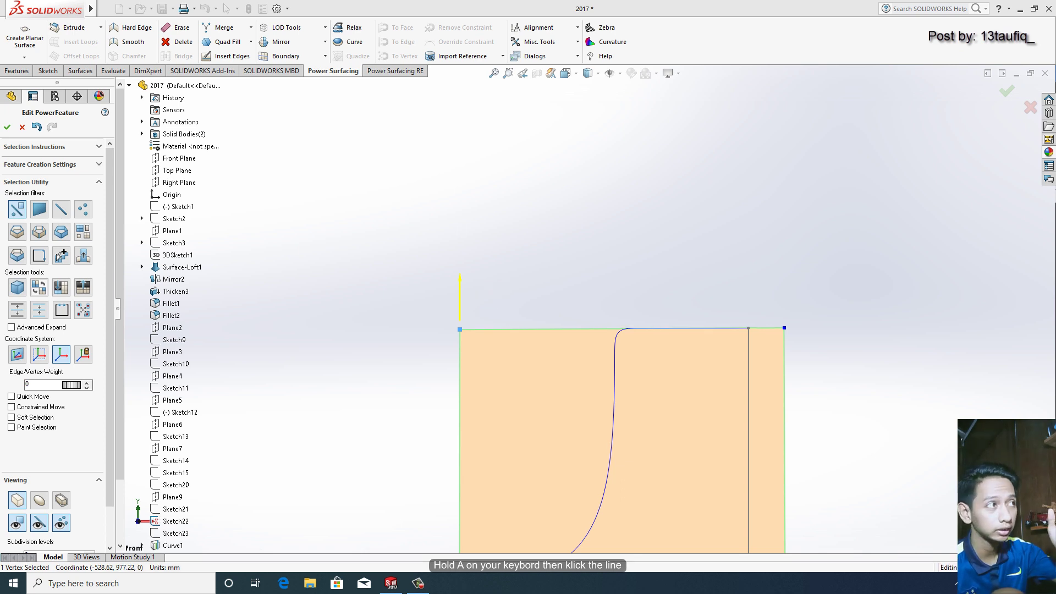
pyautogui.scroll(3, 537, 302)
pyautogui.press('Escape')
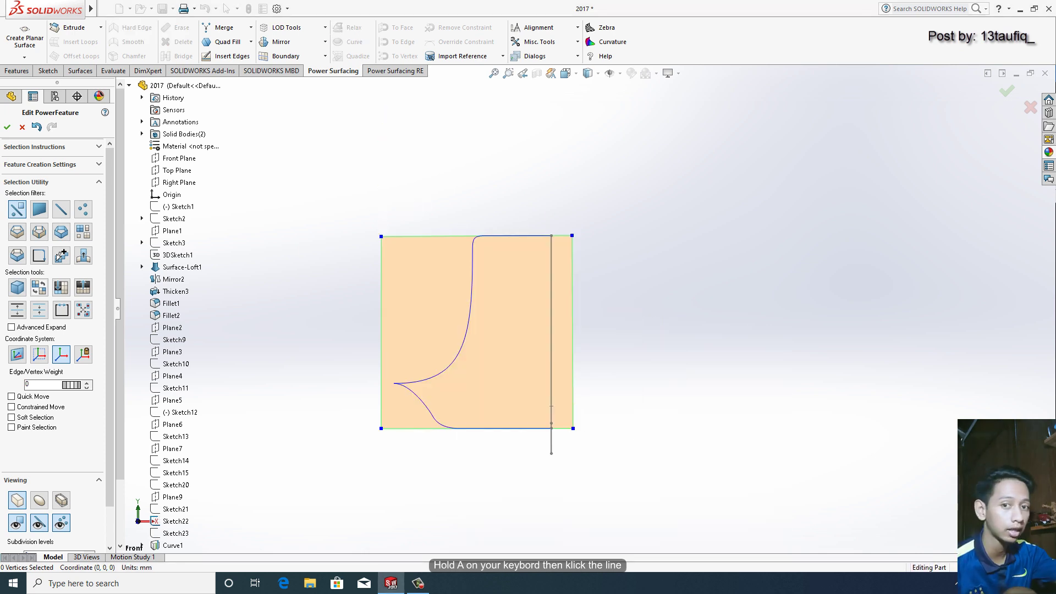
# Insert six vertical edge loops across the patch
pyautogui.click(551, 406)
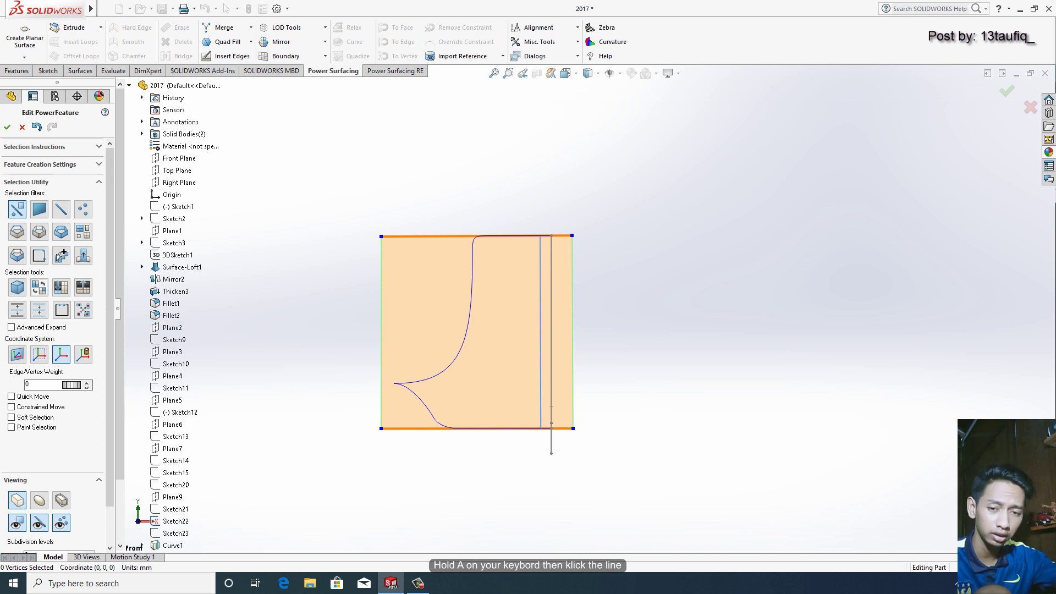
pyautogui.click(551, 406)
pyautogui.click(551, 406)
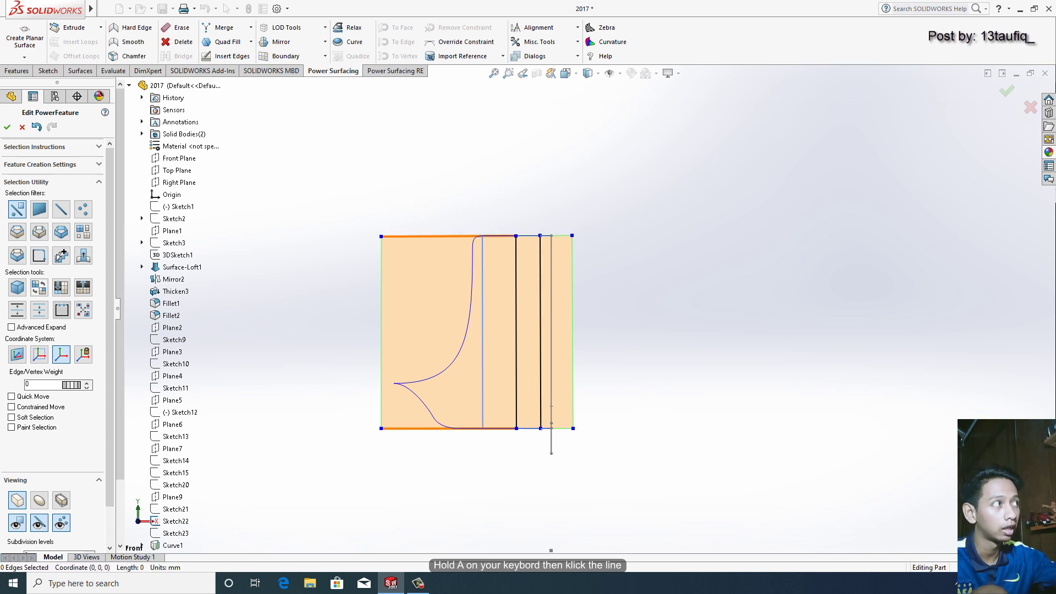
pyautogui.click(551, 406)
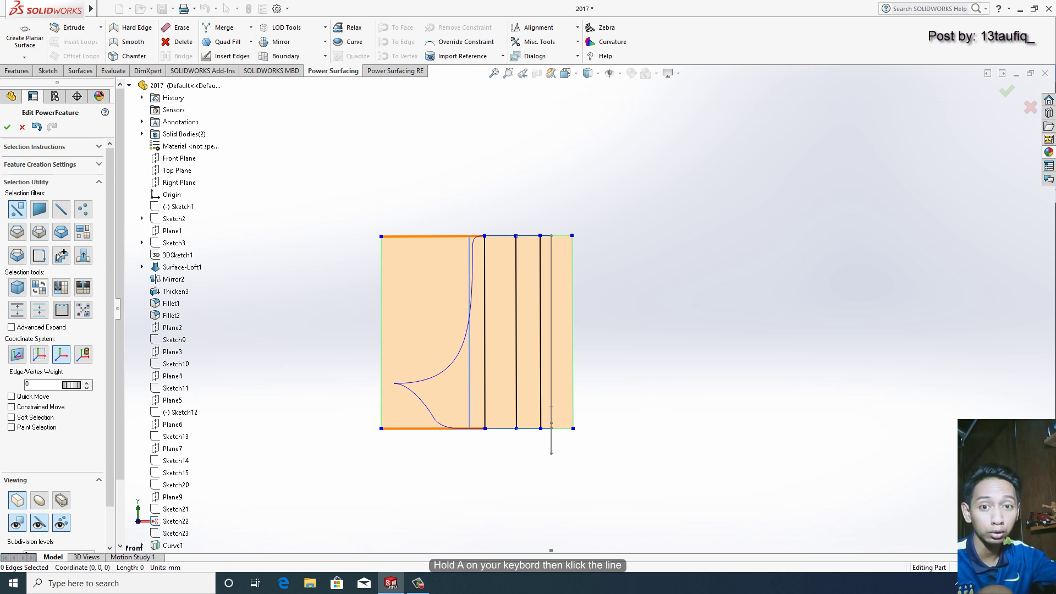
pyautogui.click(551, 406)
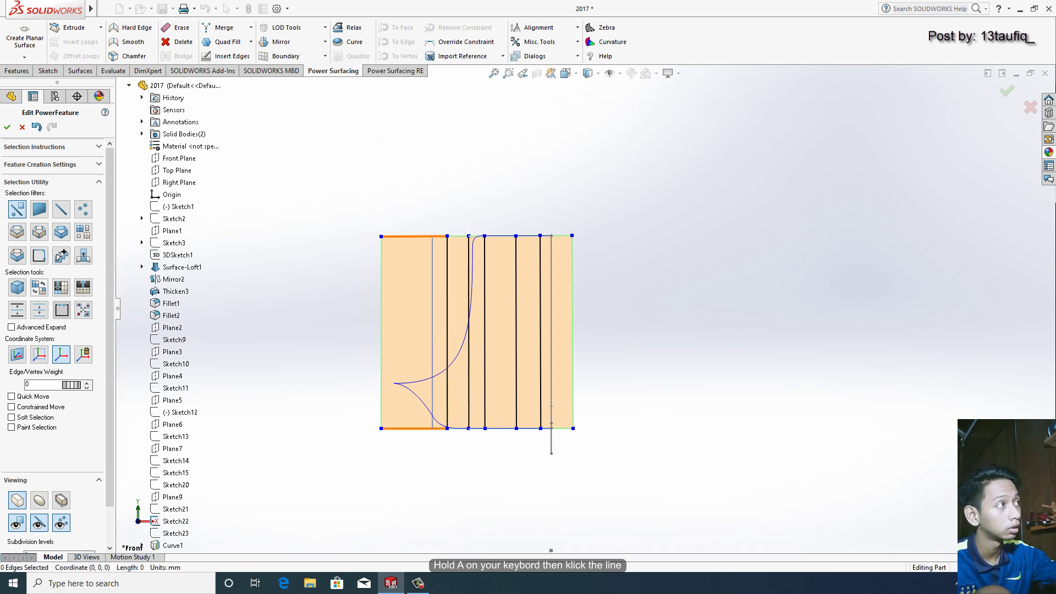
pyautogui.click(551, 405)
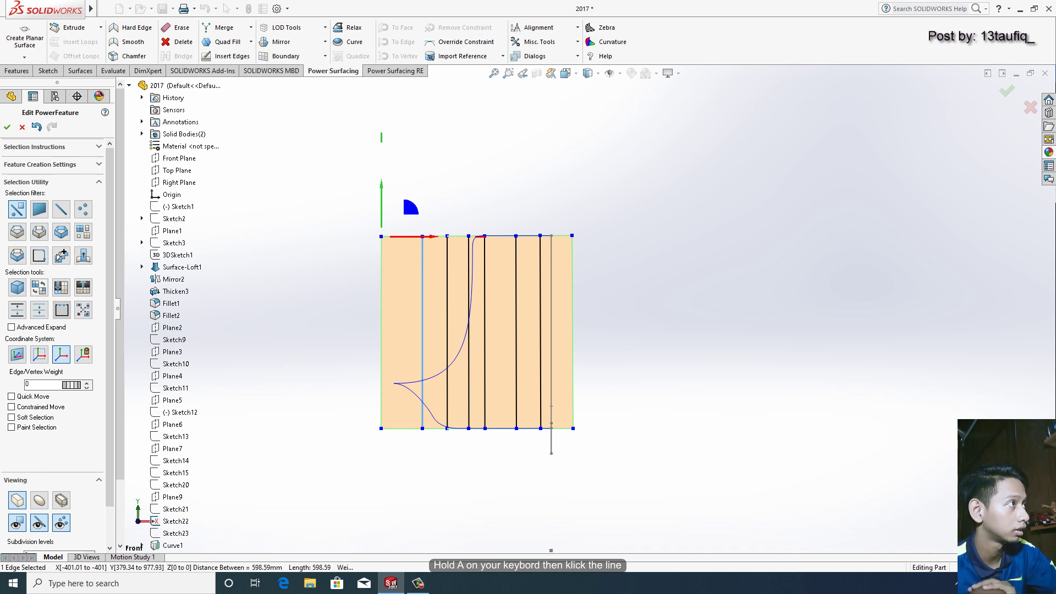
pyautogui.press('Escape')
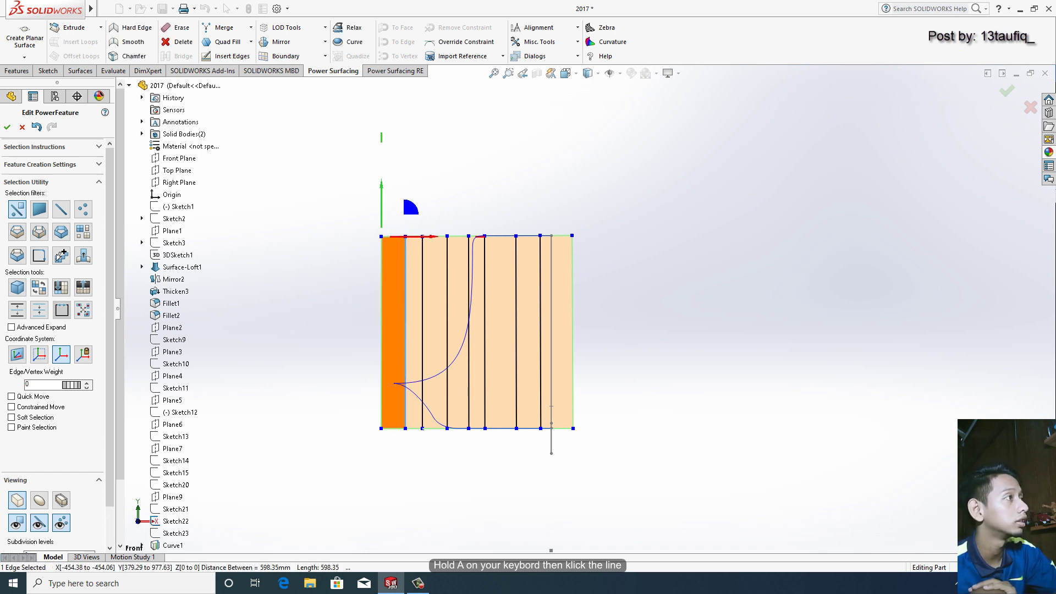
# Add horizontal edge loops from top to bottom of the patch
pyautogui.click(405, 272)
pyautogui.click(435, 273)
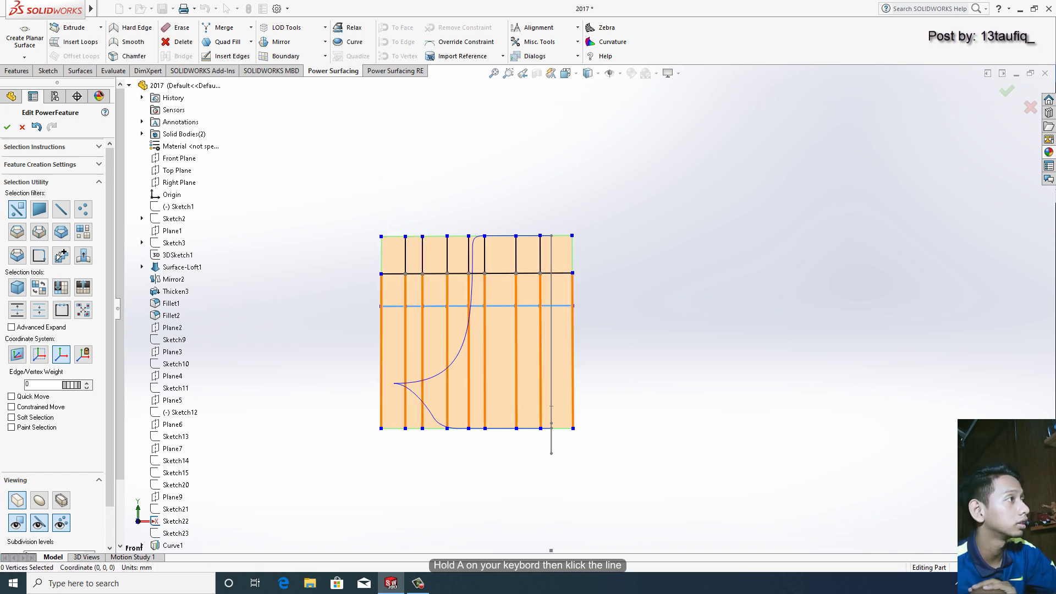
pyautogui.click(434, 306)
pyautogui.click(434, 337)
pyautogui.click(434, 355)
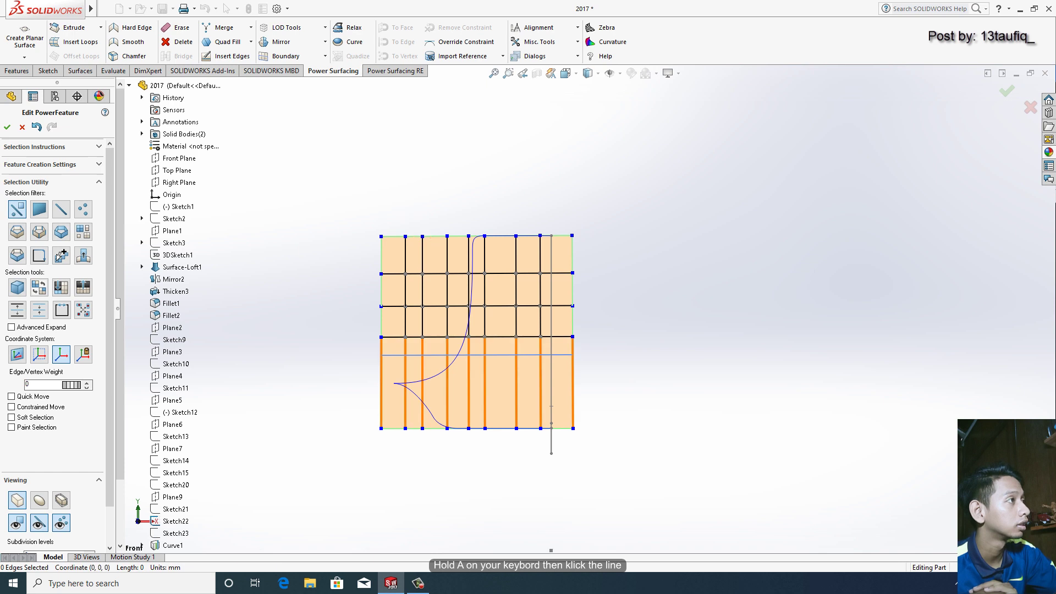
pyautogui.click(434, 387)
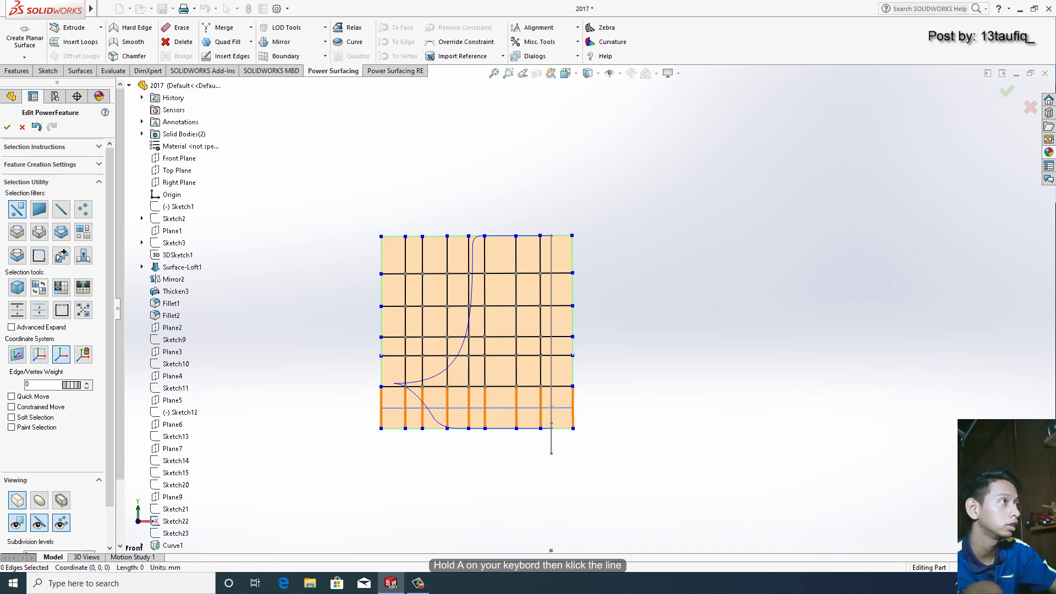
pyautogui.click(435, 407)
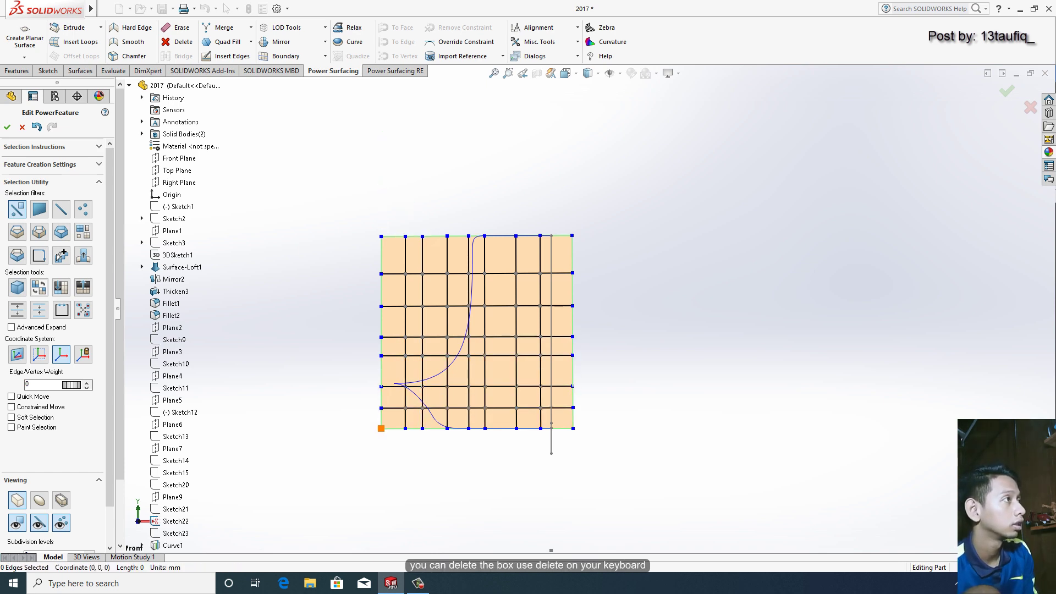
# Delete the surplus faces in the top rows left of the profile curve
pyautogui.click(418, 253)
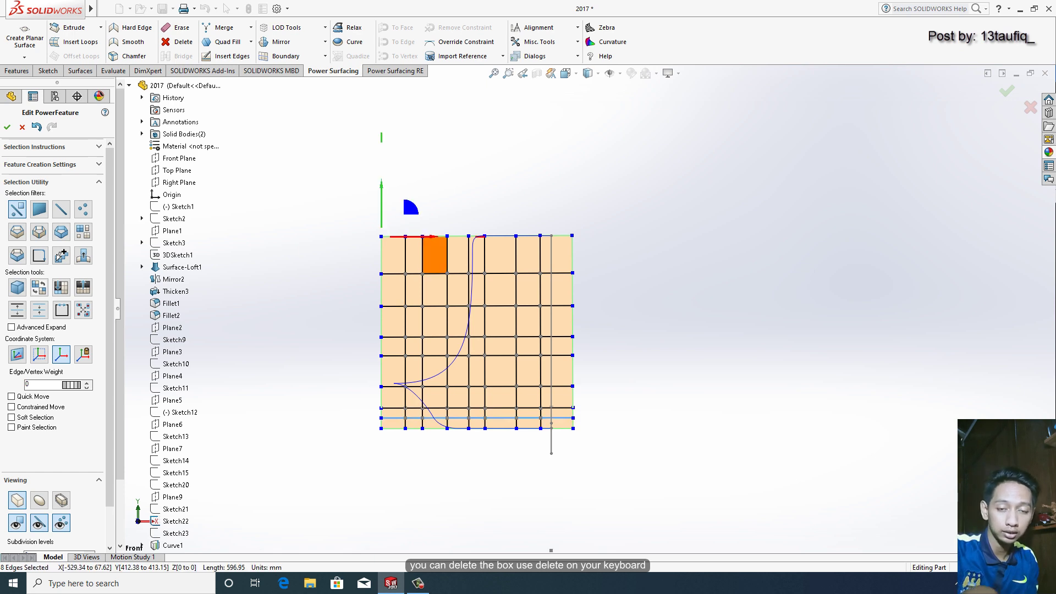
pyautogui.scroll(-2, 415, 258)
pyautogui.click(384, 255)
pyautogui.press('Delete')
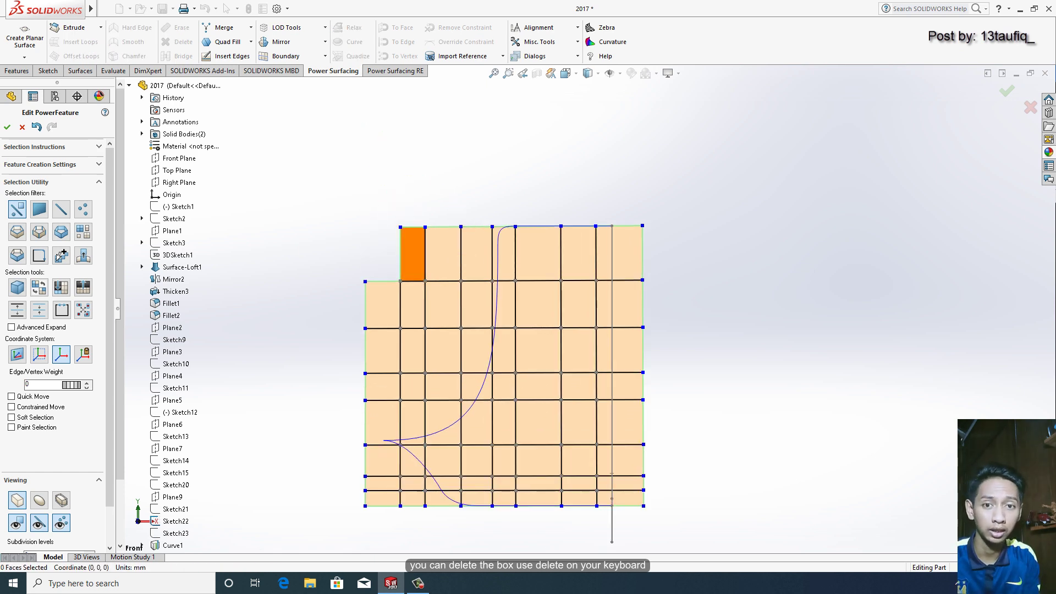
pyautogui.click(412, 255)
pyautogui.press('Delete')
pyautogui.press('Delete')
pyautogui.click(476, 253)
pyautogui.press('Delete')
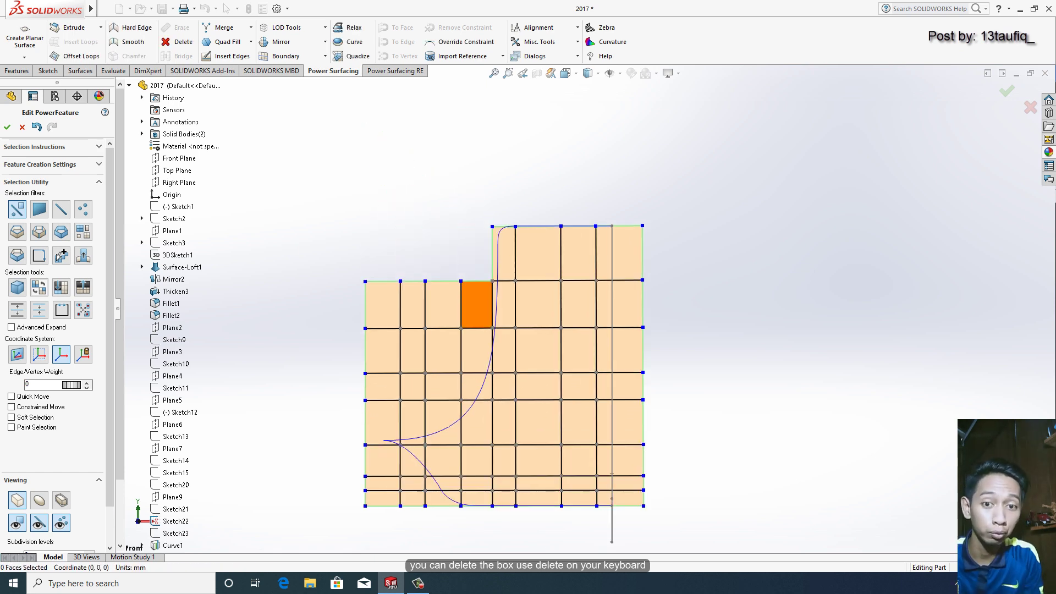
pyautogui.press('Delete')
pyautogui.press('Delete')
pyautogui.click(413, 304)
# Delete the left faces of the third and fourth rows and the bottom row
pyautogui.press('Delete')
pyautogui.click(382, 304)
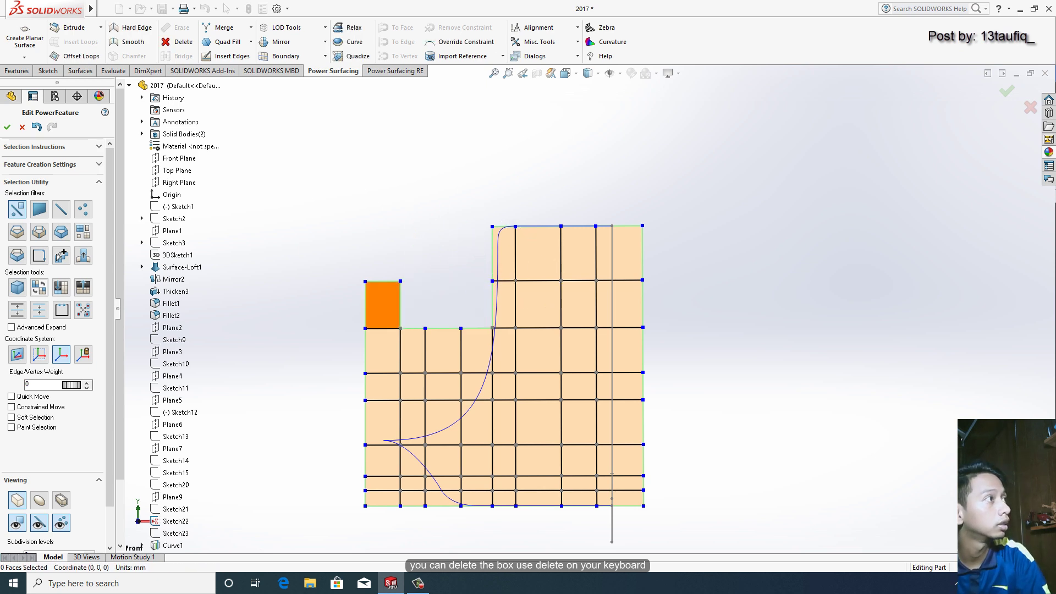
pyautogui.press('Delete')
pyautogui.click(382, 350)
pyautogui.press('Delete')
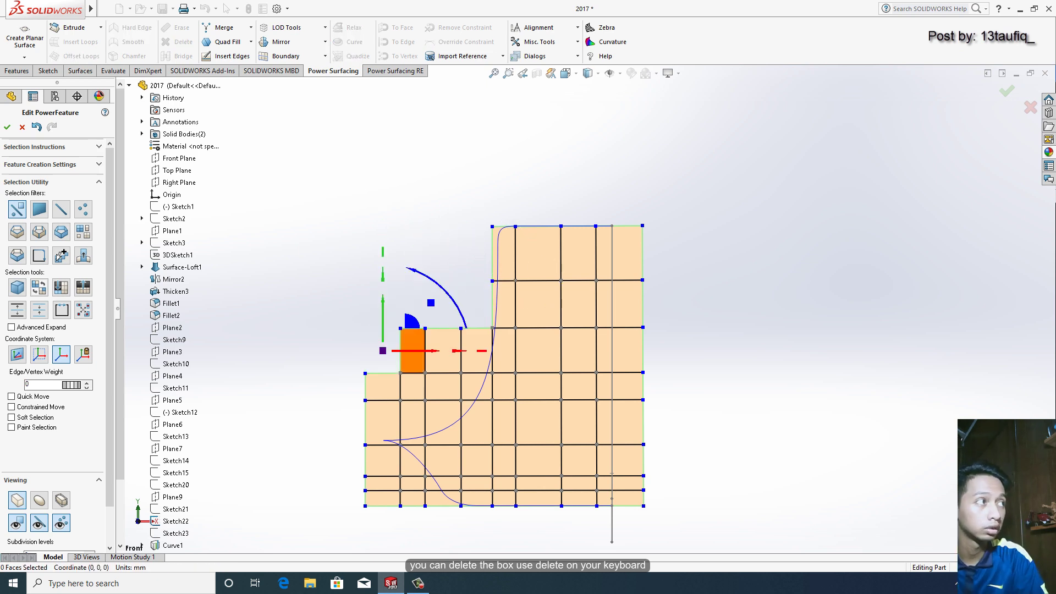
pyautogui.click(412, 350)
pyautogui.press('Delete')
pyautogui.press('Delete')
pyautogui.press('Delete')
pyautogui.press('Delete')
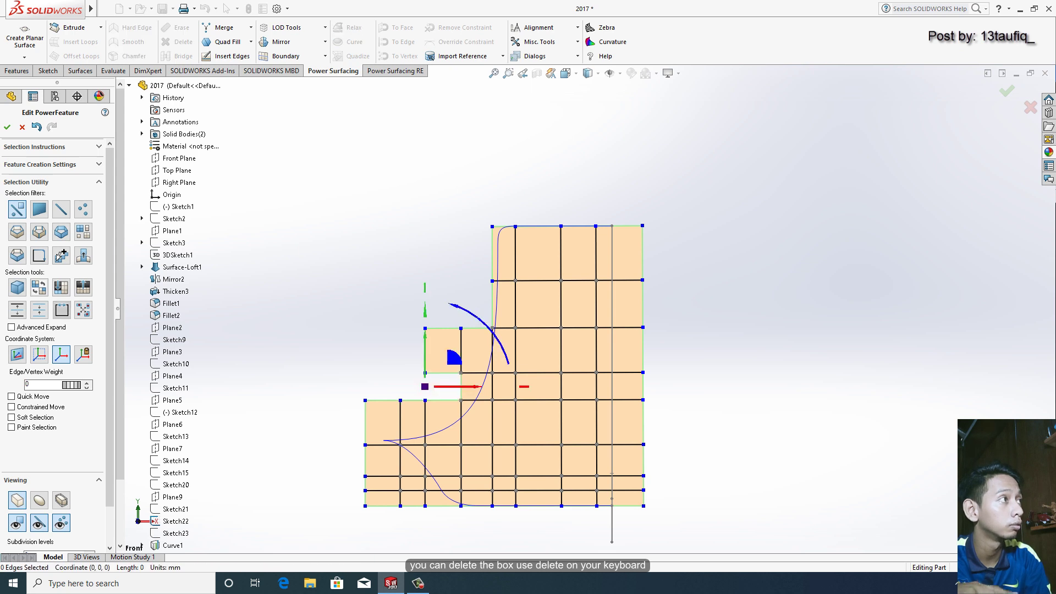
pyautogui.click(443, 352)
pyautogui.press('Delete')
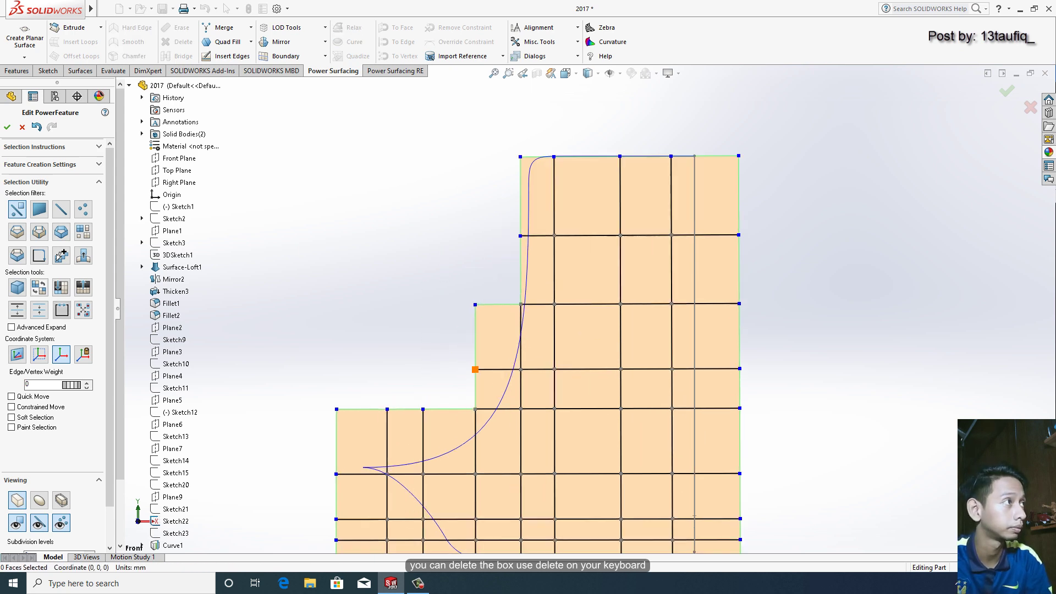
pyautogui.scroll(-2, 382, 505)
pyautogui.click(451, 465)
pyautogui.press('Delete')
pyautogui.click(495, 464)
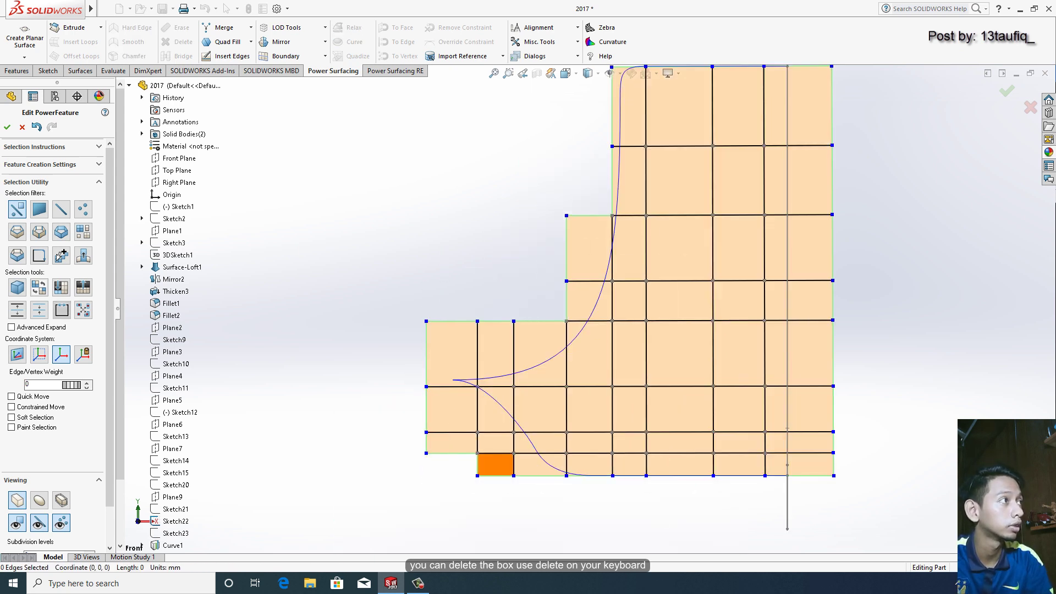
pyautogui.press('Delete')
pyautogui.click(451, 442)
pyautogui.press('Delete')
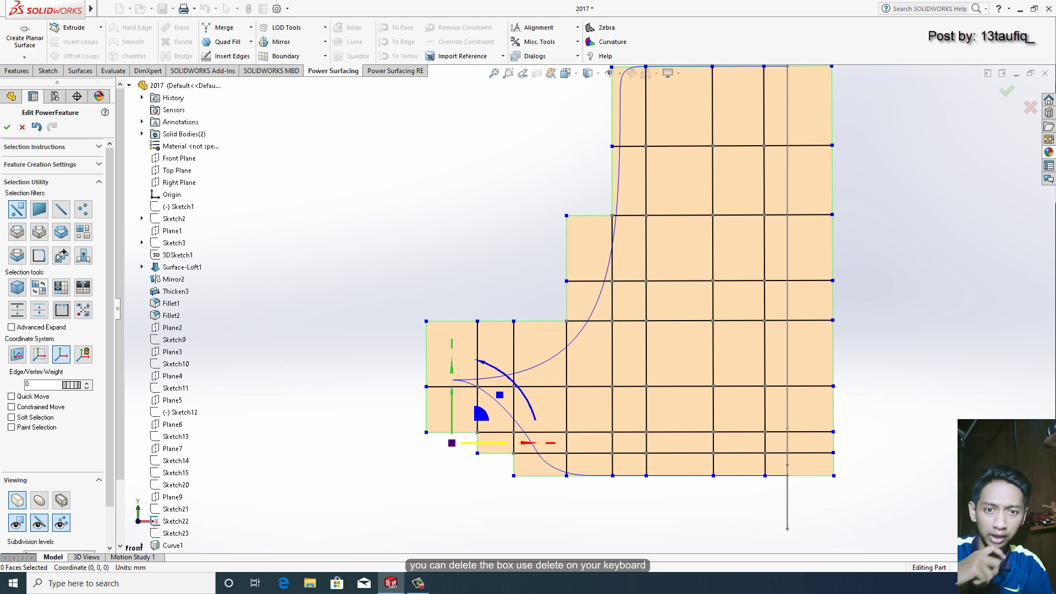
# Remove the remaining lower-left faces sticking out beside the curve
pyautogui.scroll(-3, 481, 484)
pyautogui.click(512, 396)
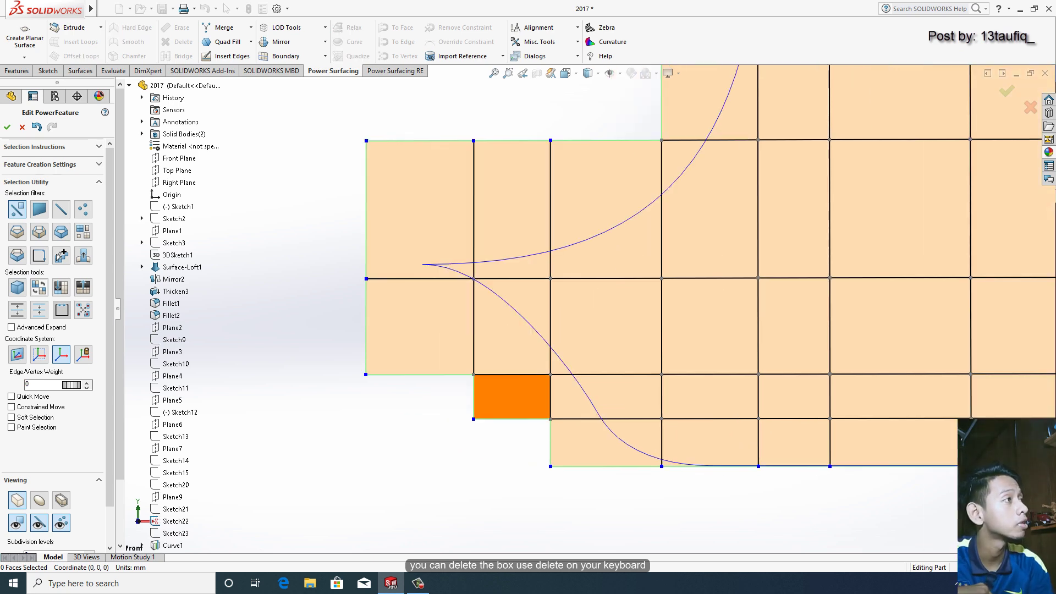
pyautogui.press('Delete')
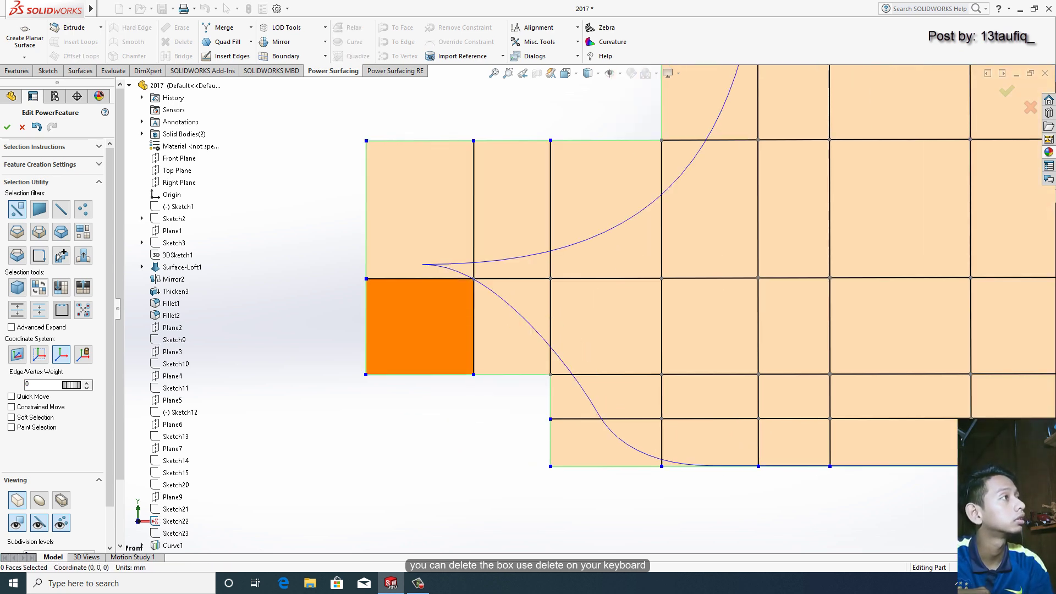
pyautogui.press('Delete')
pyautogui.click(605, 443)
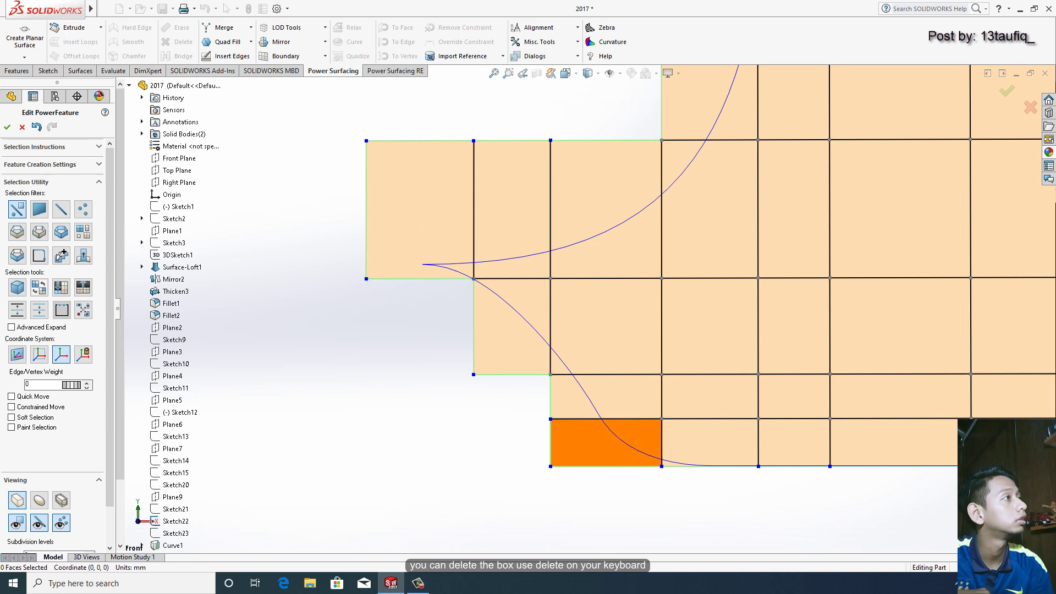
pyautogui.scroll(5, 586, 312)
pyautogui.press('Delete')
pyautogui.scroll(-2, 579, 318)
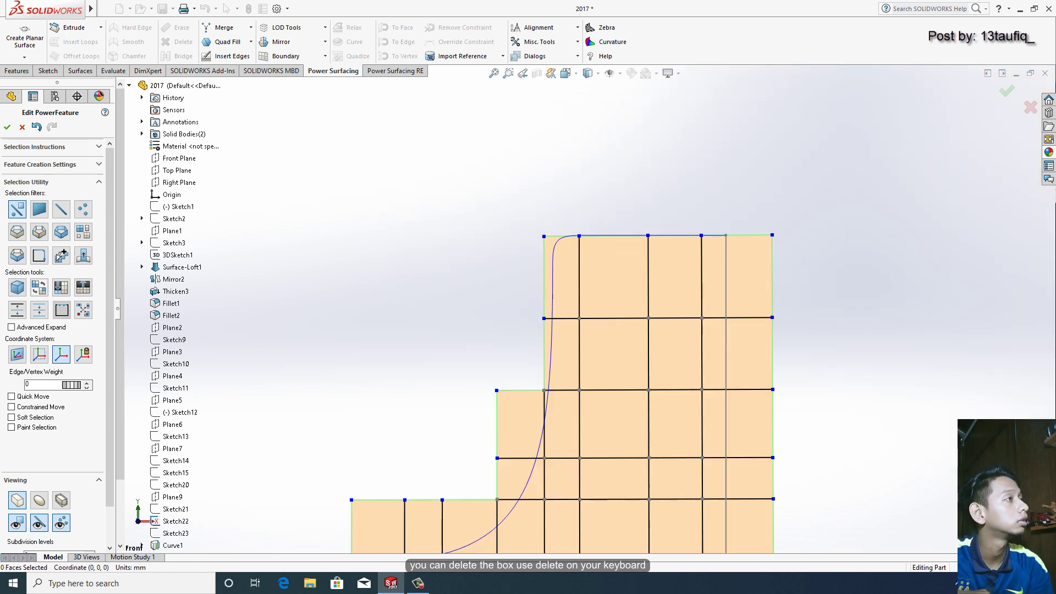
pyautogui.scroll(-3, 605, 330)
pyautogui.click(701, 385)
pyautogui.scroll(-2, 660, 385)
# Pull the mesh's top-left corner vertex right onto the sketch curve
pyautogui.click(518, 385)
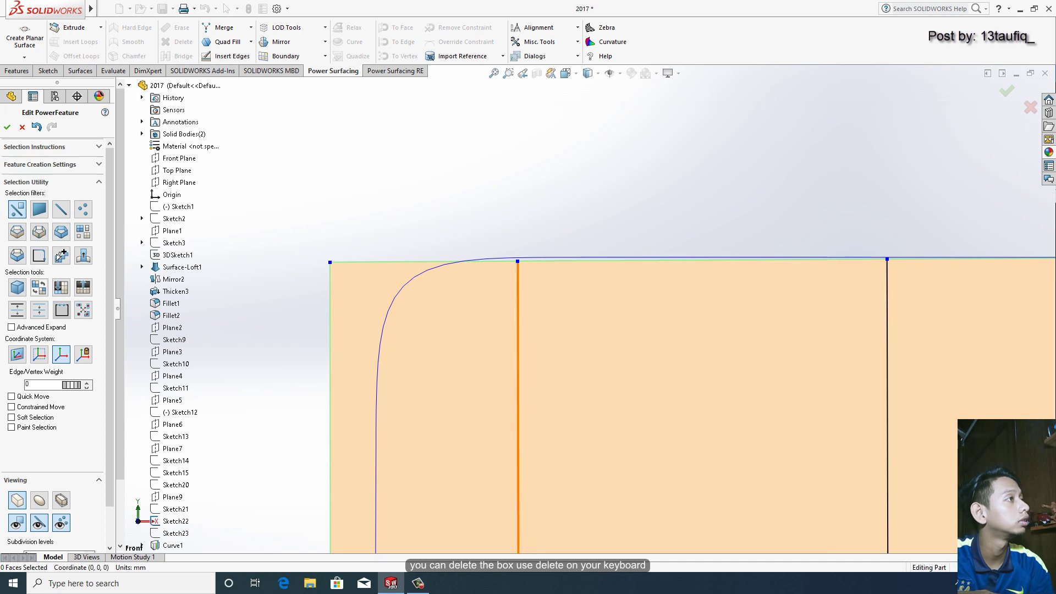
pyautogui.click(517, 259)
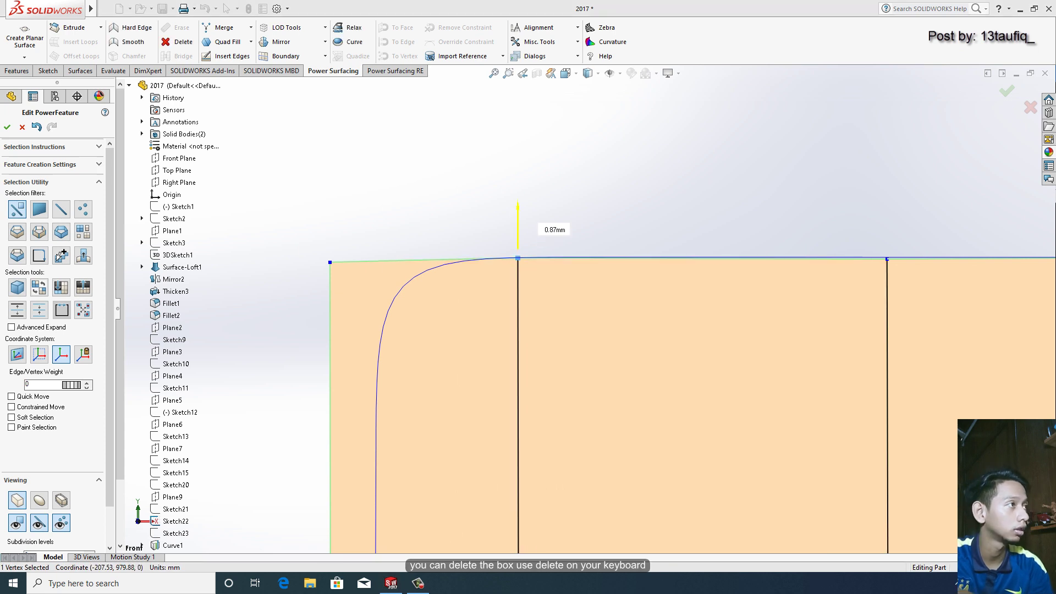
pyautogui.scroll(1, 589, 314)
pyautogui.scroll(-2, 495, 330)
pyautogui.scroll(-2, 495, 330)
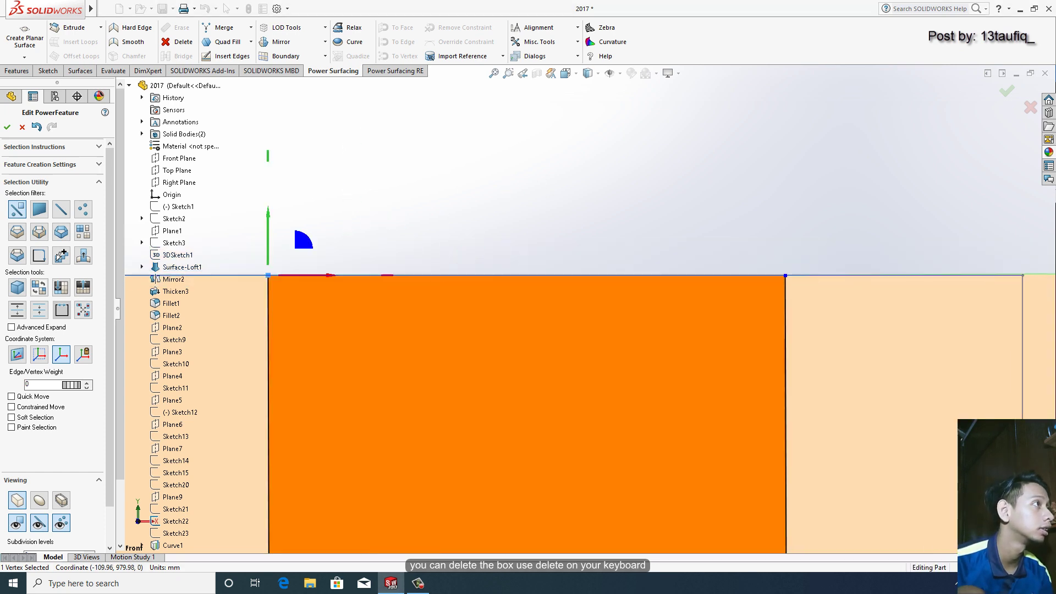
pyautogui.scroll(3, 550, 310)
pyautogui.scroll(3, 551, 309)
pyautogui.scroll(-2, 527, 348)
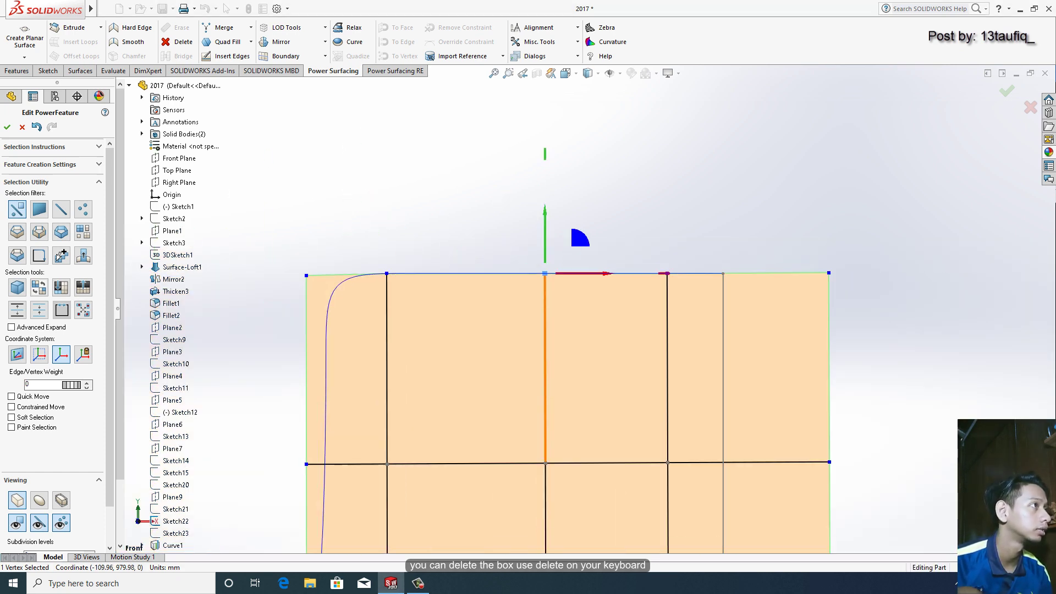
pyautogui.scroll(-4, 245, 270)
pyautogui.click(428, 278)
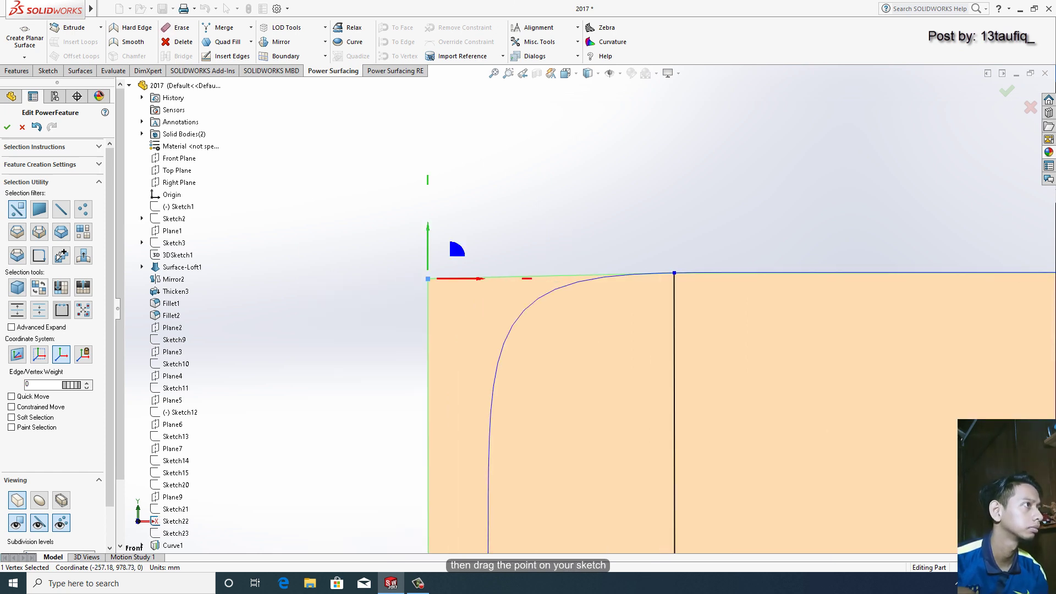
pyautogui.moveTo(427, 279)
pyautogui.mouseDown()
pyautogui.moveTo(497, 279)
pyautogui.moveTo(497, 362)
pyautogui.mouseUp()
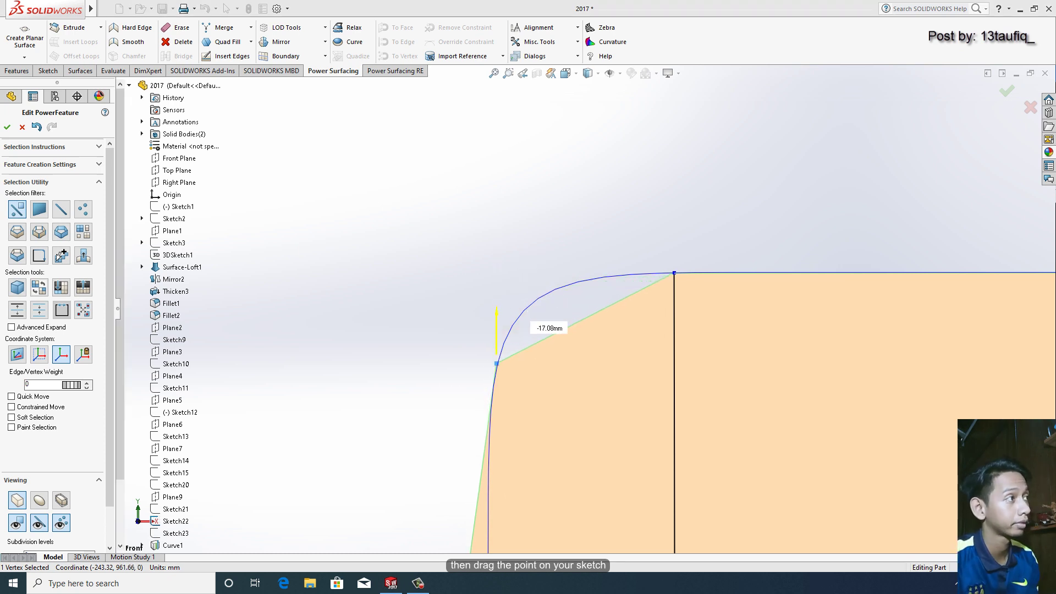
pyautogui.scroll(3, 607, 132)
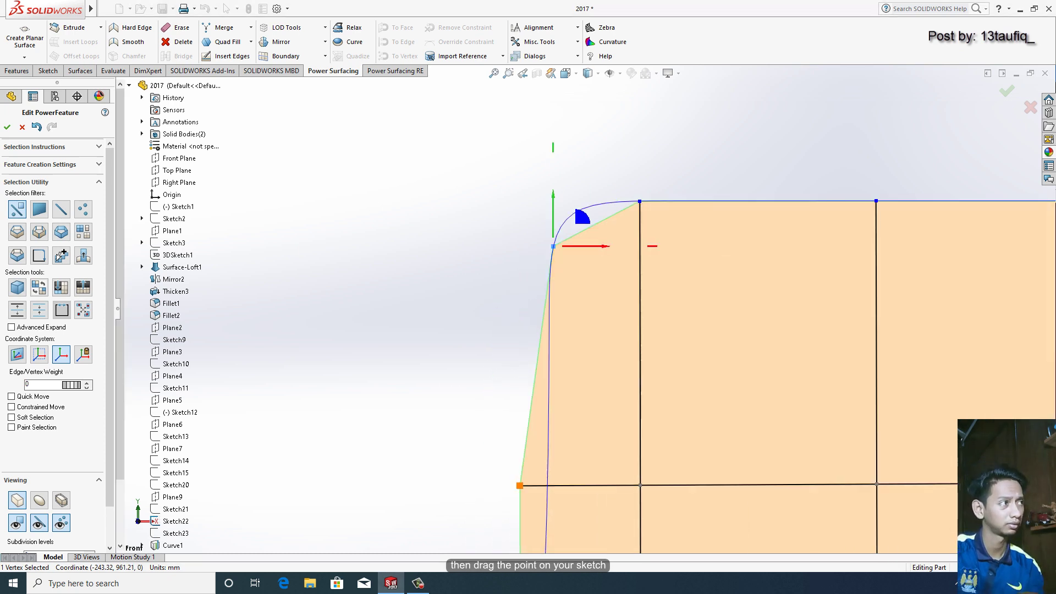
# Shift the lower-left vertex 10mm right, fit the upper-left vertex to the curve, and add a left-face edge loop
pyautogui.click(520, 486)
pyautogui.moveTo(561, 485); pyautogui.dragTo(586, 486)
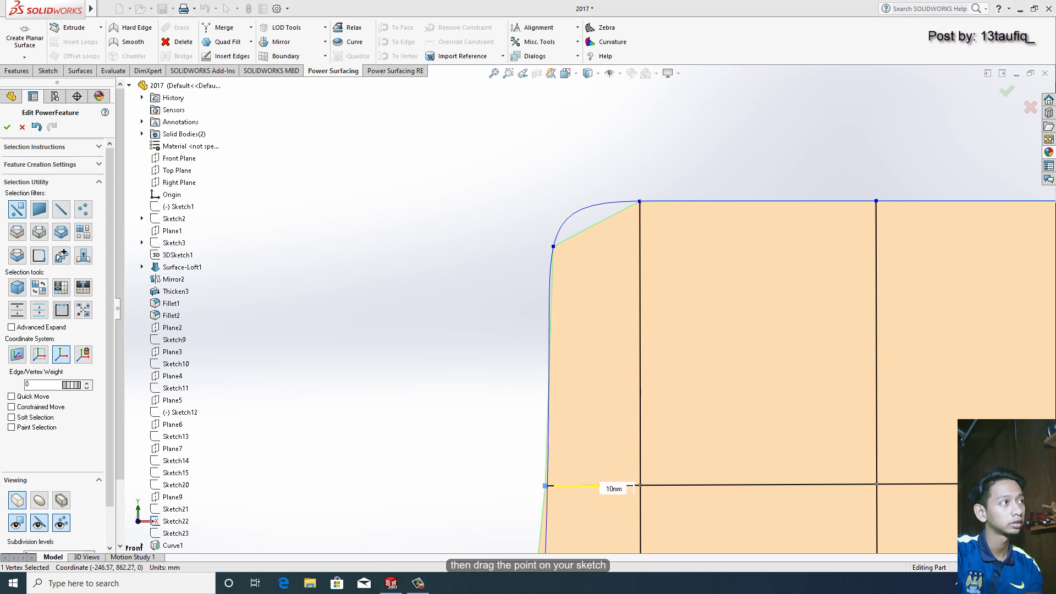
pyautogui.scroll(-1, 640, 220)
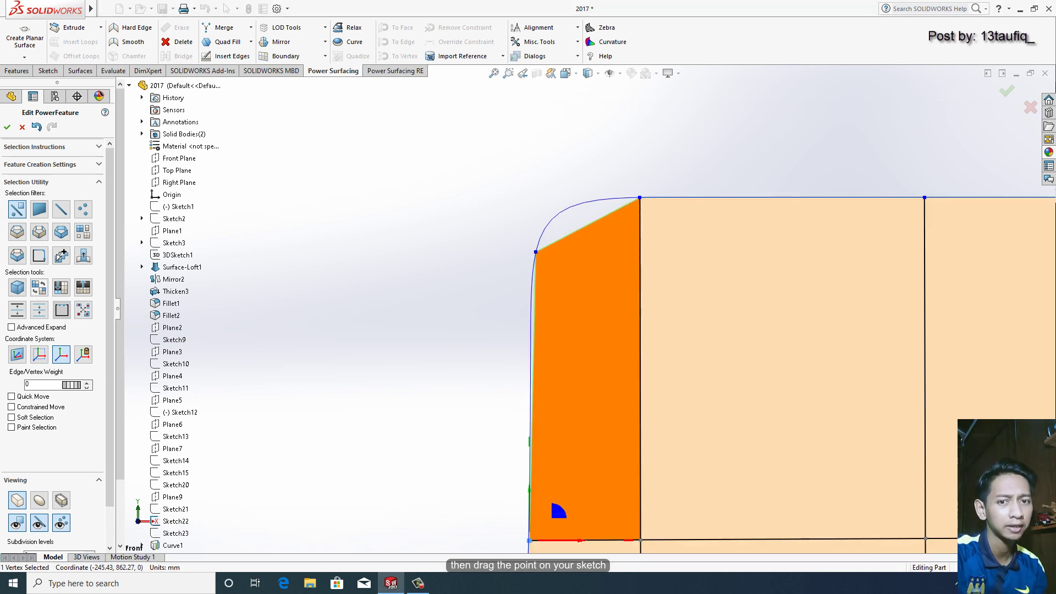
pyautogui.click(535, 252)
pyautogui.moveTo(536, 222); pyautogui.dragTo(536, 245)
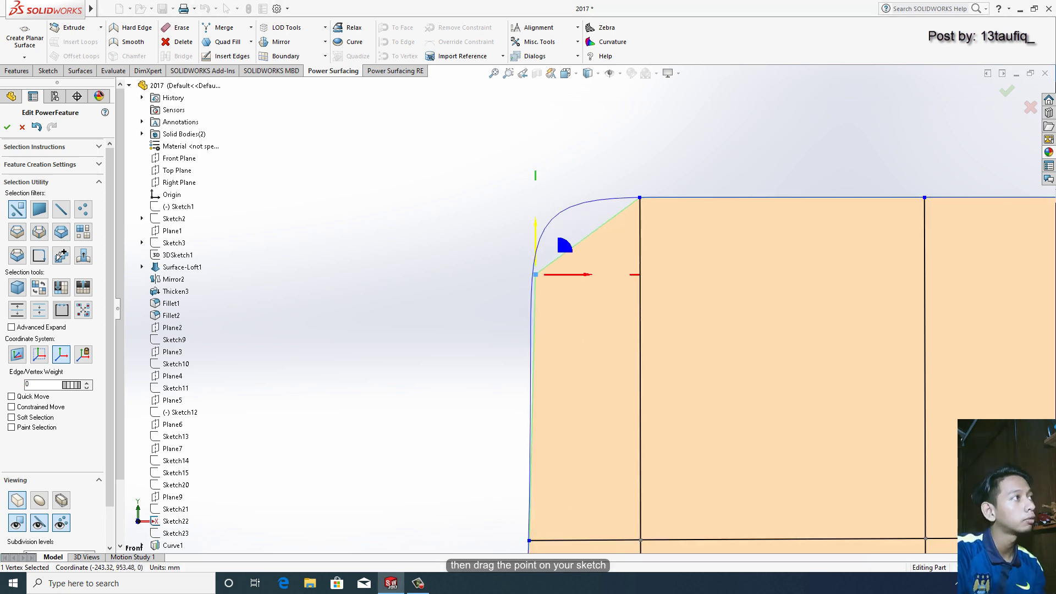
pyautogui.moveTo(572, 275); pyautogui.dragTo(568, 275)
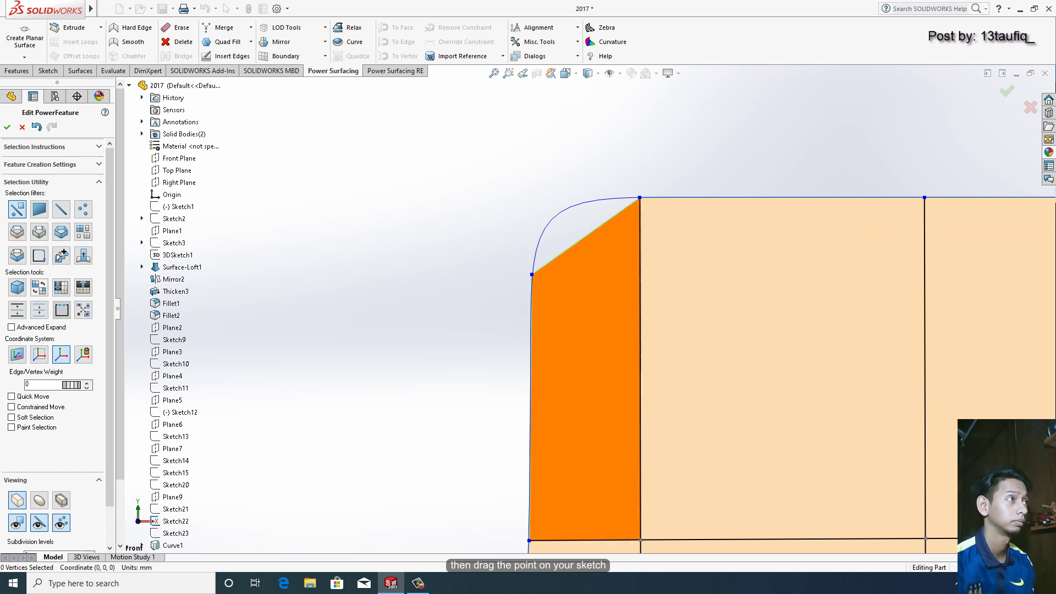
pyautogui.click(586, 334)
# Raise the left corner vertex and shift it right onto the sketch curve
pyautogui.click(531, 274)
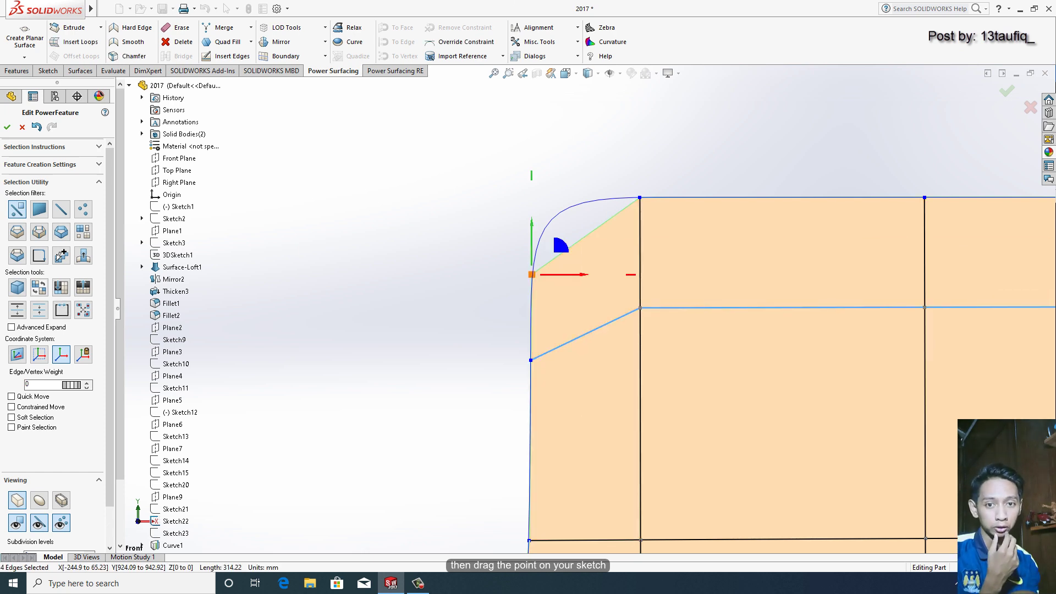
pyautogui.moveTo(531, 242); pyautogui.dragTo(532, 187)
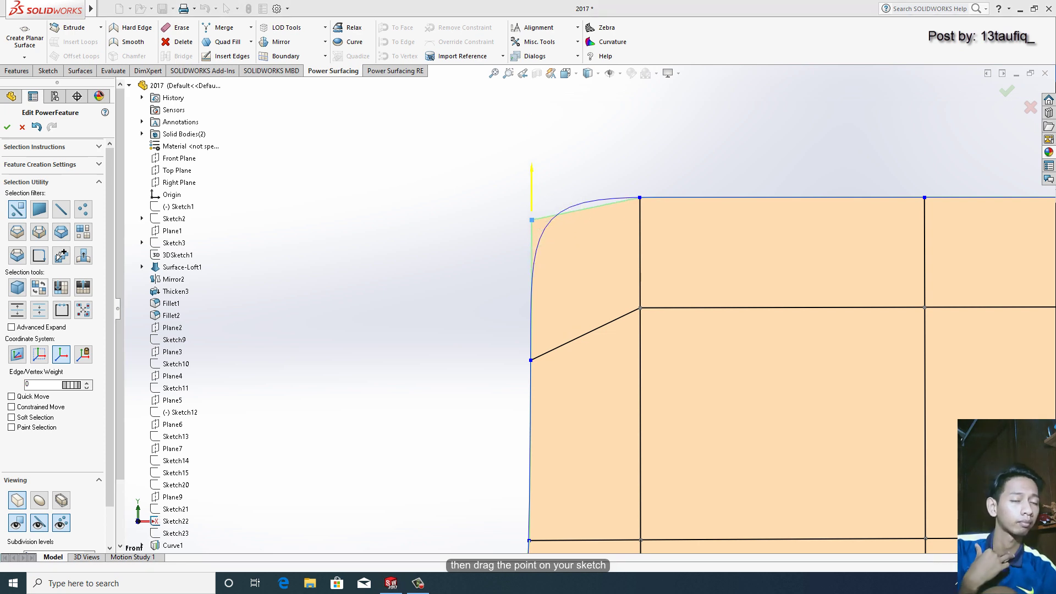
pyautogui.moveTo(577, 219); pyautogui.dragTo(596, 219)
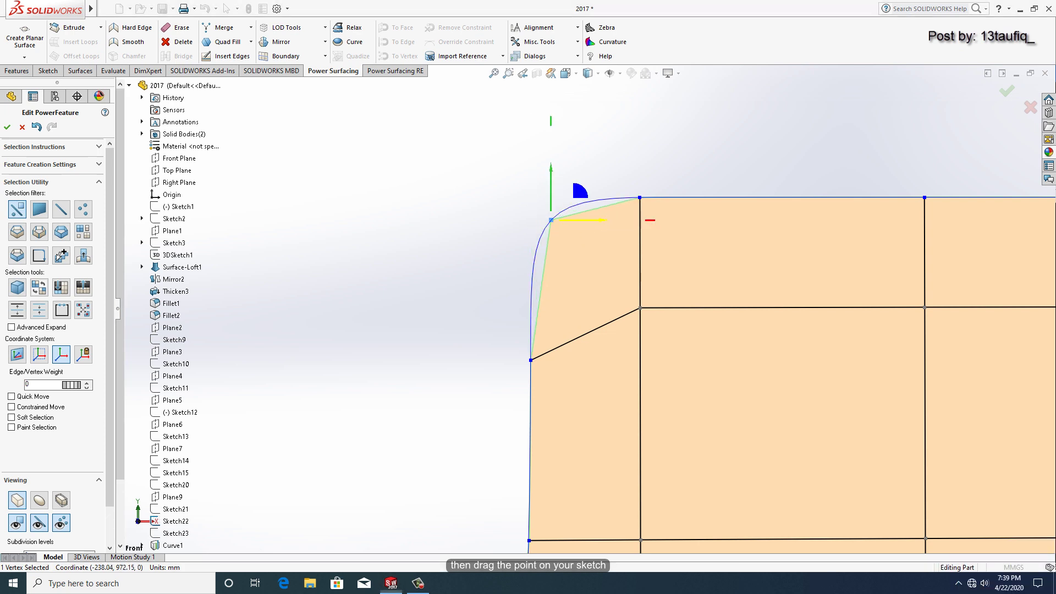
pyautogui.moveTo(551, 187); pyautogui.dragTo(551, 186)
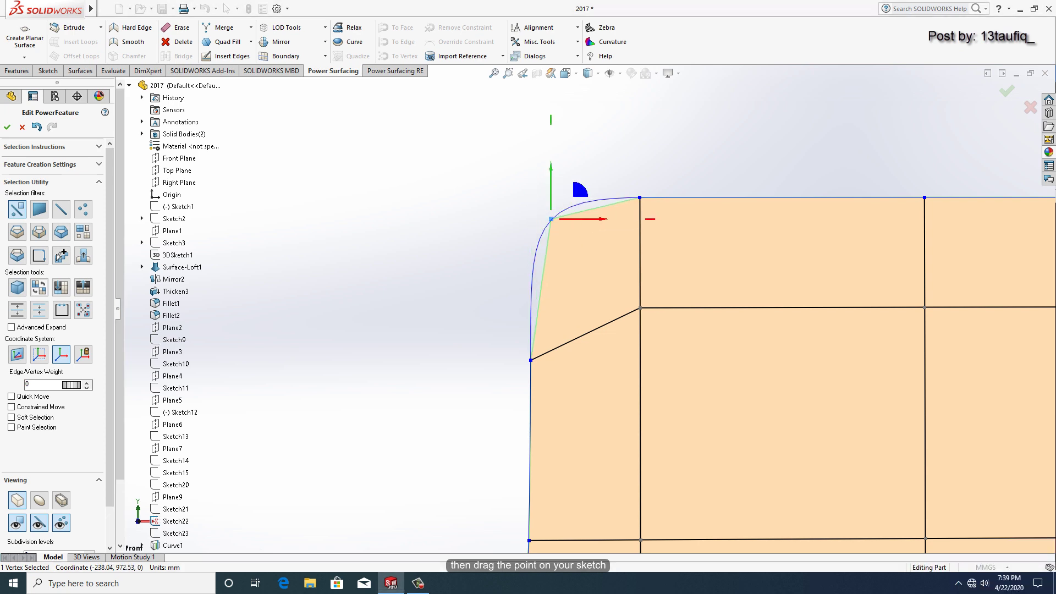
# Raise the new loop's lower vertex and shift it 5.68 mm right onto the curve
pyautogui.click(531, 360)
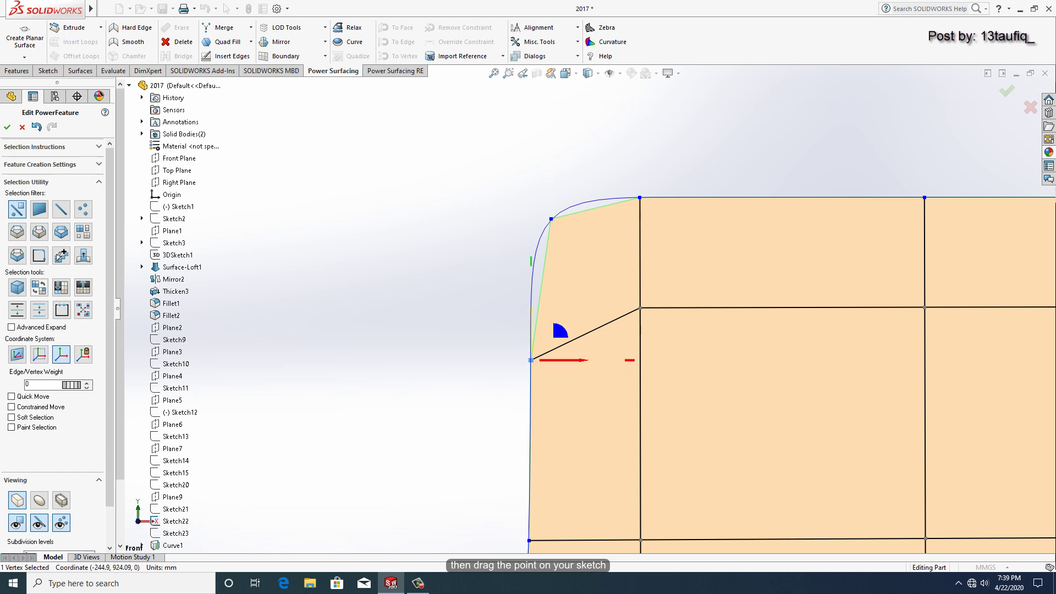
pyautogui.moveTo(530, 360); pyautogui.dragTo(531, 312)
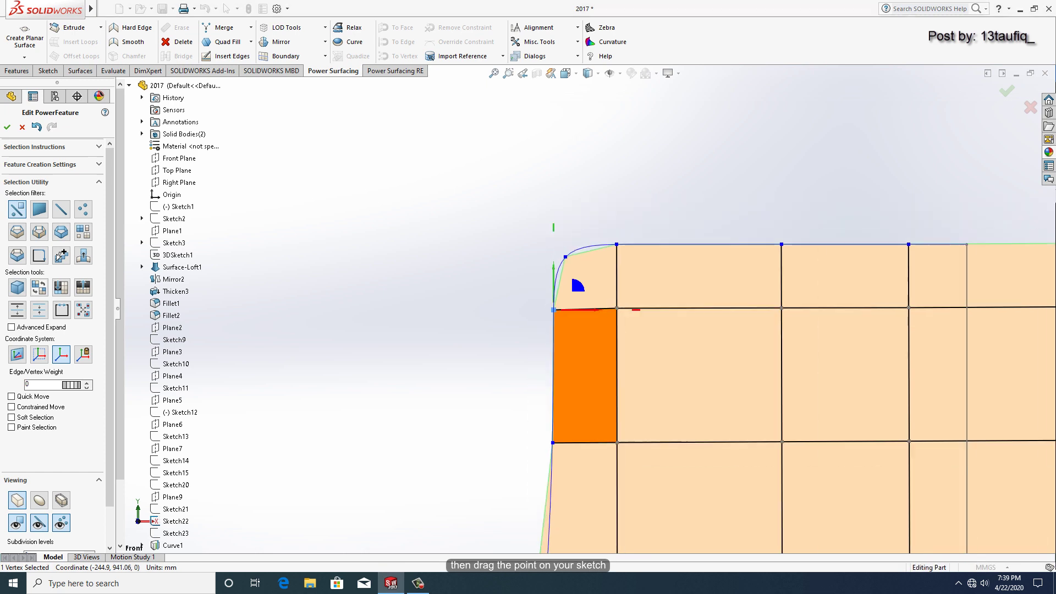
pyautogui.scroll(3, 531, 311)
pyautogui.scroll(-5, 576, 347)
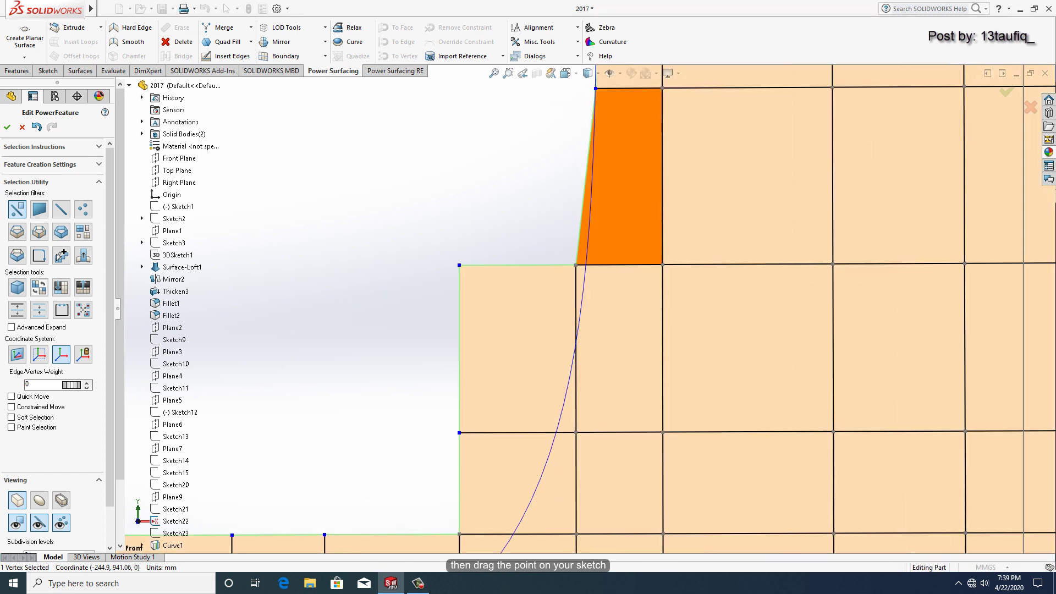
pyautogui.moveTo(605, 265); pyautogui.dragTo(616, 265)
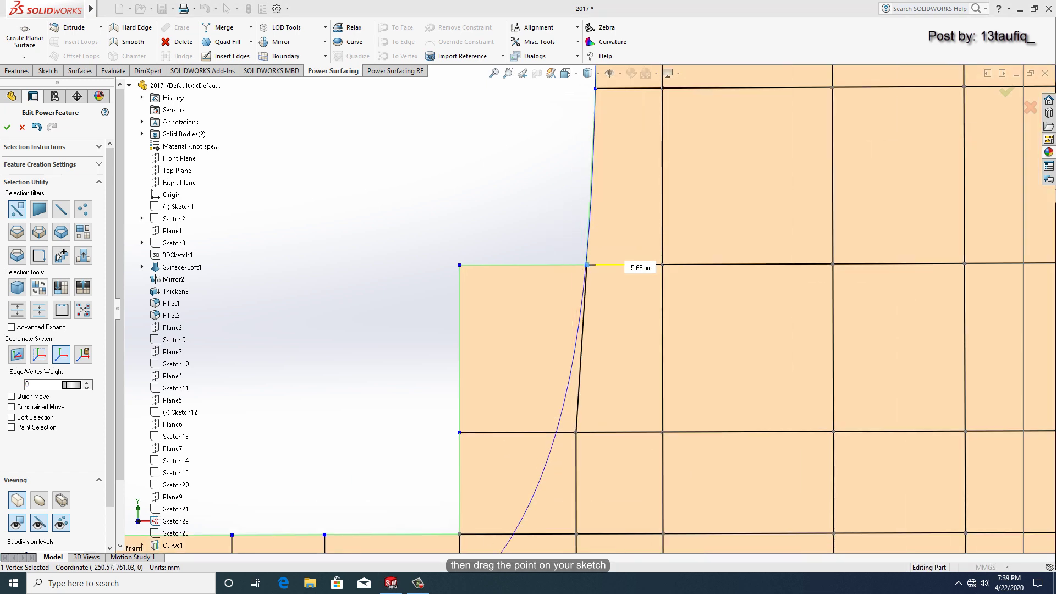
pyautogui.scroll(-5, 610, 256)
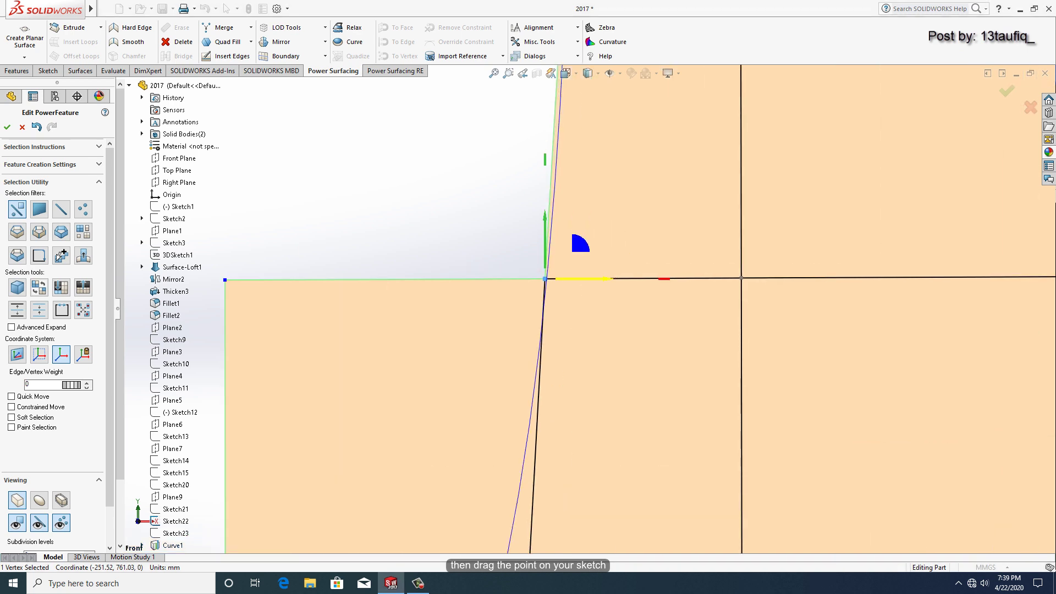
pyautogui.scroll(2, 585, 305)
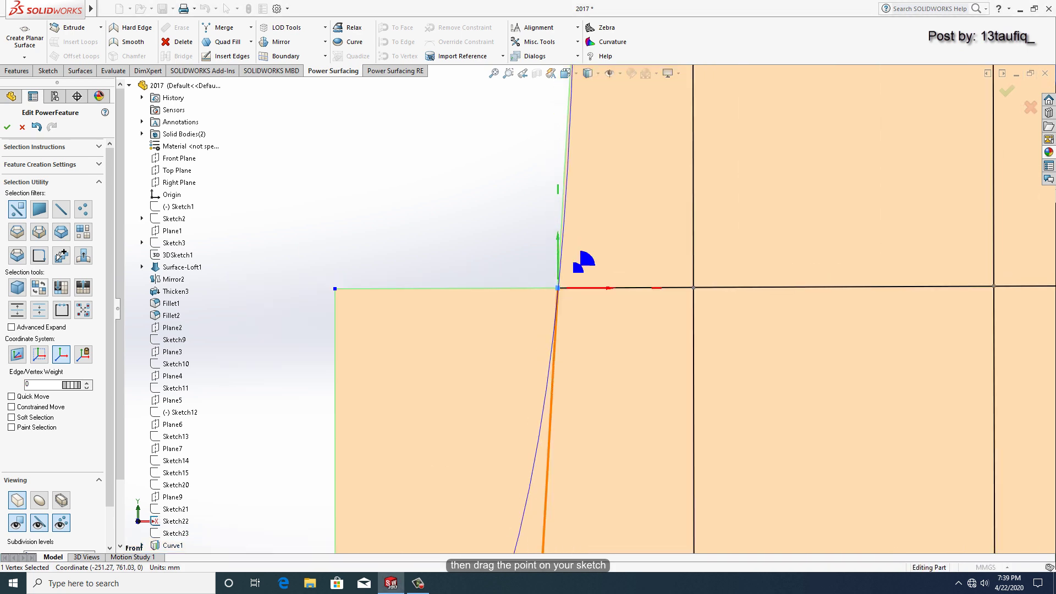
# Pull the step's outer corner vertex toward the sketch curve
pyautogui.click(335, 288)
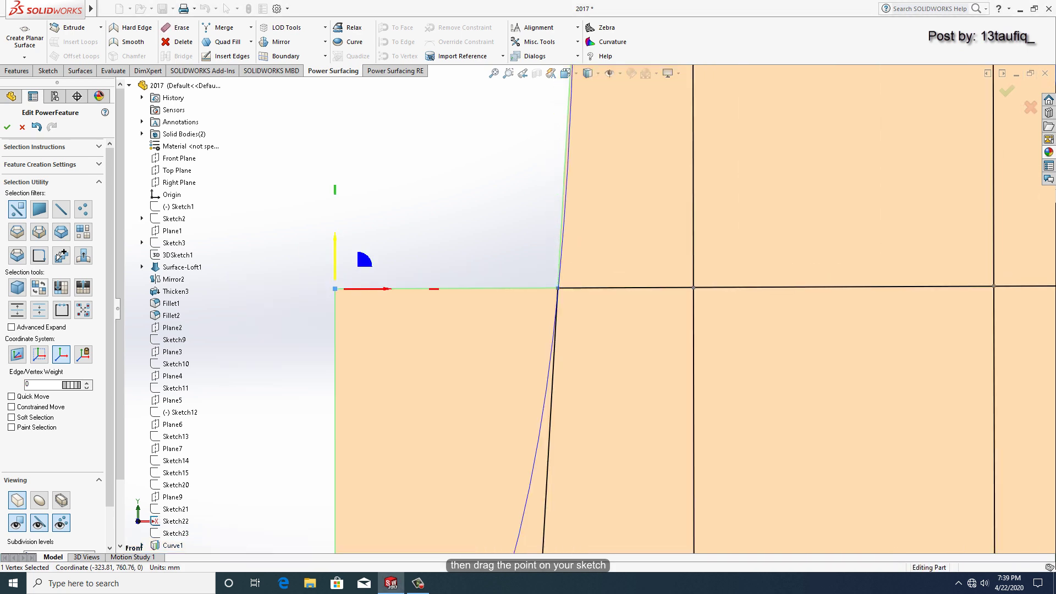
pyautogui.moveTo(335, 288)
pyautogui.mouseDown()
pyautogui.moveTo(451, 415)
pyautogui.moveTo(547, 420)
pyautogui.mouseUp()
pyautogui.scroll(2, 548, 420)
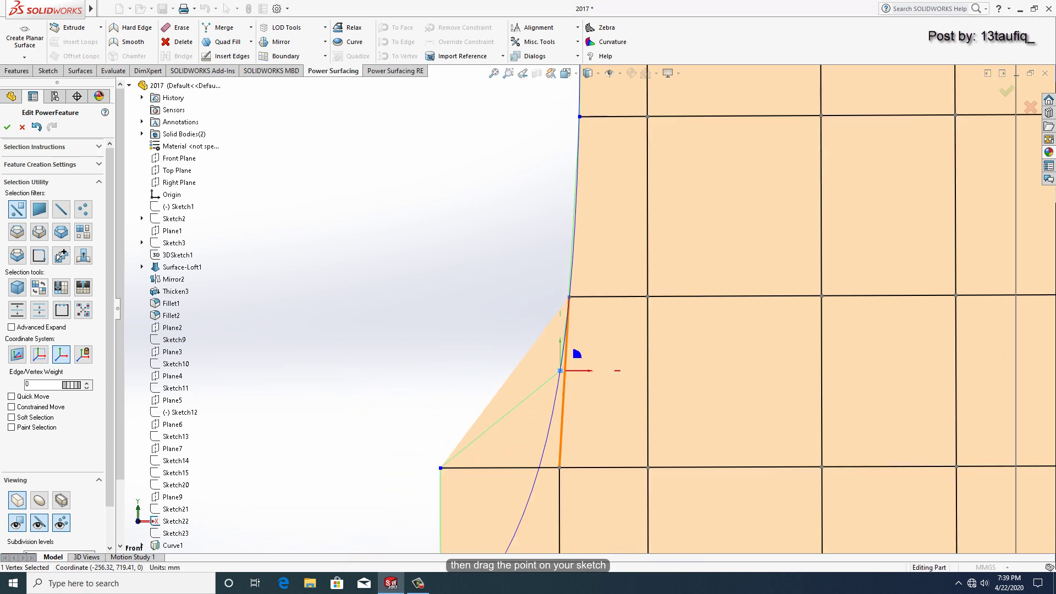
pyautogui.scroll(1, 694, 148)
# Slide the remaining two lower corner vertices right onto the curve
pyautogui.click(482, 418)
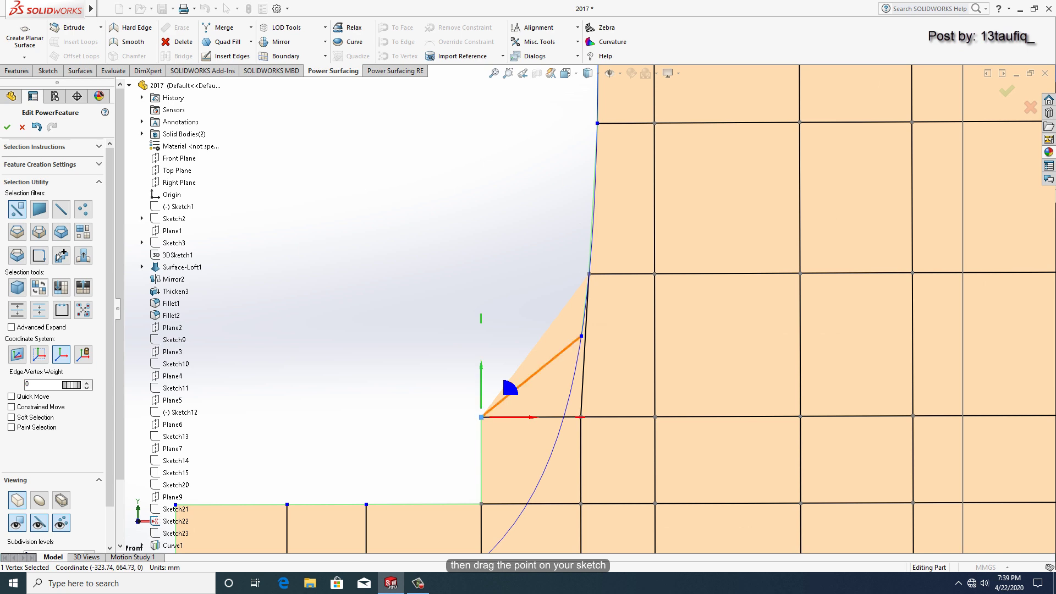
pyautogui.moveTo(522, 418); pyautogui.dragTo(608, 420)
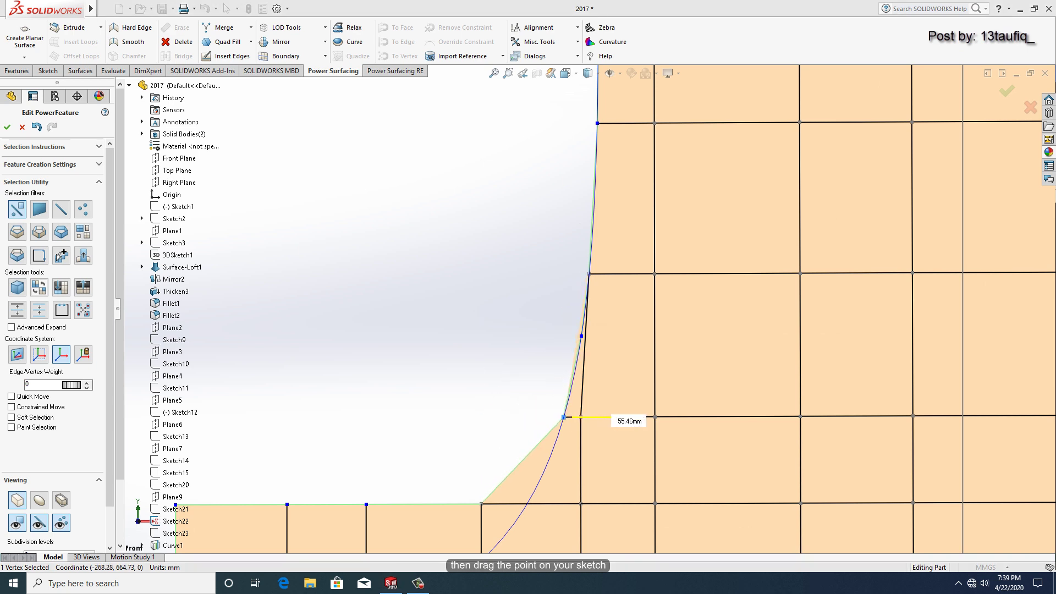
pyautogui.scroll(2, 584, 308)
pyautogui.scroll(-3, 538, 470)
pyautogui.click(505, 348)
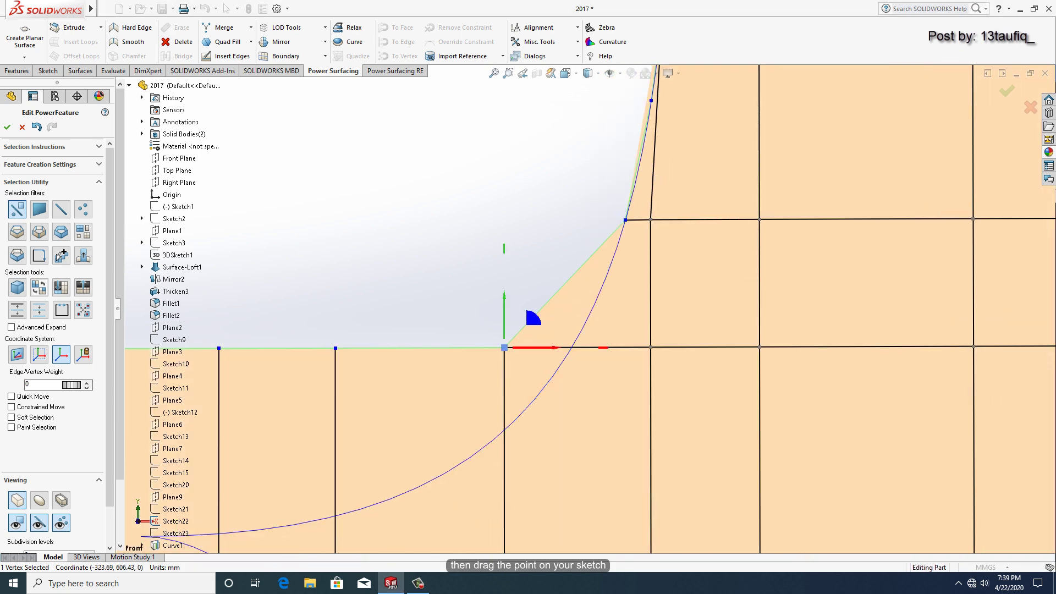
pyautogui.moveTo(536, 348); pyautogui.dragTo(602, 348)
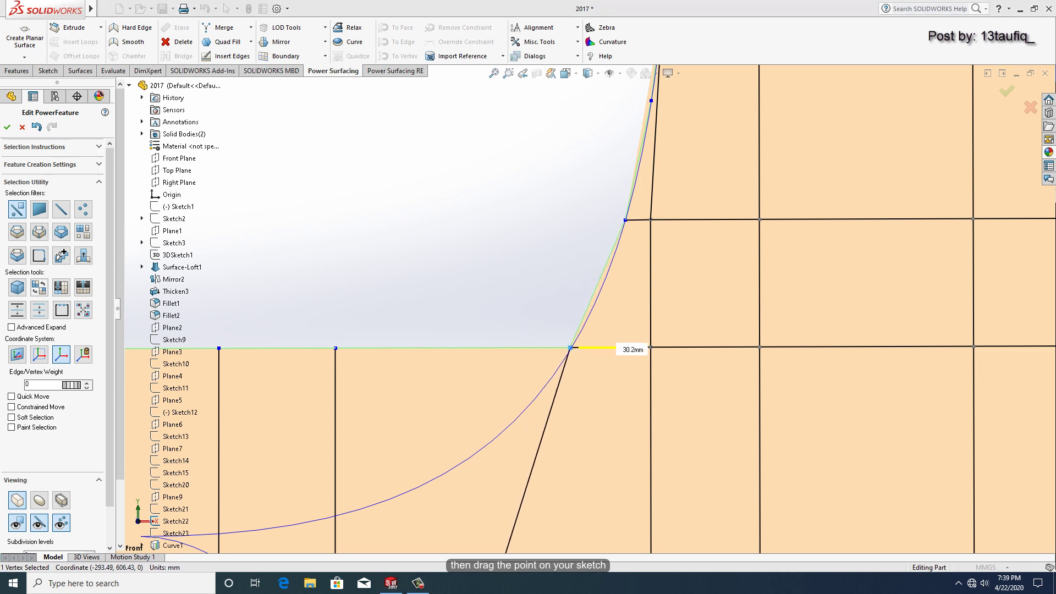
pyautogui.scroll(2, 585, 308)
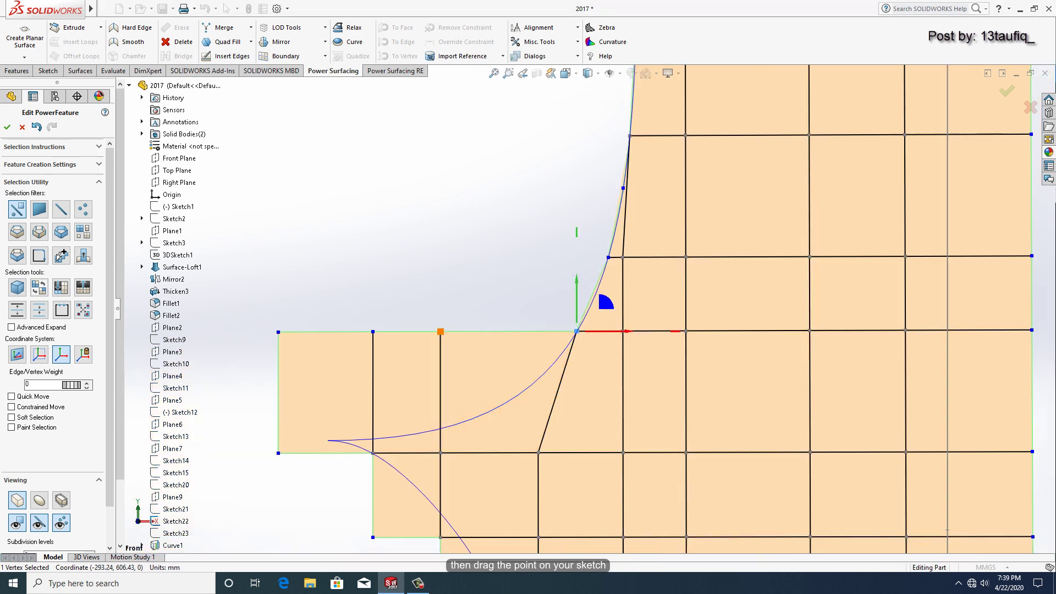
# Pull the left-edge vertex down about 73 mm onto the curve, then lower the corner above it
pyautogui.moveTo(440, 300); pyautogui.dragTo(440, 401)
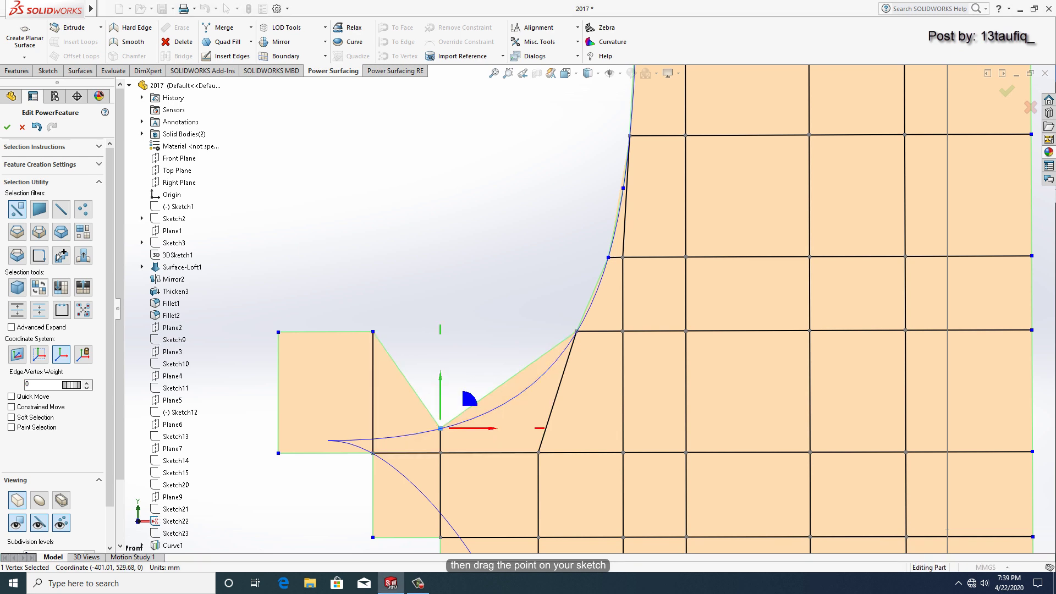
pyautogui.moveTo(440, 428); pyautogui.dragTo(519, 394)
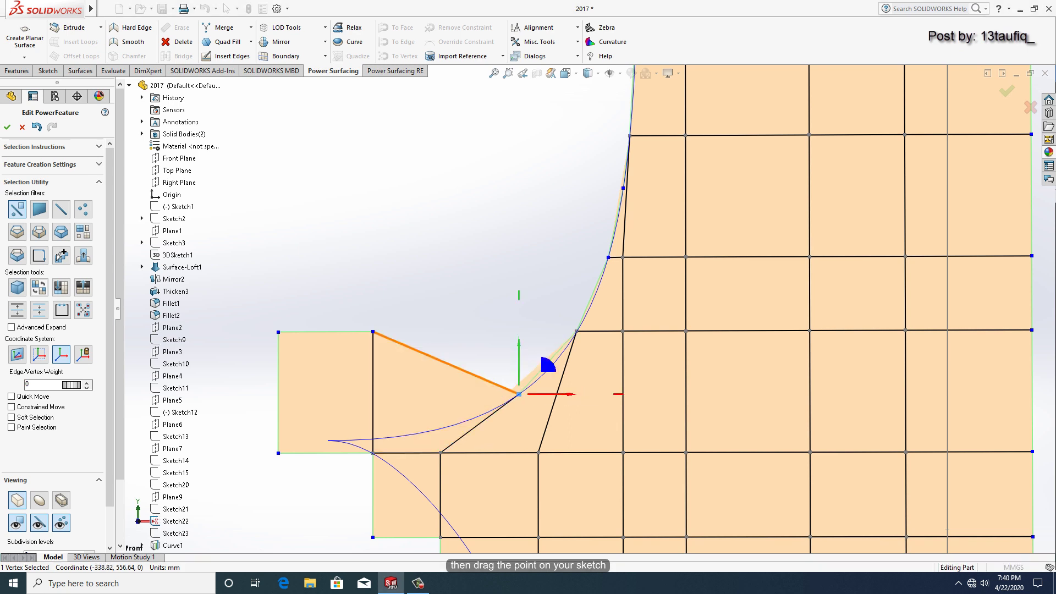
pyautogui.click(373, 332)
pyautogui.moveTo(373, 332)
pyautogui.mouseDown()
pyautogui.moveTo(373, 421)
pyautogui.moveTo(495, 421)
pyautogui.moveTo(491, 405)
pyautogui.mouseUp()
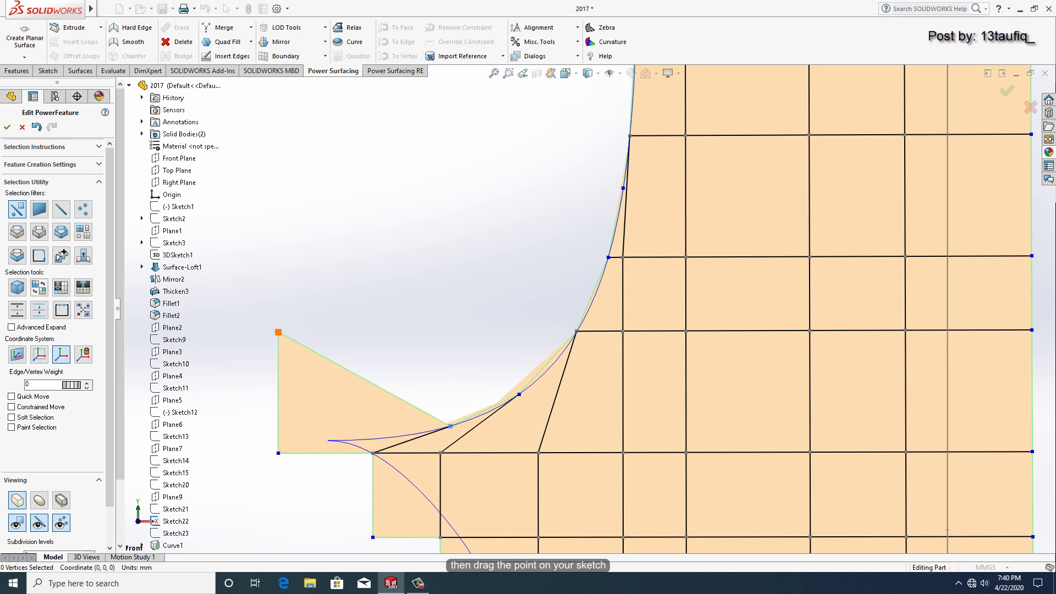
# Bring the flap's top-left corner down about 77 mm and right onto the curve
pyautogui.click(279, 332)
pyautogui.moveTo(278, 308); pyautogui.dragTo(278, 407)
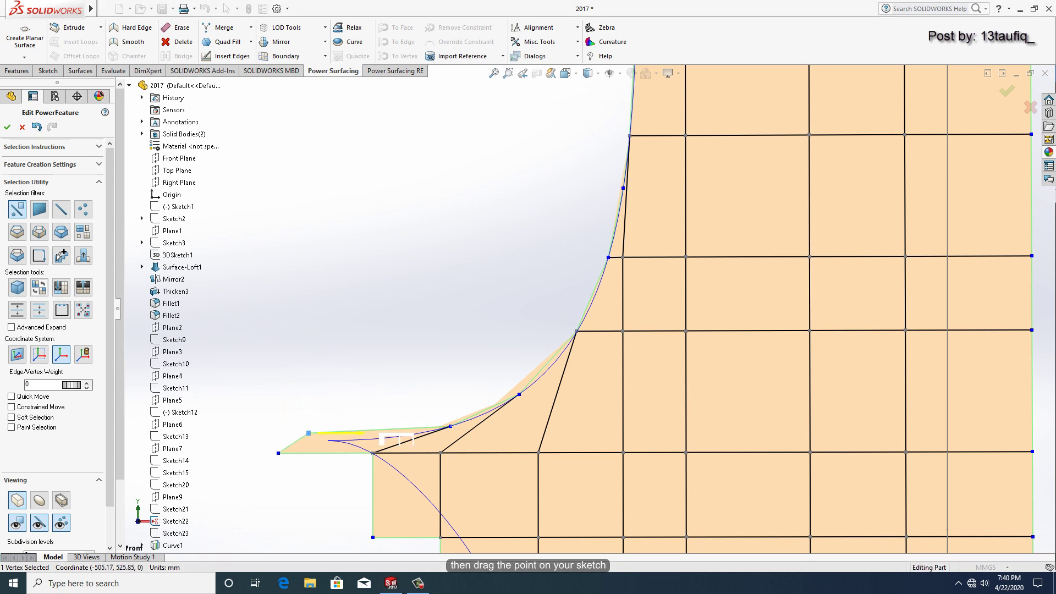
pyautogui.moveTo(377, 433); pyautogui.dragTo(473, 433)
pyautogui.scroll(-4, 339, 449)
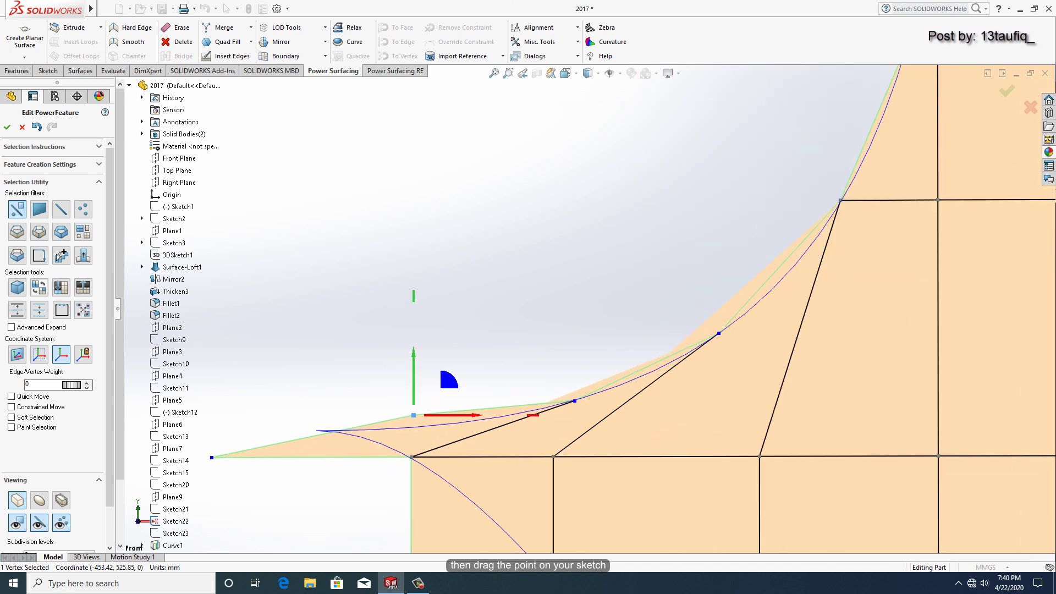
pyautogui.moveTo(414, 385); pyautogui.dragTo(414, 396)
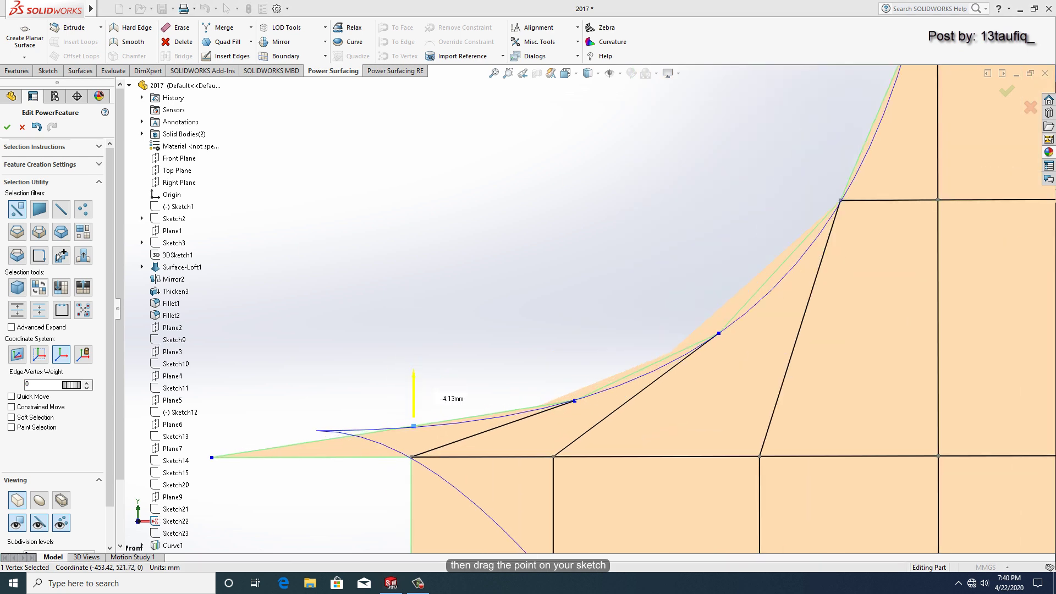
# Move the far-left tip vertex right and up toward the curve's end
pyautogui.click(211, 458)
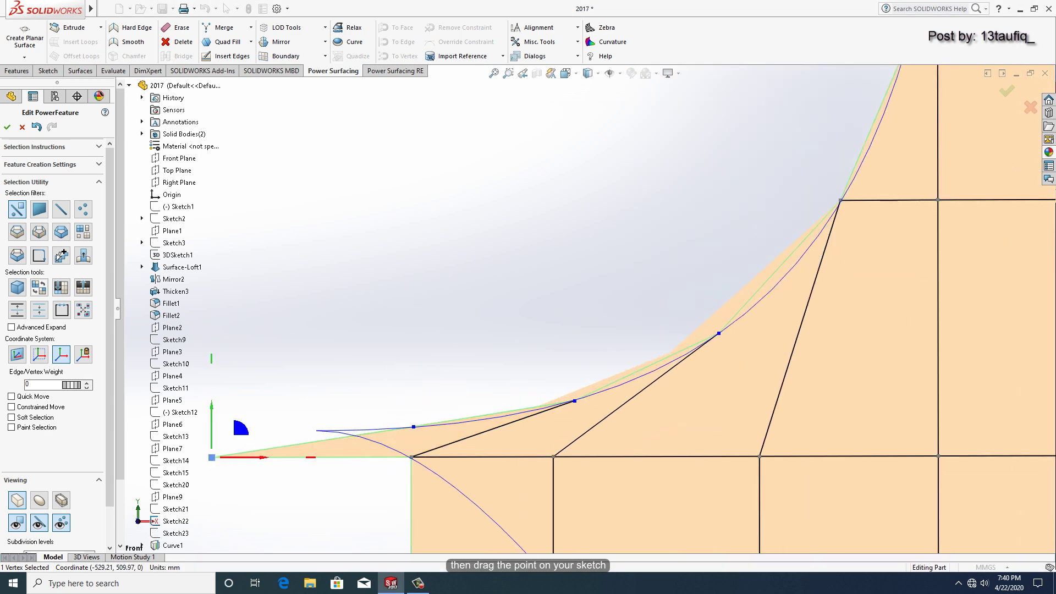
pyautogui.moveTo(259, 457); pyautogui.dragTo(349, 457)
pyautogui.moveTo(301, 429); pyautogui.dragTo(300, 403)
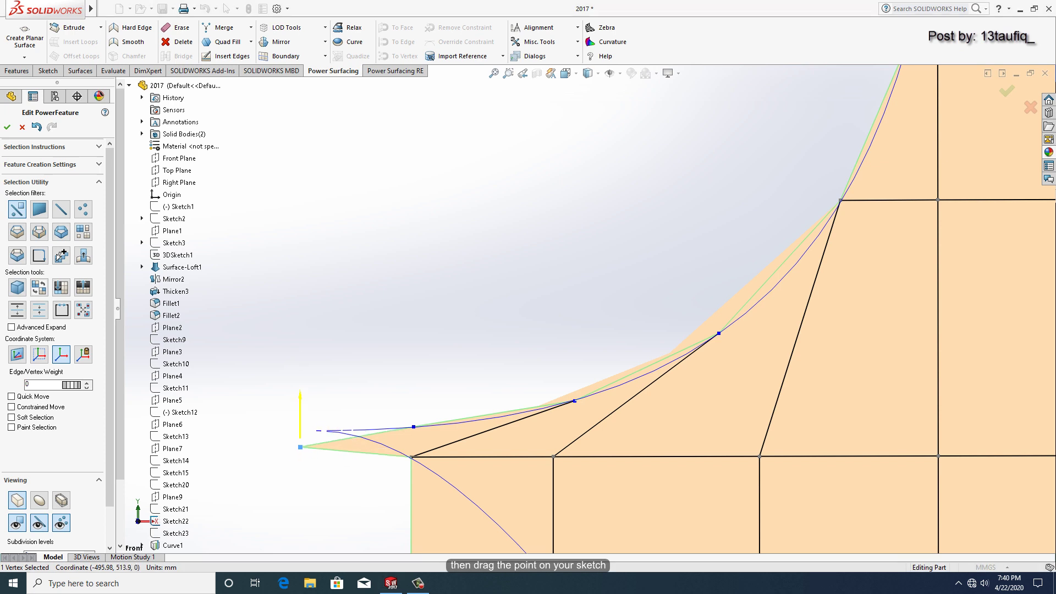
pyautogui.scroll(-5, 264, 461)
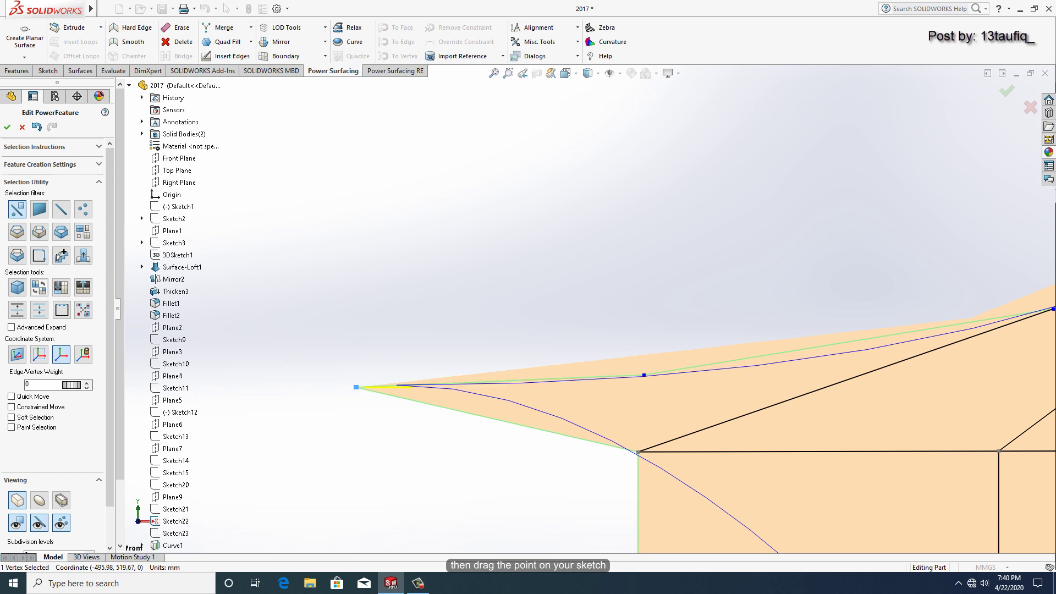
# Fine-tune the tip vertex, about 4 mm right, onto the curve's end point
pyautogui.moveTo(399, 387); pyautogui.dragTo(431, 387)
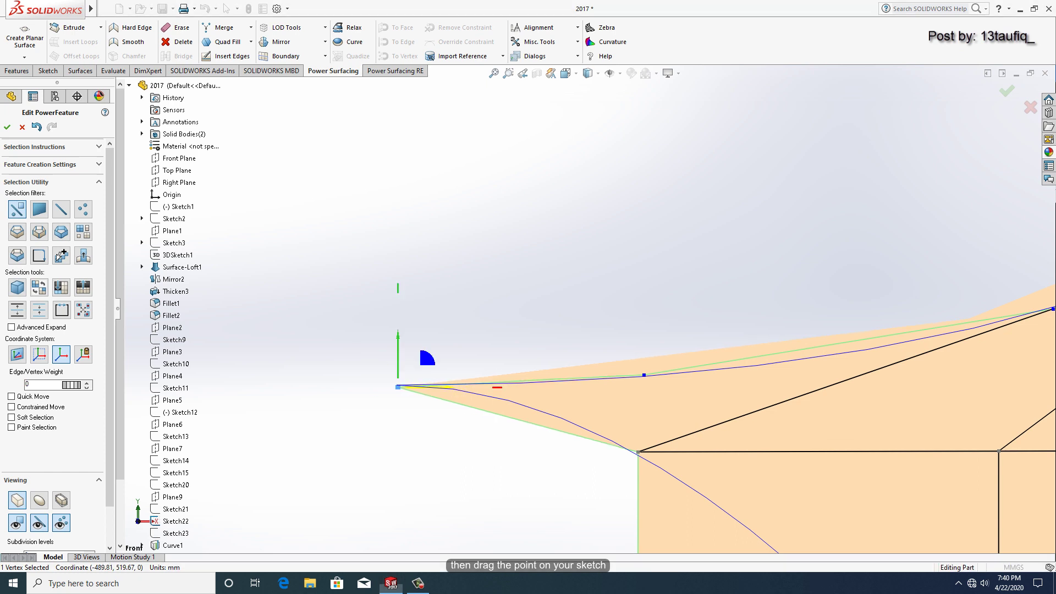
pyautogui.scroll(-3, 385, 390)
pyautogui.scroll(-2, 385, 390)
pyautogui.moveTo(440, 341); pyautogui.dragTo(440, 333)
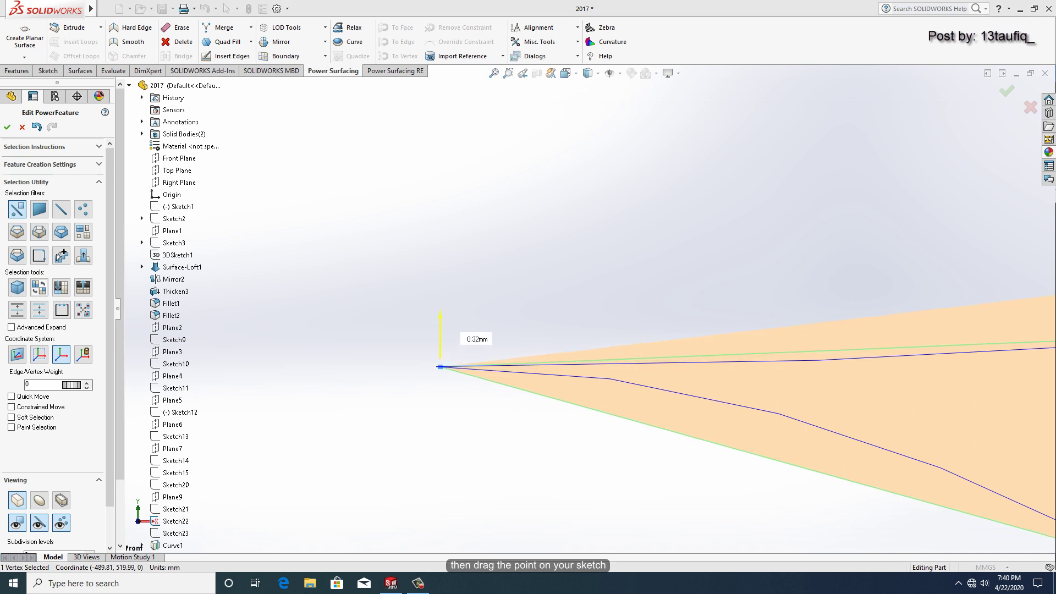
pyautogui.scroll(-1, 324, 369)
pyautogui.moveTo(503, 365); pyautogui.dragTo(494, 365)
pyautogui.moveTo(454, 332); pyautogui.dragTo(454, 333)
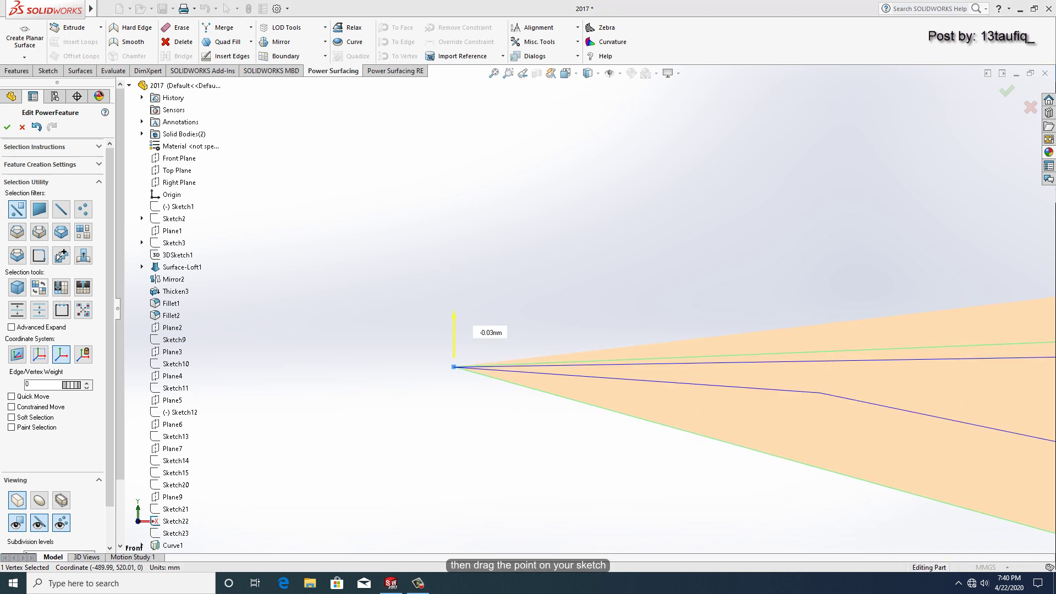
pyautogui.scroll(-2, 495, 352)
pyautogui.scroll(-2, 539, 330)
pyautogui.scroll(-2, 572, 313)
# Slide a lower-edge vertex right onto the sketch curve
pyautogui.scroll(2, 625, 292)
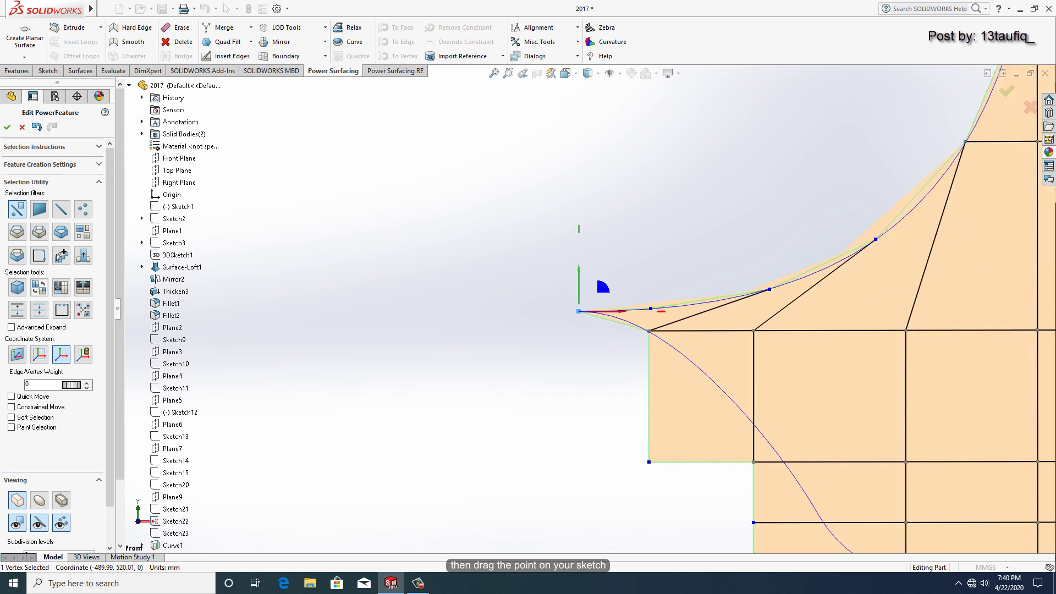
pyautogui.scroll(-2, 753, 462)
pyautogui.click(741, 428)
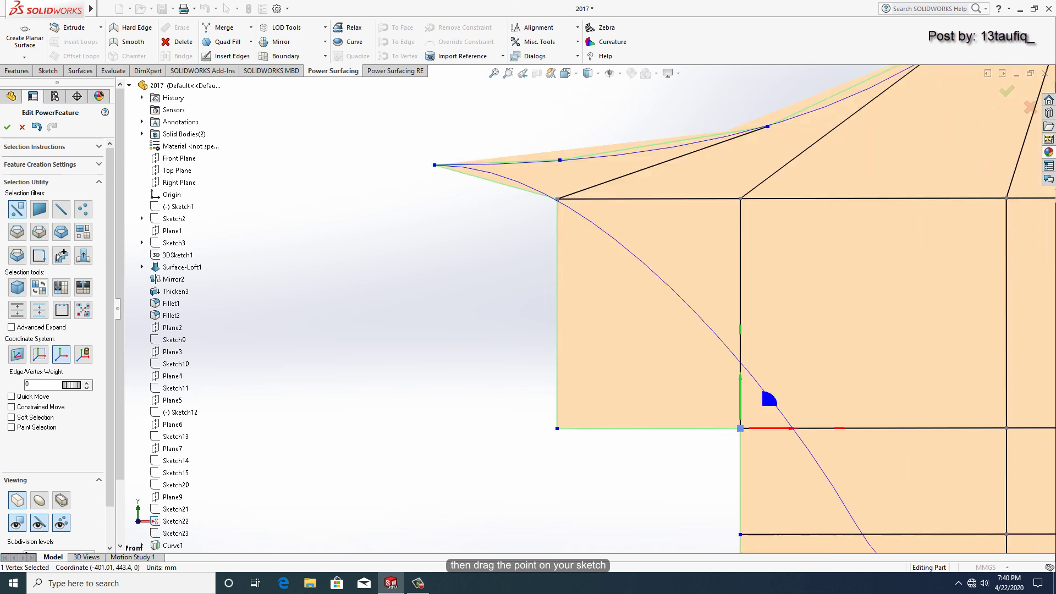
pyautogui.moveTo(770, 428); pyautogui.dragTo(821, 428)
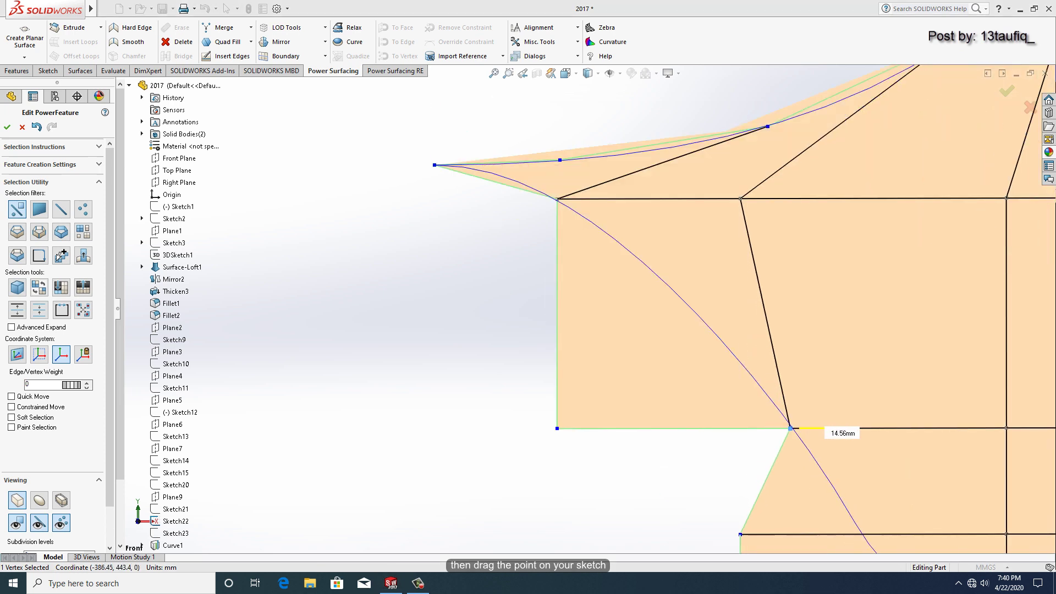
# Move the flap's outer corner vertex up and inward onto the curve
pyautogui.click(557, 428)
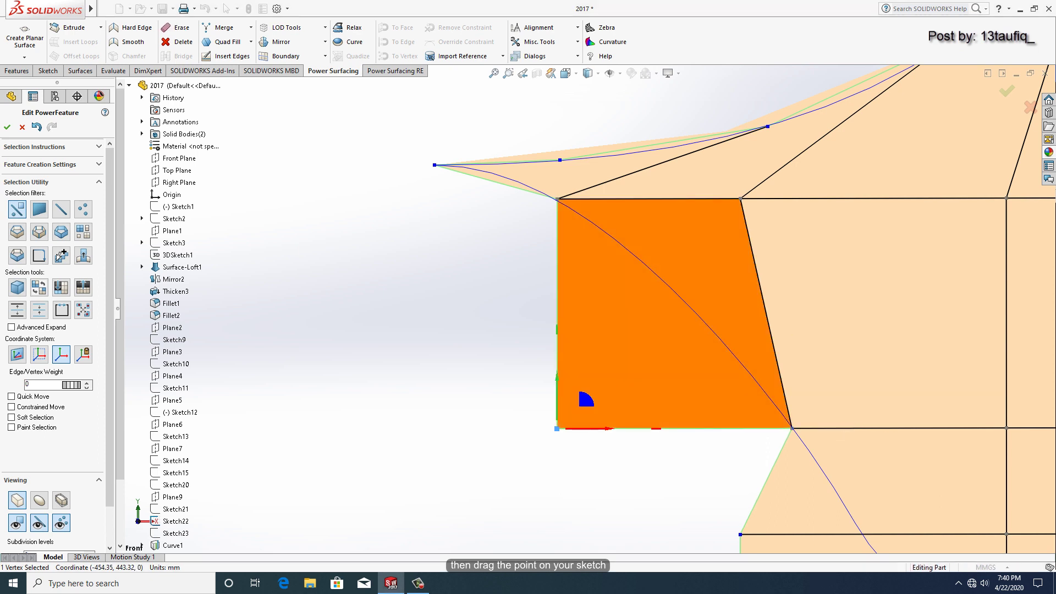
pyautogui.moveTo(558, 385); pyautogui.dragTo(557, 315)
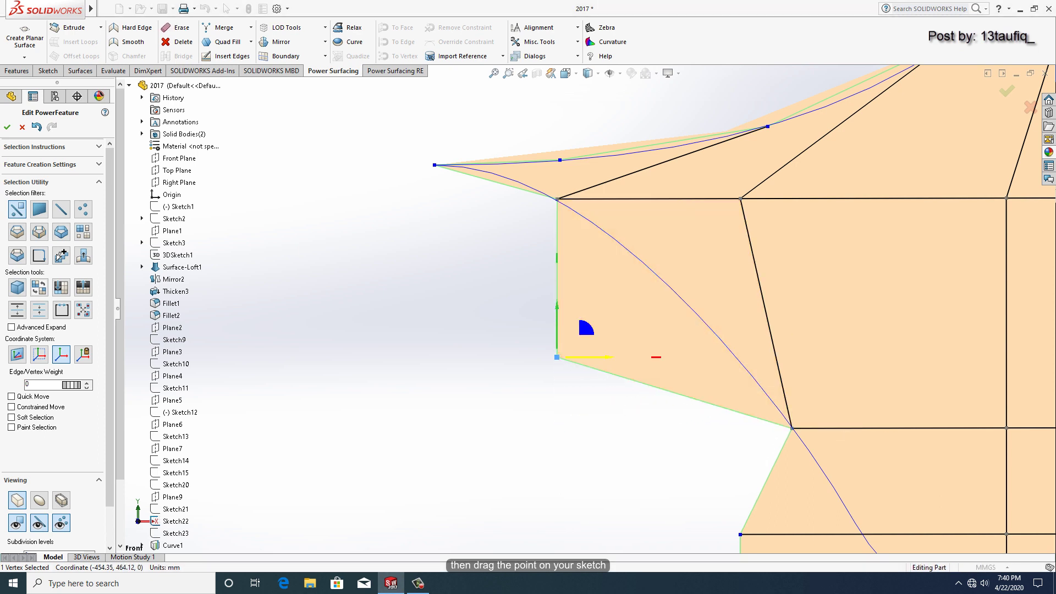
pyautogui.moveTo(589, 358)
pyautogui.mouseDown()
pyautogui.moveTo(653, 358)
pyautogui.moveTo(670, 337)
pyautogui.moveTo(738, 337)
pyautogui.mouseUp()
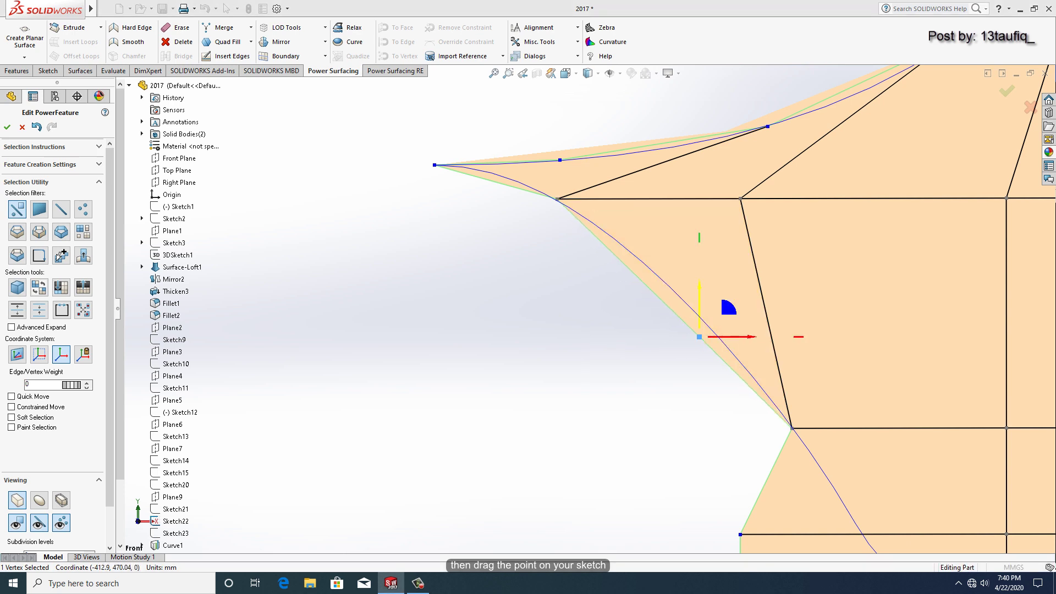
pyautogui.moveTo(699, 308); pyautogui.dragTo(699, 288)
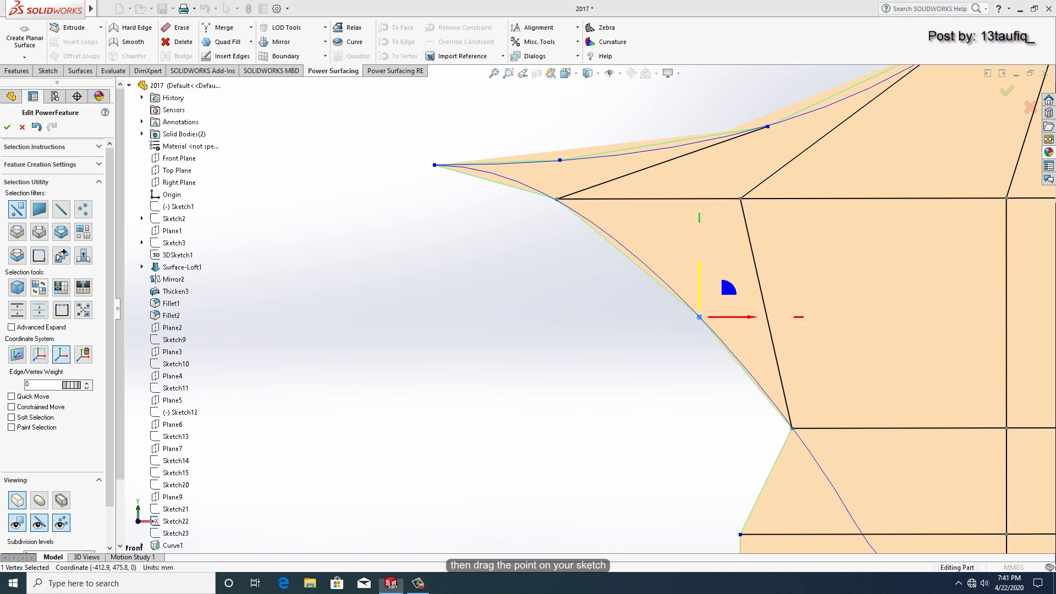
pyautogui.scroll(3, 585, 310)
pyautogui.scroll(-3, 738, 438)
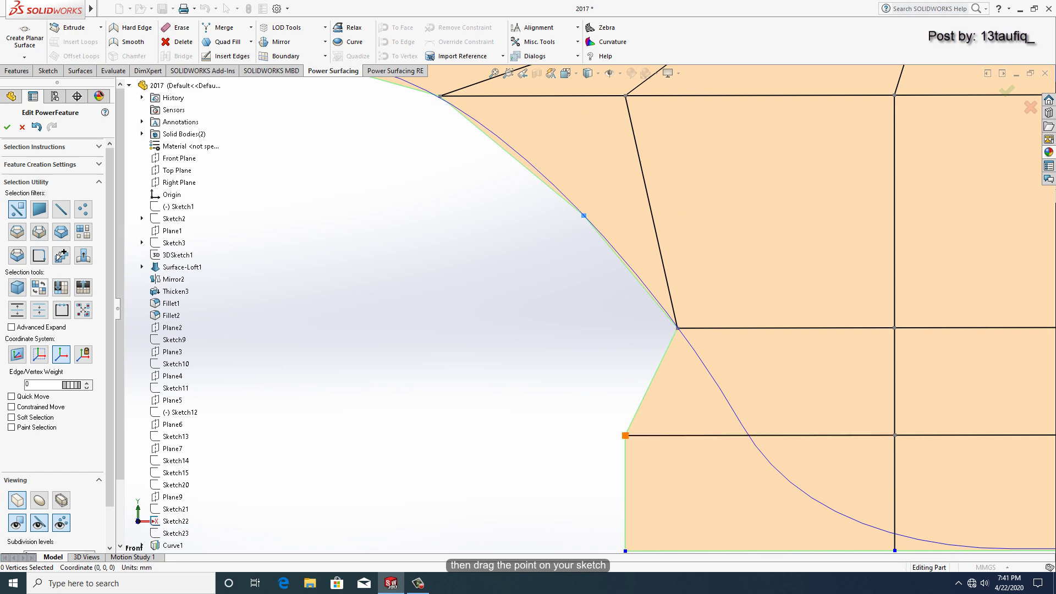
# Slide another lower-edge vertex about 28 mm right and set the bottom-left vertex on the curve
pyautogui.click(625, 435)
pyautogui.moveTo(657, 435); pyautogui.dragTo(820, 435)
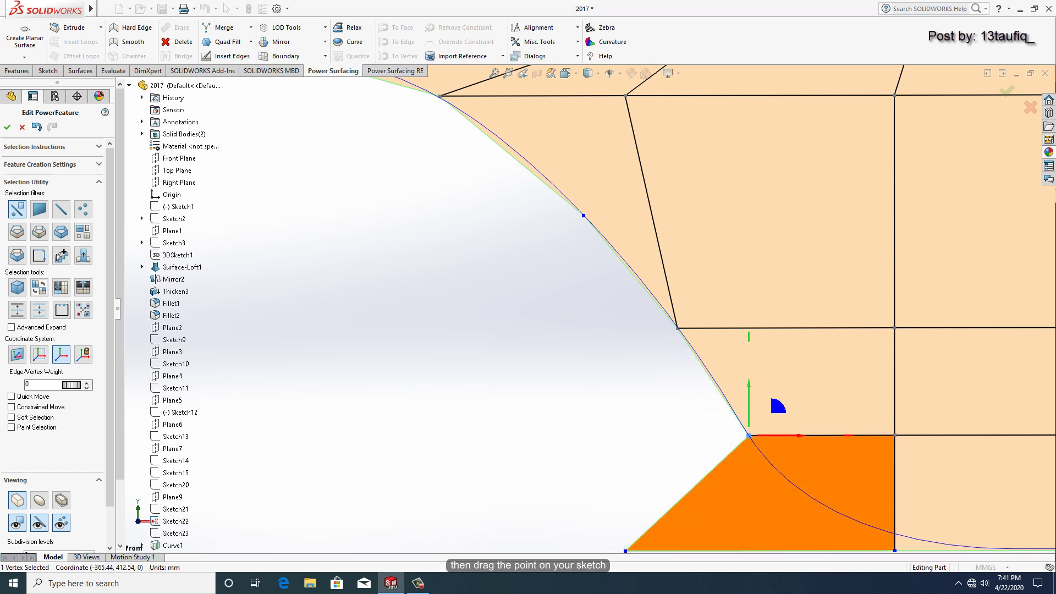
pyautogui.scroll(2, 581, 305)
pyautogui.click(612, 477)
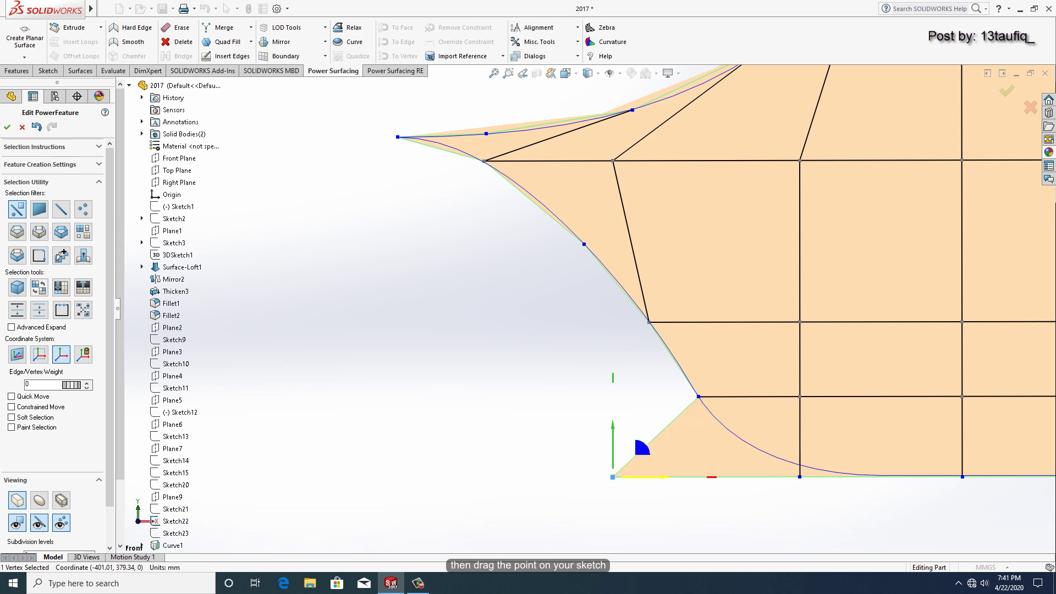
pyautogui.moveTo(612, 476)
pyautogui.mouseDown()
pyautogui.moveTo(737, 476)
pyautogui.moveTo(737, 444)
pyautogui.mouseUp()
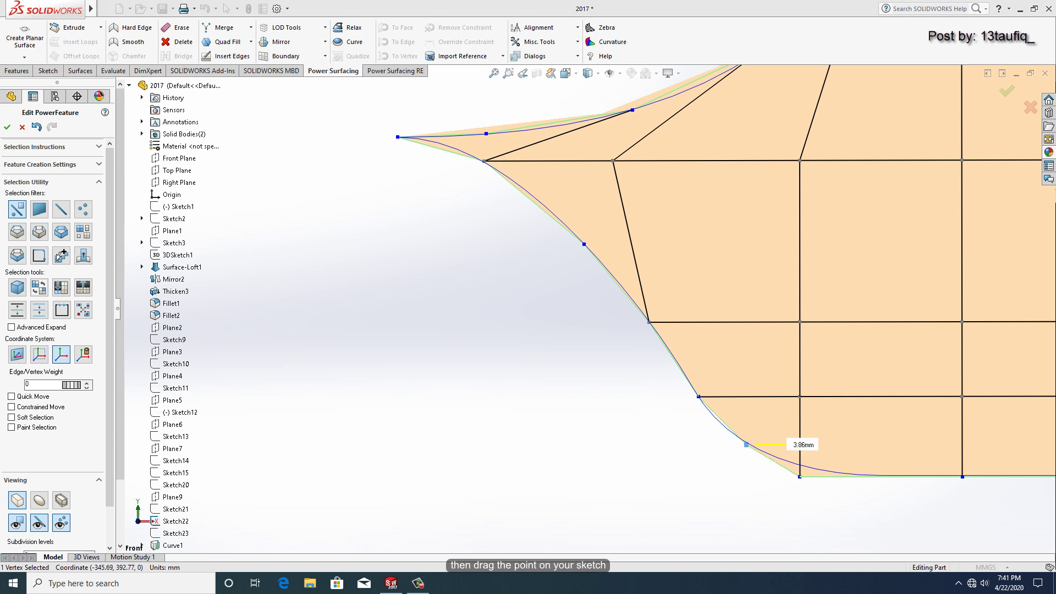
pyautogui.click(737, 444)
pyautogui.moveTo(737, 445)
pyautogui.mouseDown()
pyautogui.moveTo(746, 444)
pyautogui.moveTo(747, 417)
pyautogui.mouseUp()
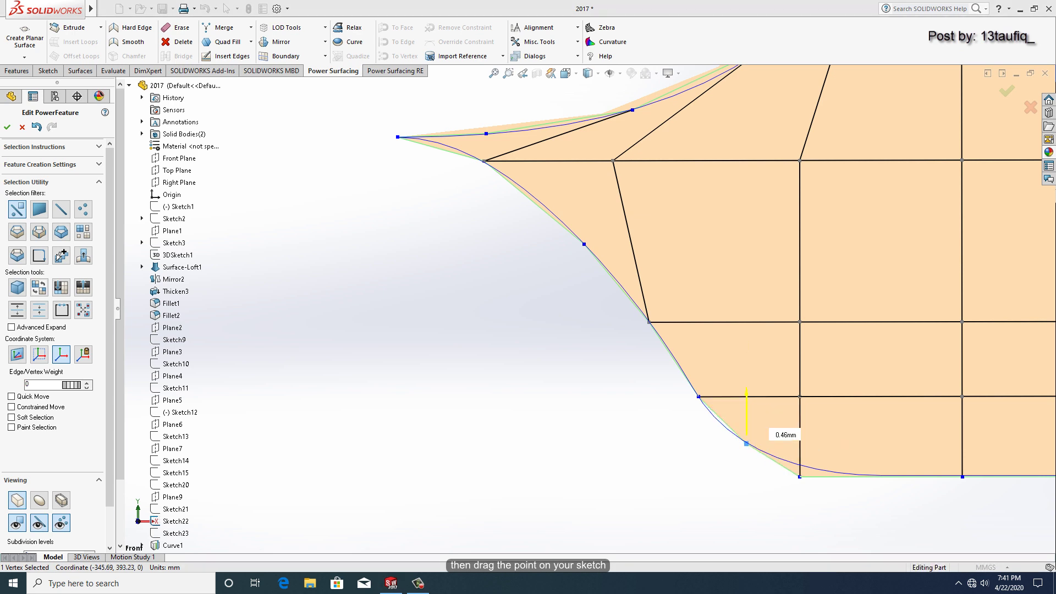
pyautogui.scroll(-3, 550, 275)
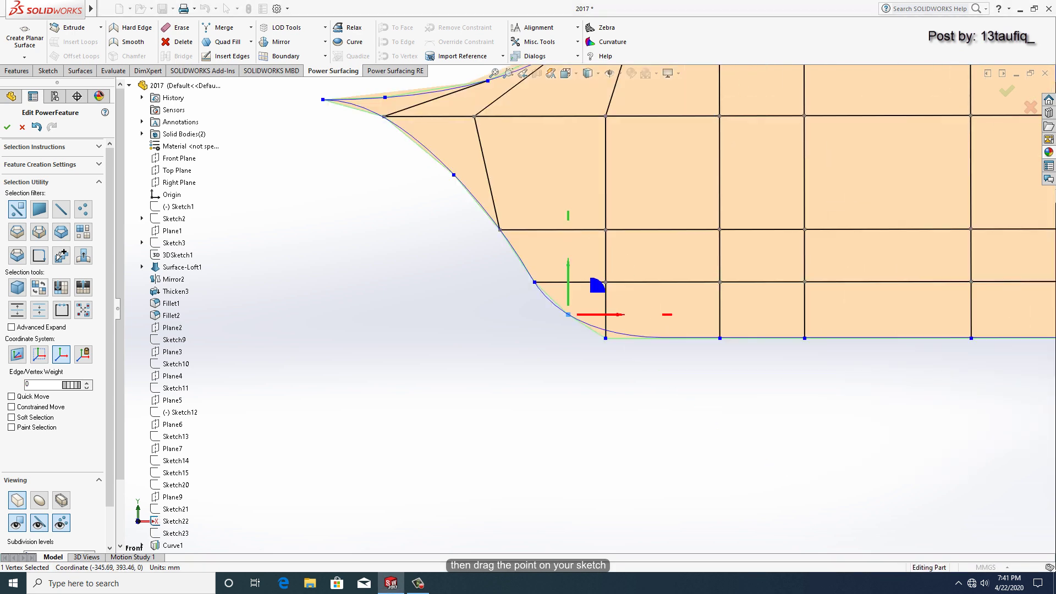
# Raise the side's bottom point about 4.45 mm onto the sketched curve
pyautogui.click(586, 327)
pyautogui.moveTo(586, 297); pyautogui.dragTo(585, 285)
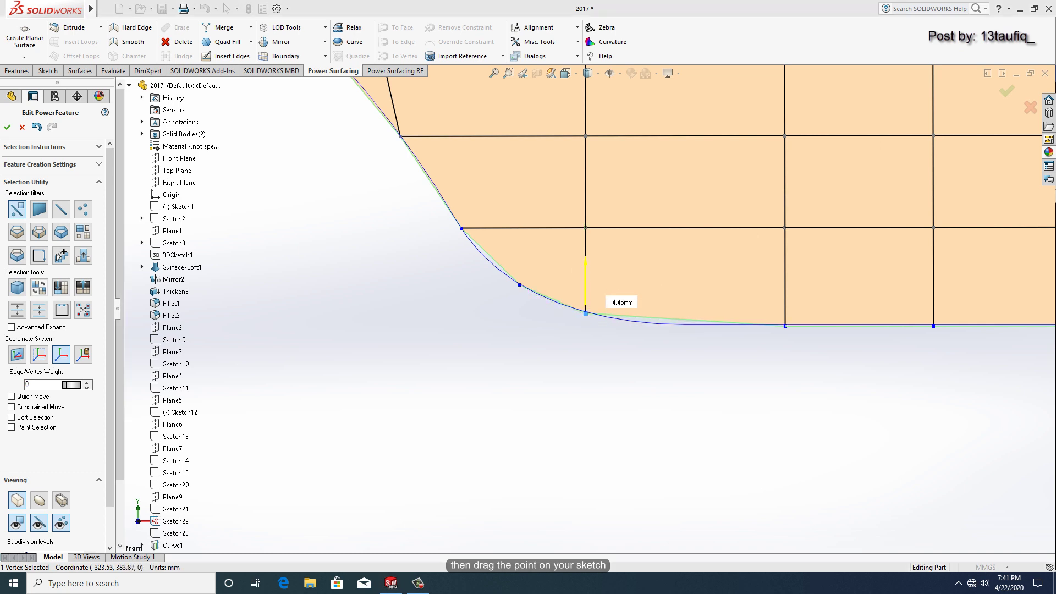
pyautogui.moveTo(586, 305); pyautogui.dragTo(586, 305)
pyautogui.scroll(5, 586, 308)
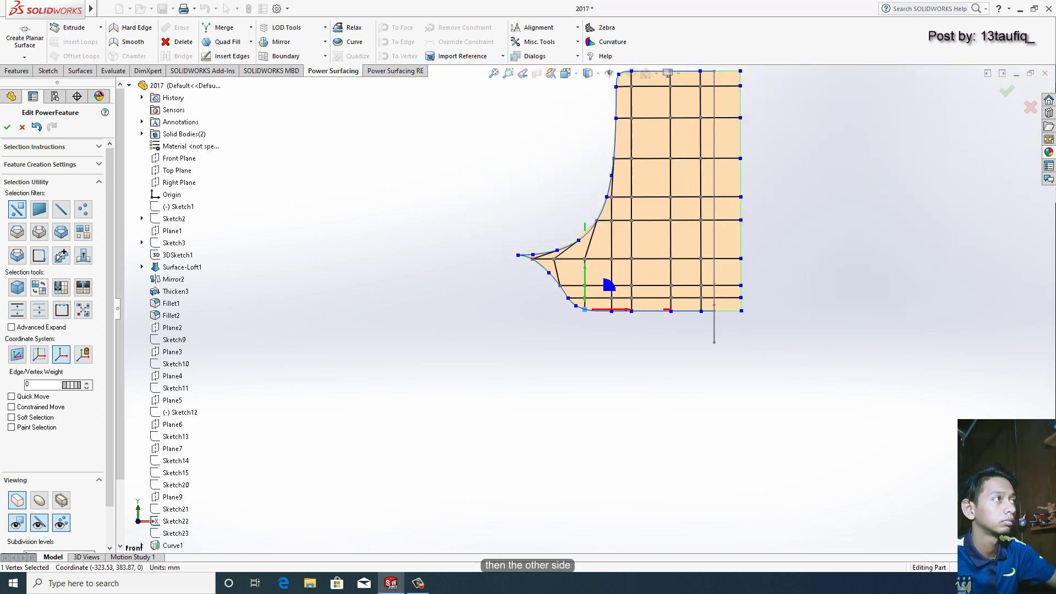
# In the Right view, pull the vertical edge's top vertex out to start a new strip
pyautogui.moveTo(714, 284); pyautogui.dragTo(708, 292, button='middle')
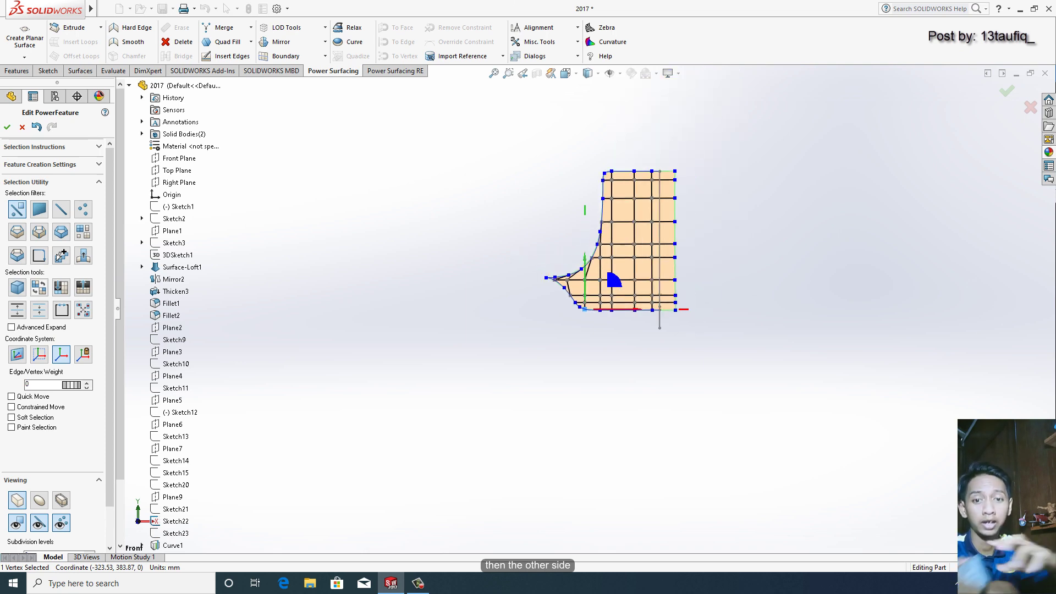
pyautogui.press('space')
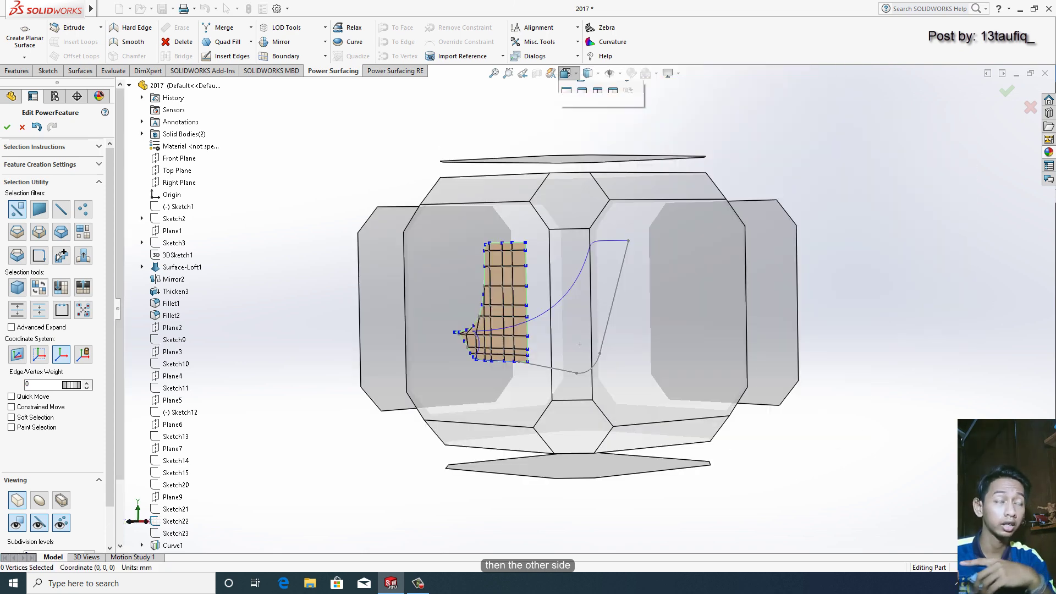
pyautogui.click(713, 315)
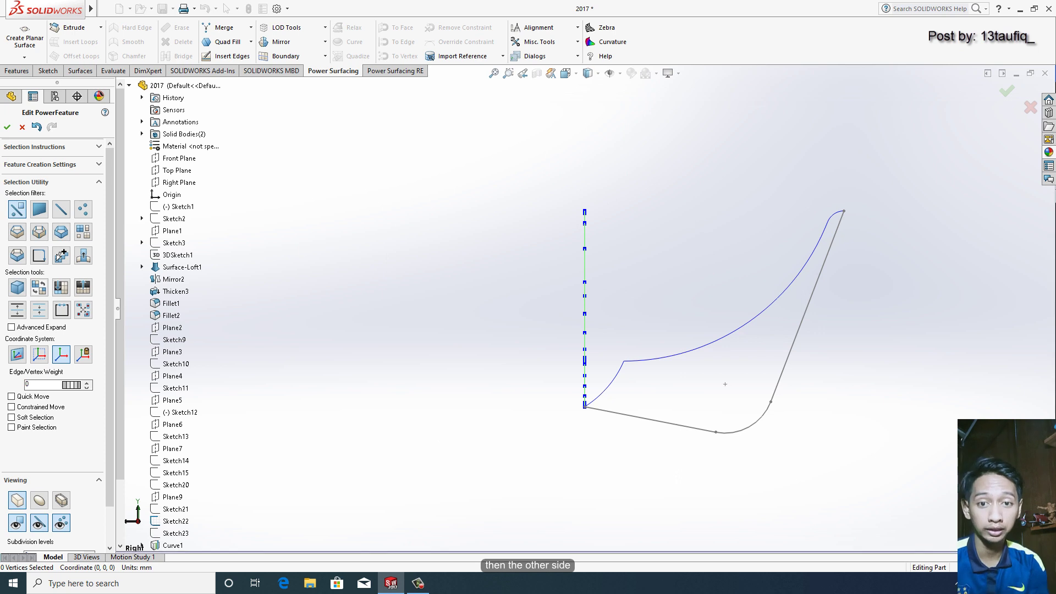
pyautogui.click(584, 210)
pyautogui.moveTo(550, 211)
pyautogui.mouseDown()
pyautogui.moveTo(730, 213)
pyautogui.moveTo(777, 232)
pyautogui.moveTo(763, 258)
pyautogui.mouseUp()
pyautogui.scroll(4, 732, 220)
pyautogui.scroll(3, 770, 198)
pyautogui.scroll(-3, 440, 357)
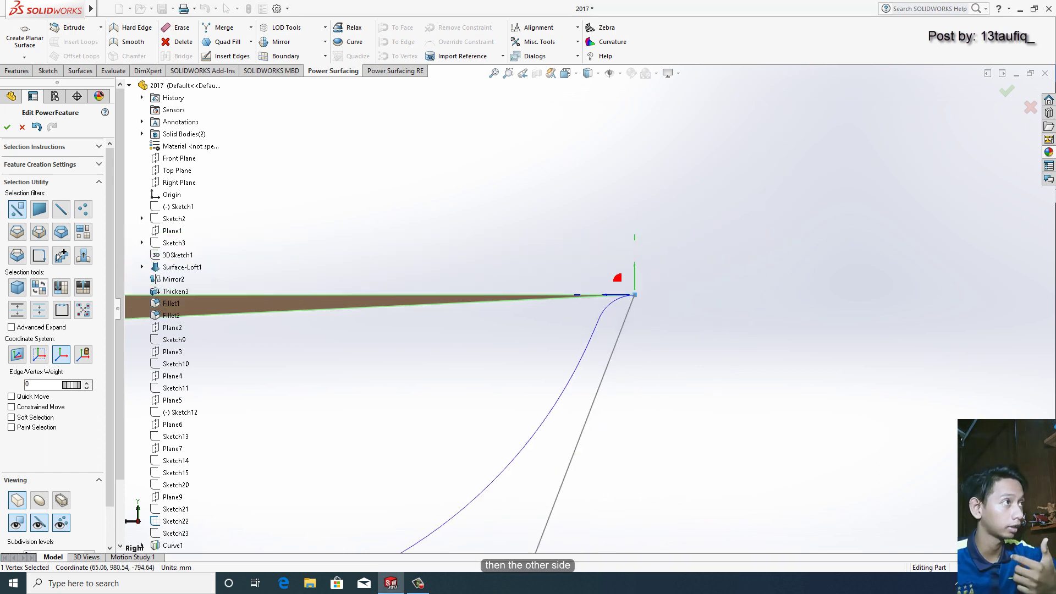
# Stretch the next two bands' lower vertices toward the slanted sketch line
pyautogui.click(229, 317)
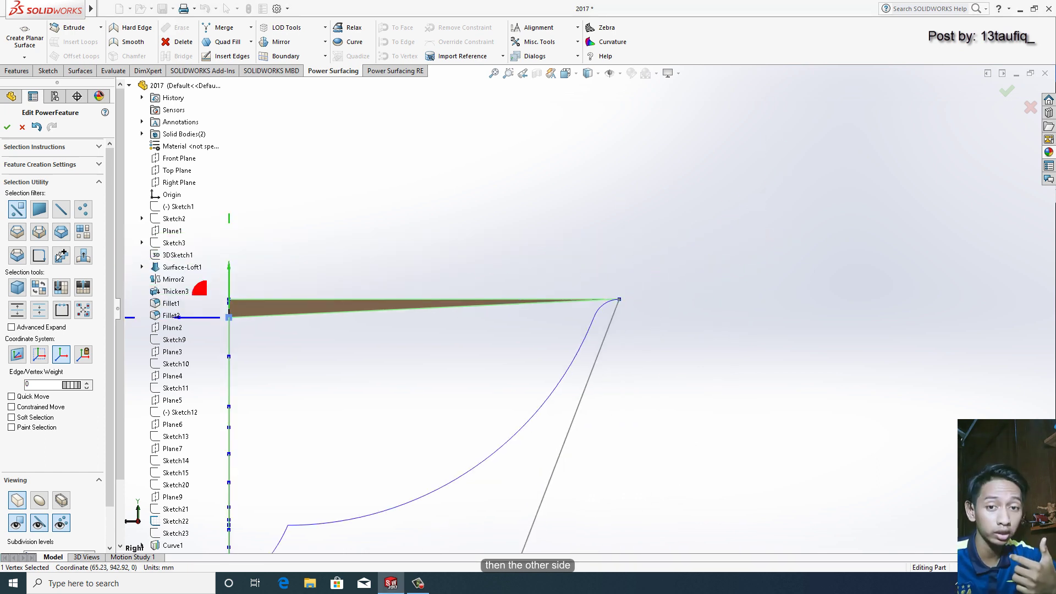
pyautogui.moveTo(229, 317); pyautogui.dragTo(611, 317)
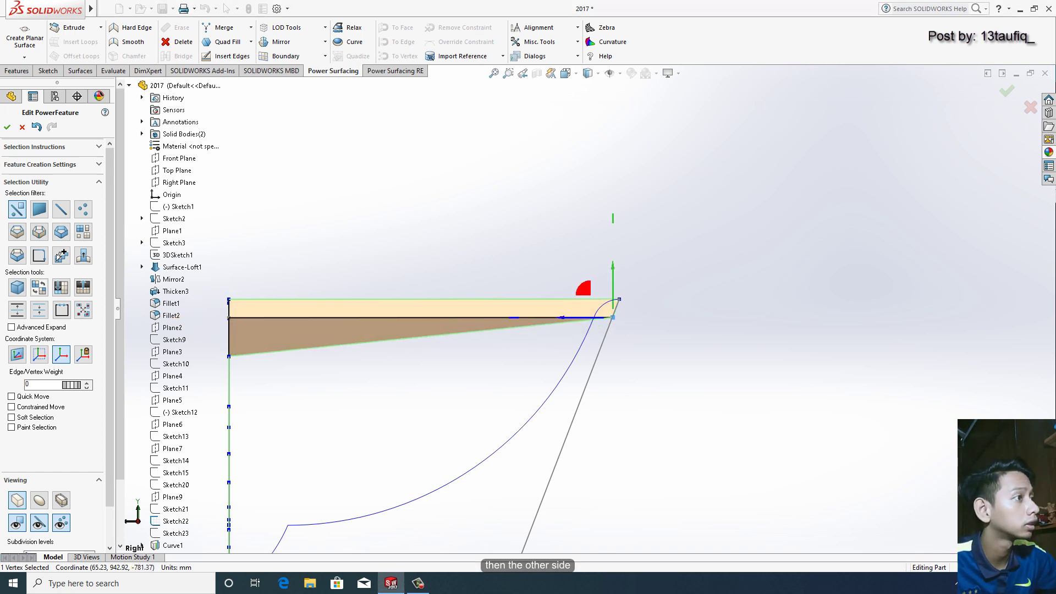
pyautogui.click(229, 356)
pyautogui.moveTo(229, 356); pyautogui.dragTo(597, 357)
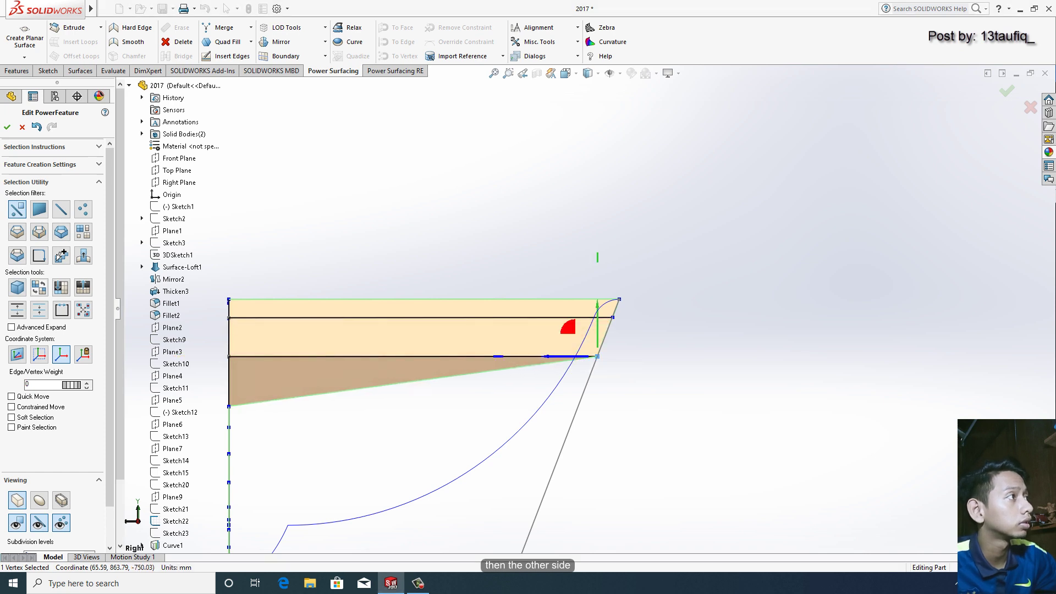
pyautogui.scroll(3, 584, 308)
# Extend three more bands from the left vertices out to the slanted line
pyautogui.click(379, 365)
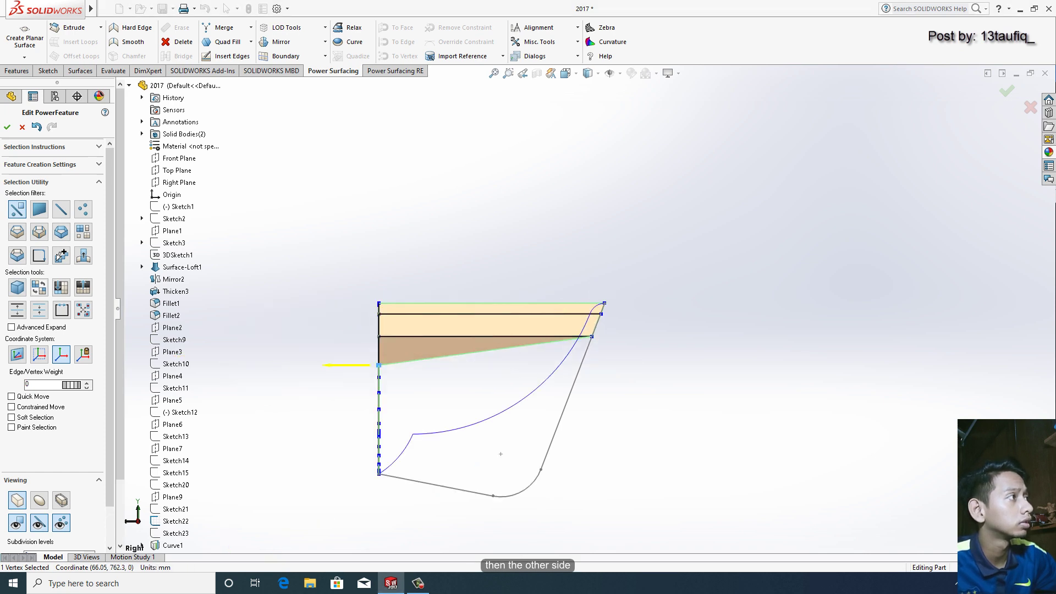
pyautogui.moveTo(347, 365); pyautogui.dragTo(548, 365)
pyautogui.click(379, 393)
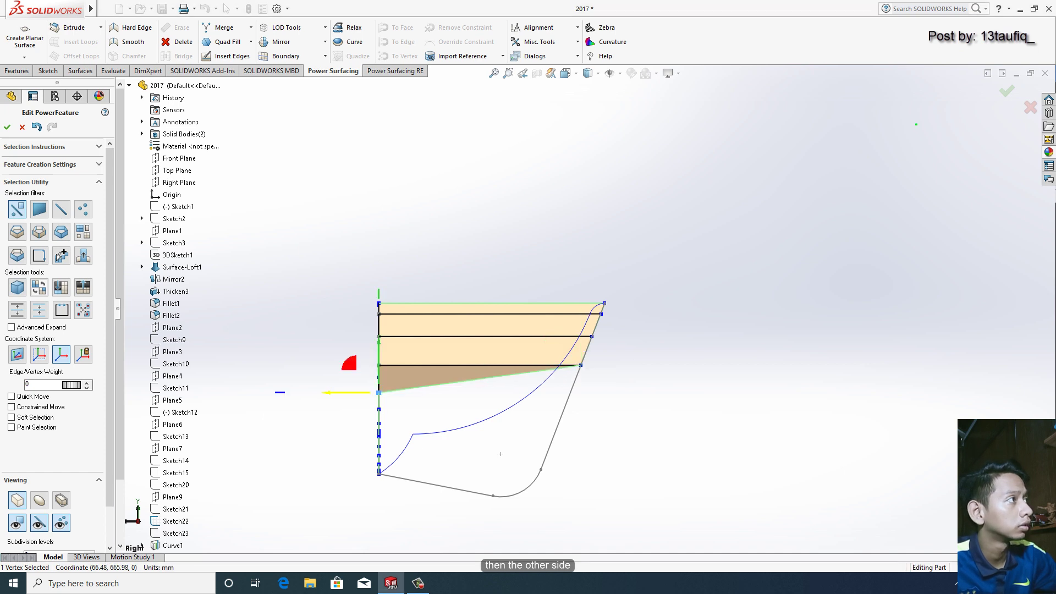
pyautogui.moveTo(347, 393); pyautogui.dragTo(538, 393)
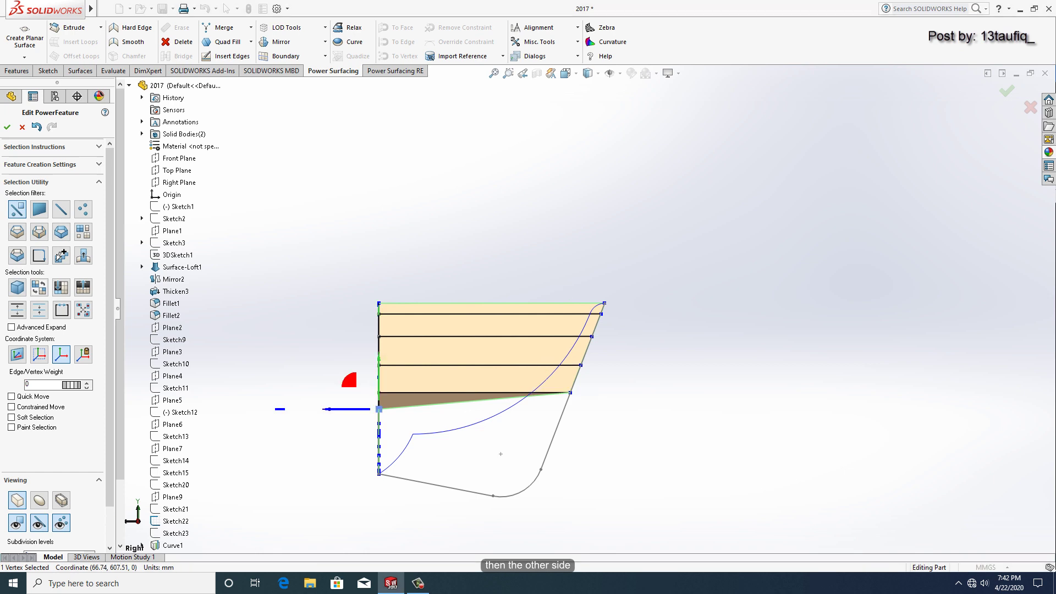
pyautogui.click(379, 409)
pyautogui.moveTo(335, 409); pyautogui.dragTo(513, 410)
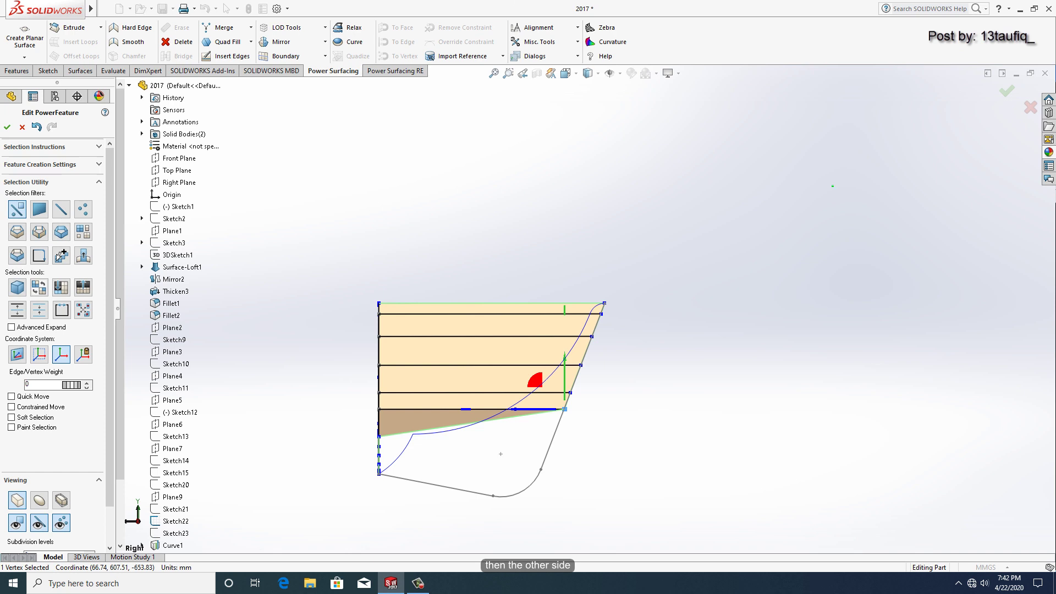
# Stretch the last two bands, including the bottom band, out to the sketch line
pyautogui.click(379, 437)
pyautogui.moveTo(347, 436)
pyautogui.mouseDown()
pyautogui.moveTo(497, 437)
pyautogui.moveTo(500, 454)
pyautogui.mouseUp()
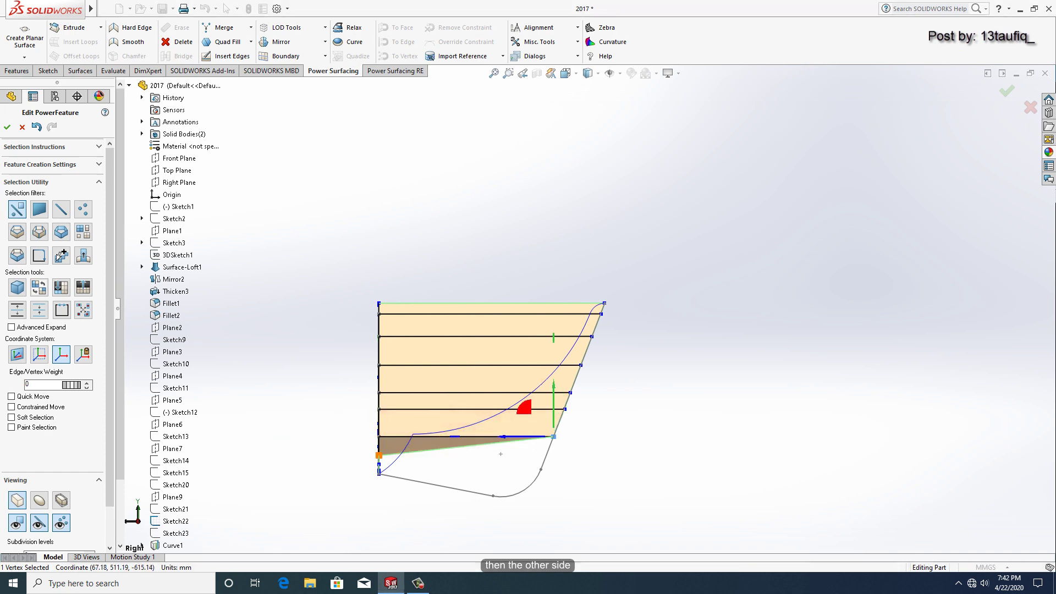
pyautogui.click(379, 455)
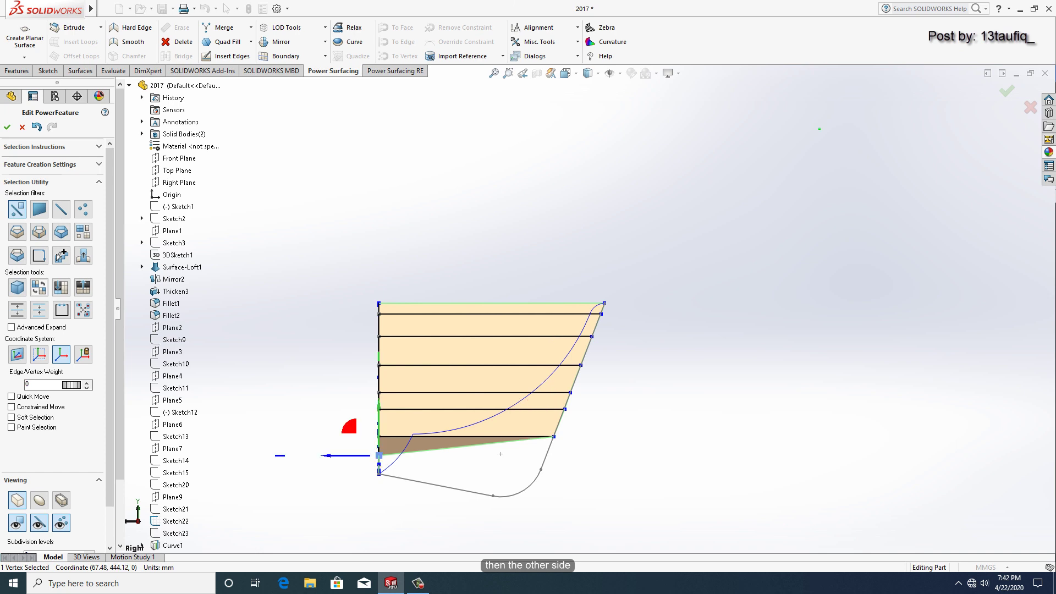
pyautogui.moveTo(347, 455); pyautogui.dragTo(499, 455)
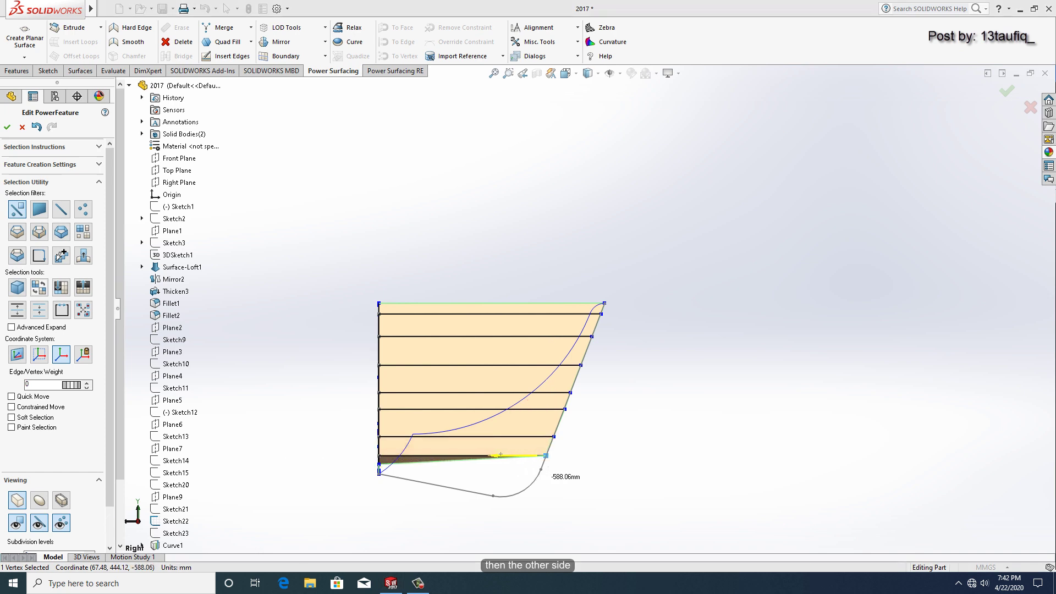
pyautogui.moveTo(501, 454); pyautogui.dragTo(501, 454)
# Push the bottom band's edge further out onto the sketch line and inspect the side
pyautogui.click(378, 464)
pyautogui.scroll(-2, 363, 479)
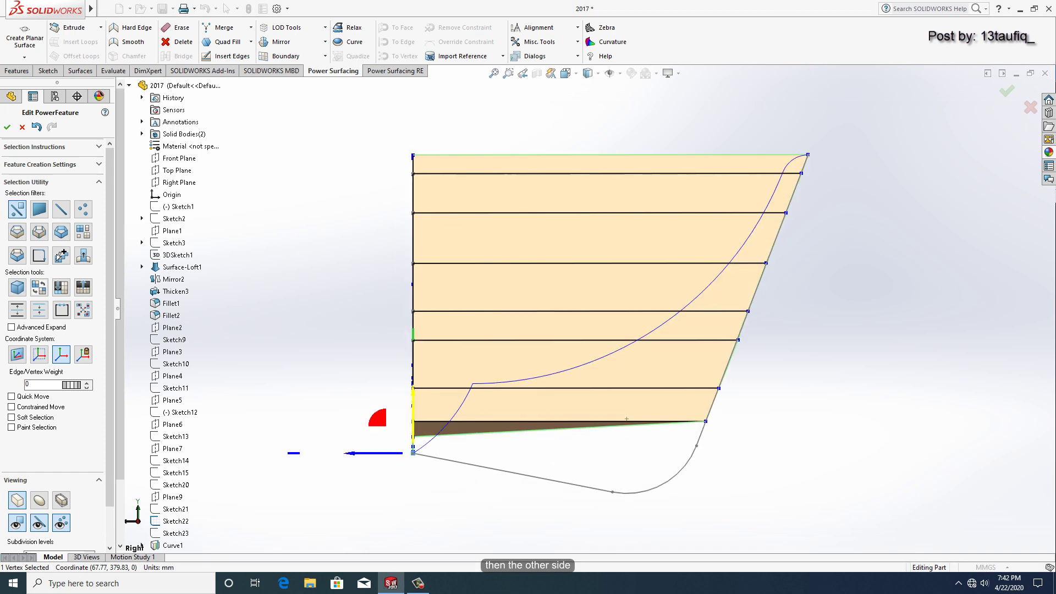
pyautogui.scroll(-4, 363, 478)
pyautogui.press('Escape')
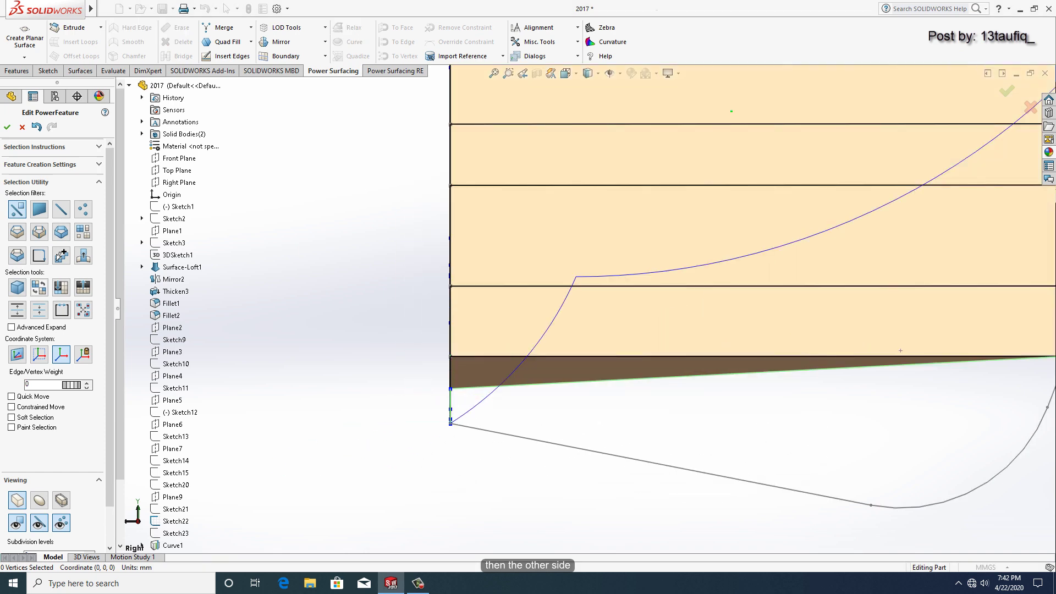
pyautogui.click(450, 389)
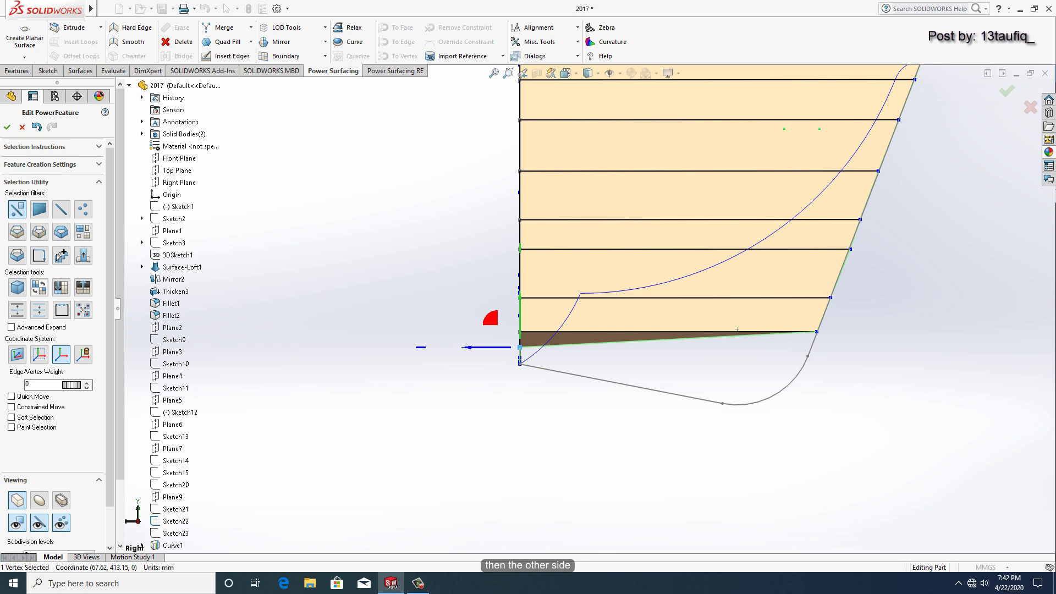
pyautogui.moveTo(484, 347); pyautogui.dragTo(806, 347)
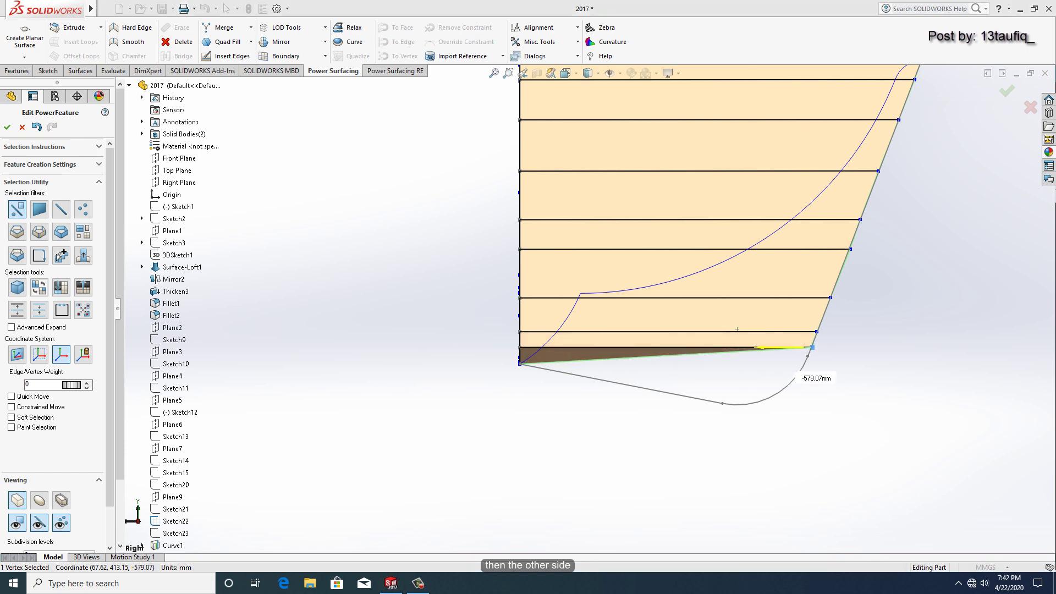
pyautogui.moveTo(812, 347); pyautogui.dragTo(811, 347)
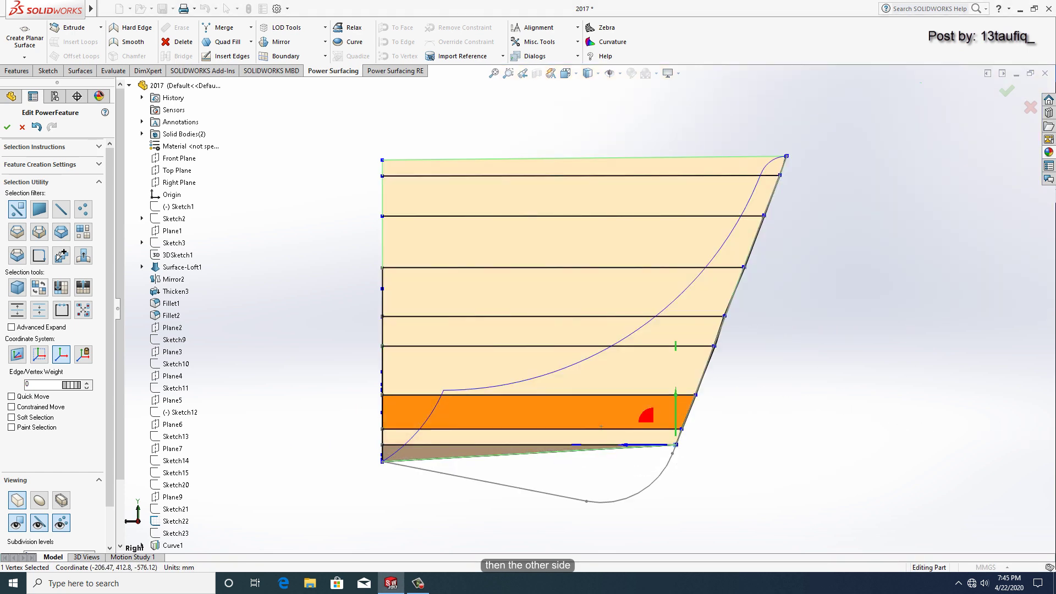
pyautogui.moveTo(601, 426); pyautogui.dragTo(687, 385, button='middle')
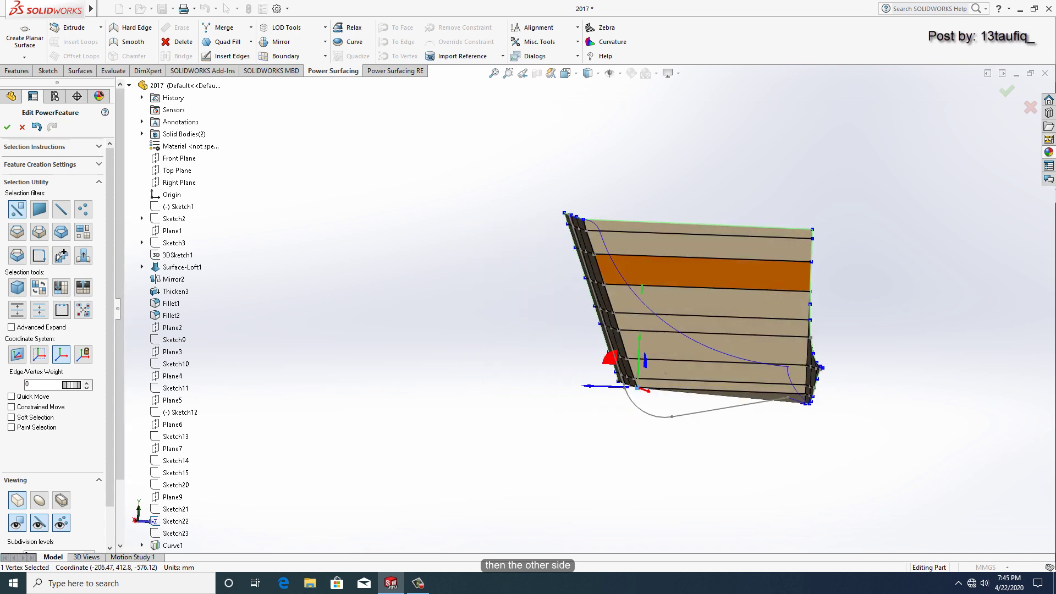
# In the Left view, move the top corner vertex down the side
pyautogui.hotkey('ctrl', '3')
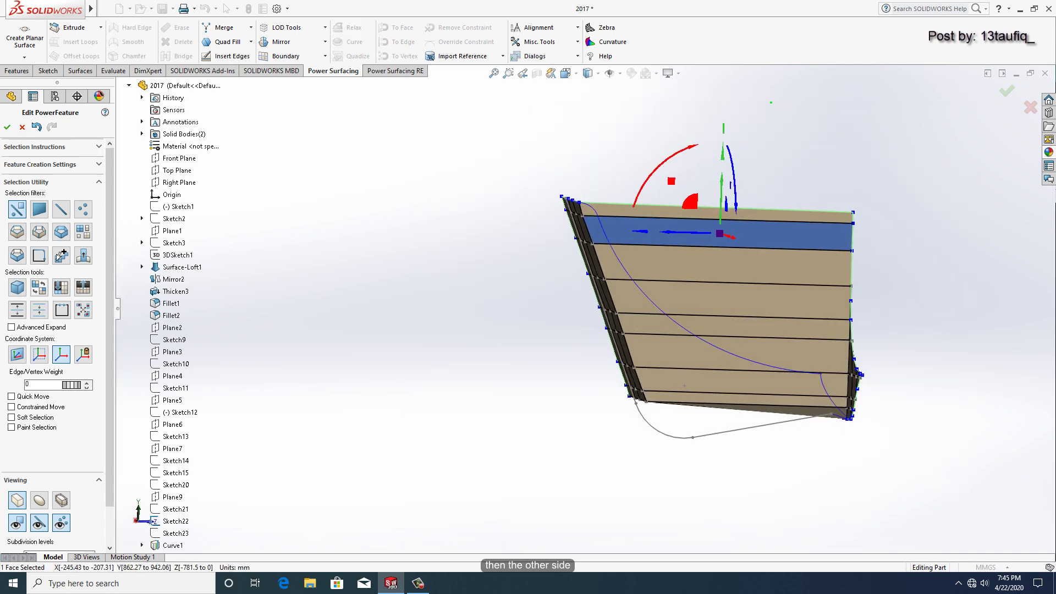
pyautogui.click(787, 160)
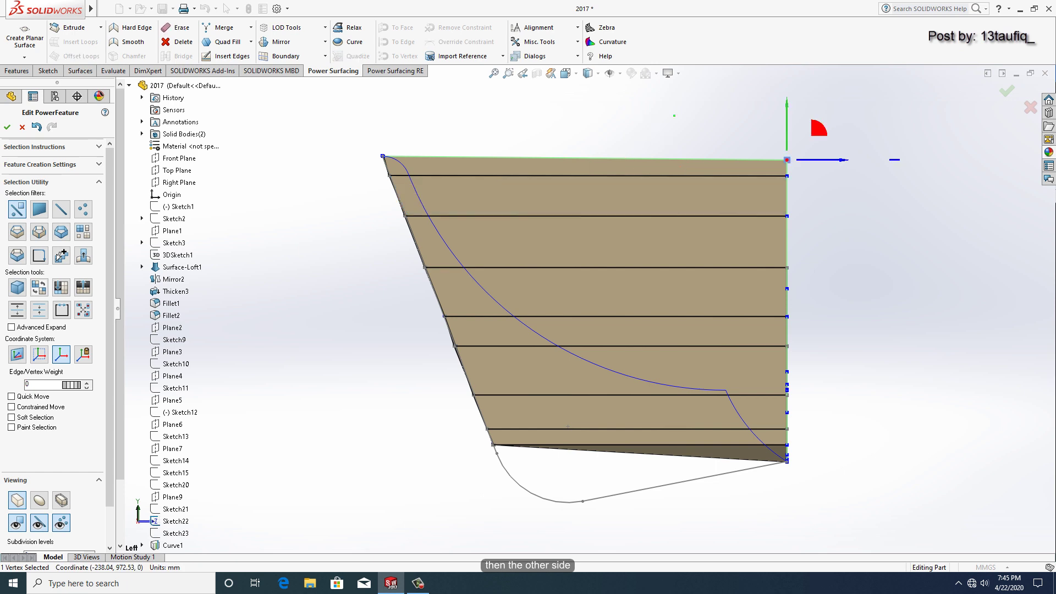
pyautogui.moveTo(825, 159); pyautogui.dragTo(508, 169)
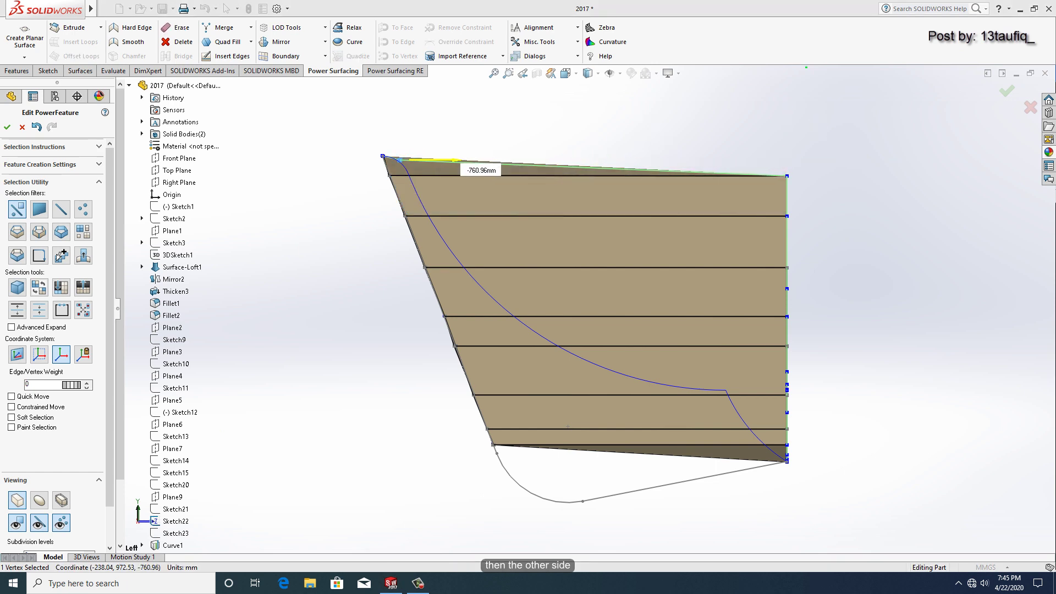
pyautogui.moveTo(456, 161); pyautogui.dragTo(472, 176)
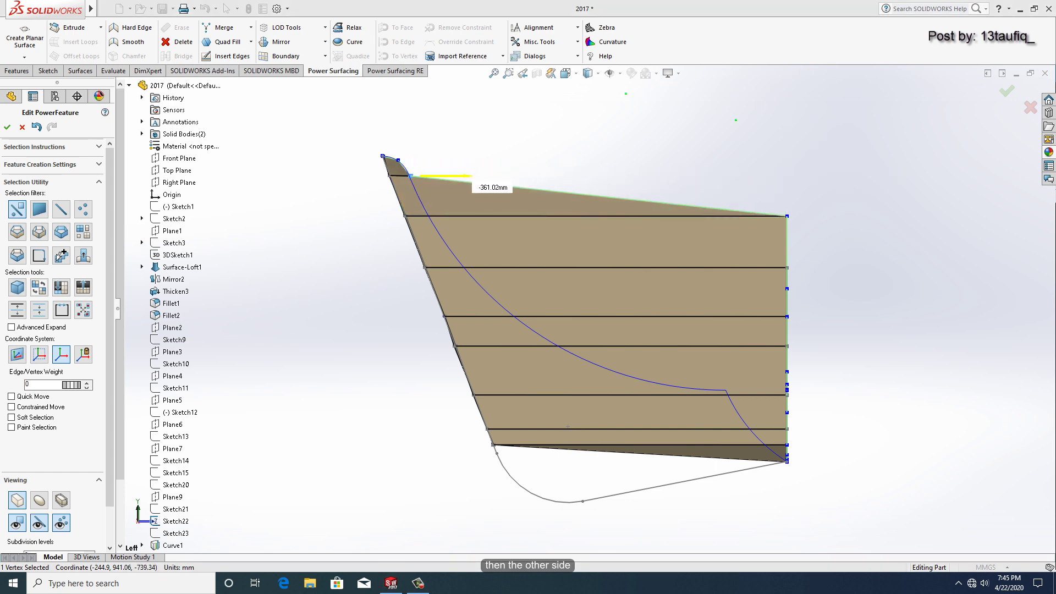
# Pull the top two right-hand vertices inward to slope the upper edge
pyautogui.click(787, 216)
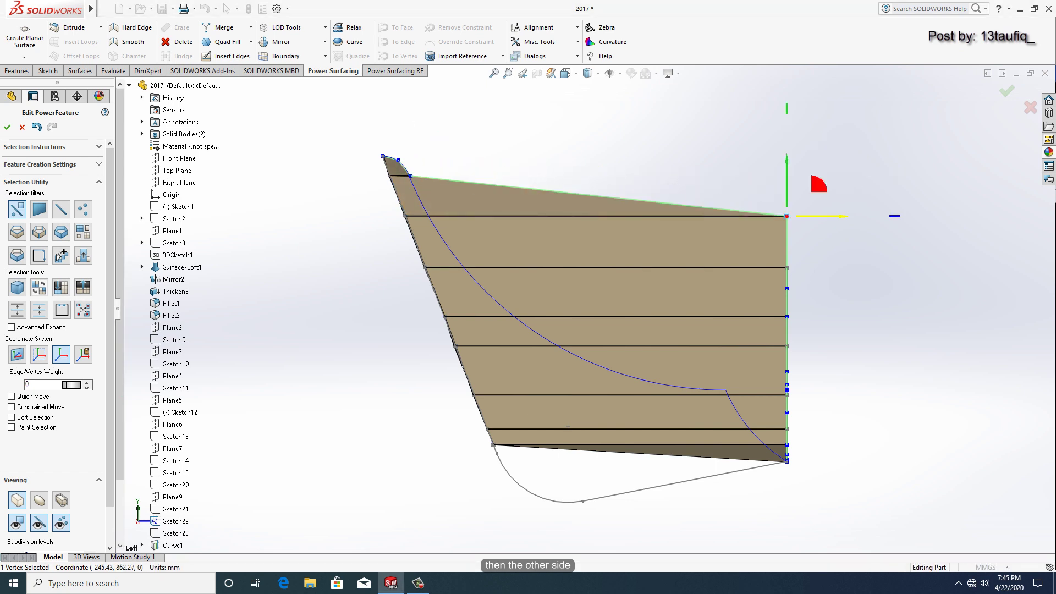
pyautogui.moveTo(825, 215); pyautogui.dragTo(488, 216)
pyautogui.click(787, 268)
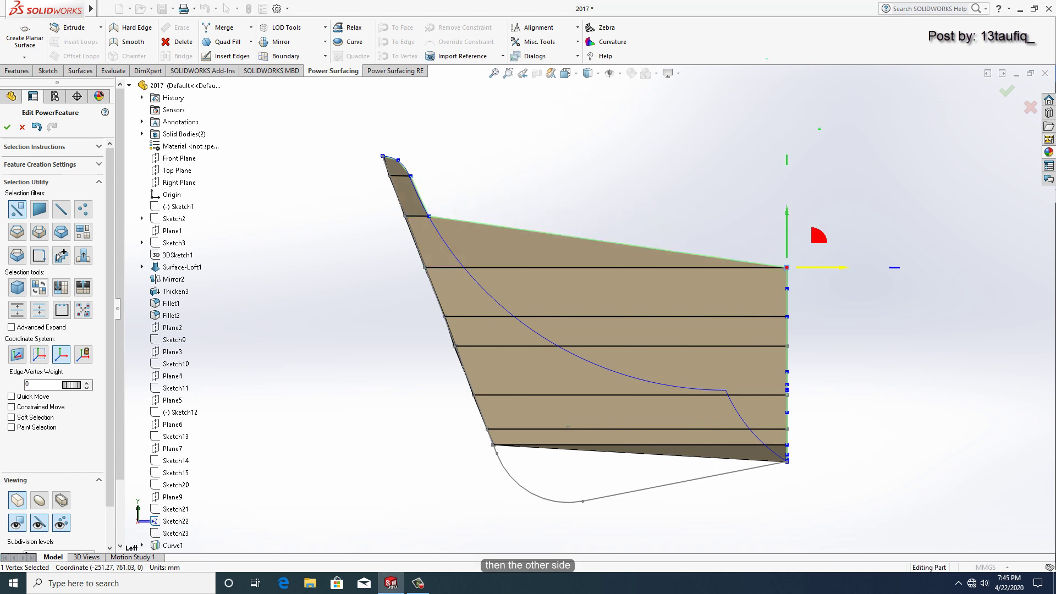
pyautogui.moveTo(825, 268); pyautogui.dragTo(525, 268)
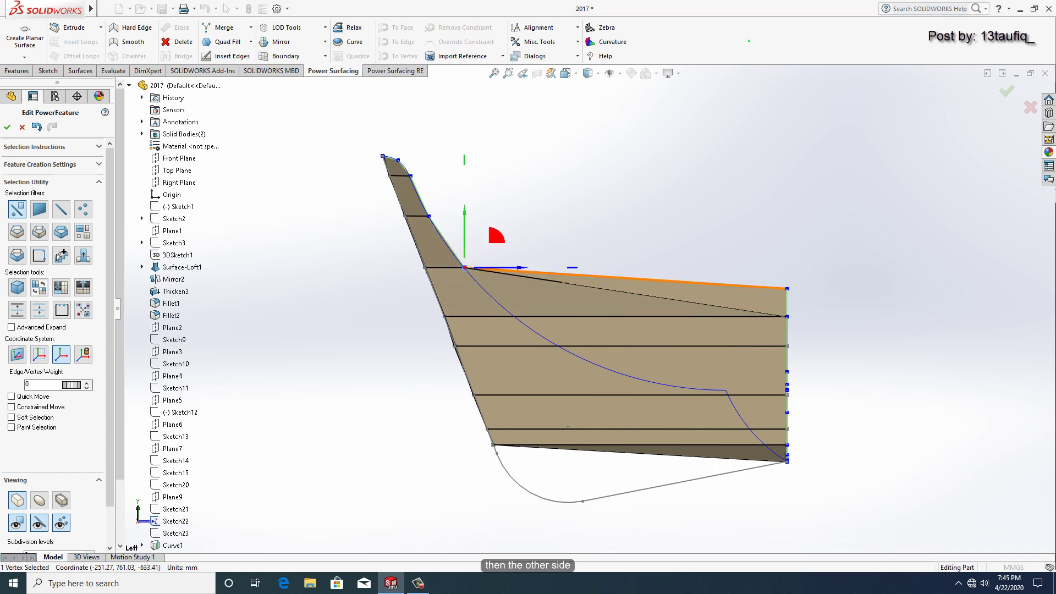
# Pull the next right-edge corner points left onto the guide curve
pyautogui.click(787, 288)
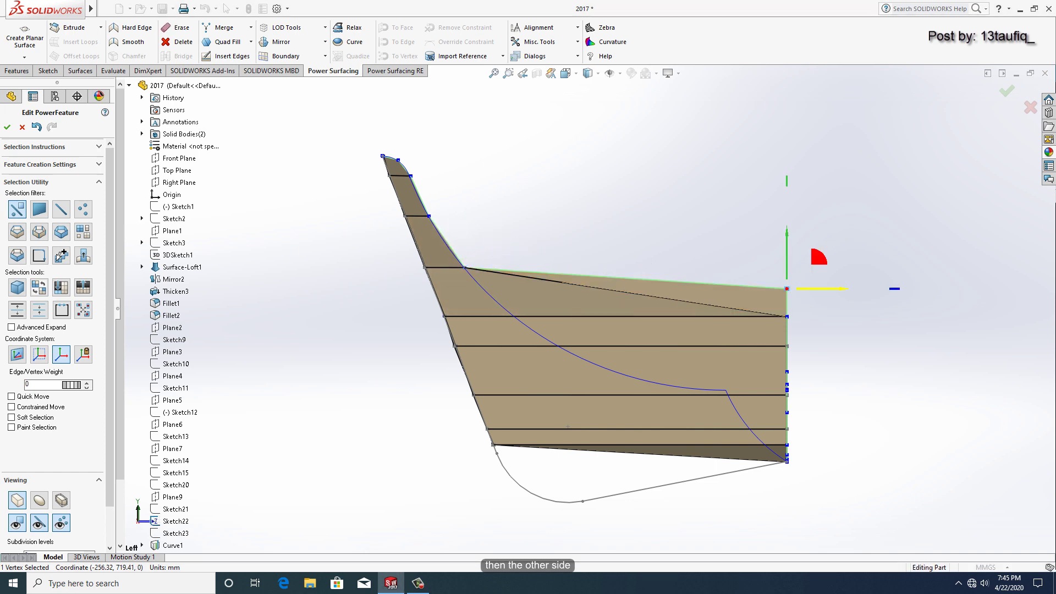
pyautogui.moveTo(825, 289); pyautogui.dragTo(542, 289)
pyautogui.click(787, 317)
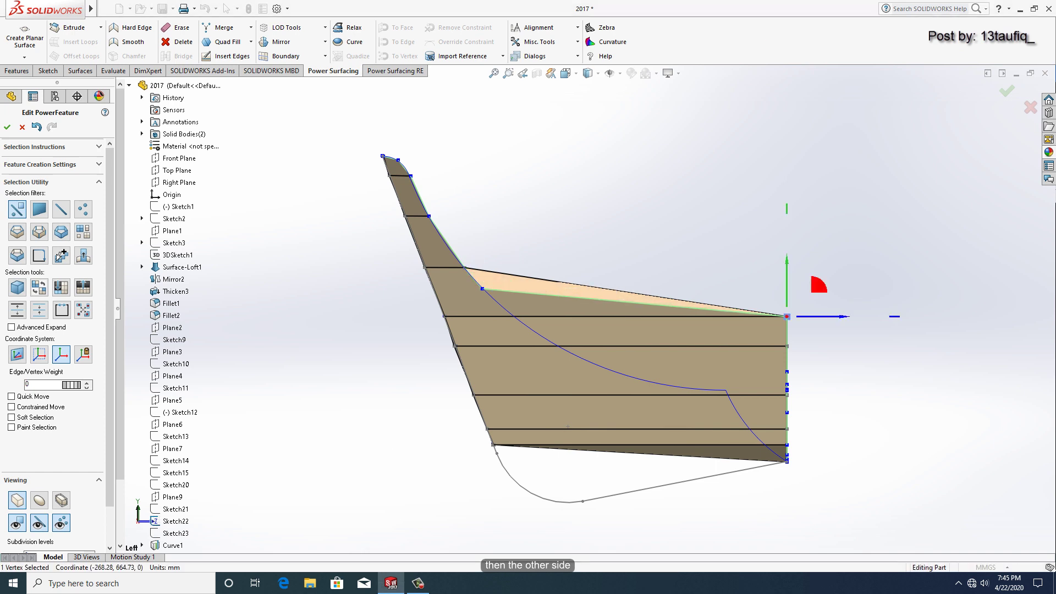
pyautogui.moveTo(825, 316); pyautogui.dragTo(576, 317)
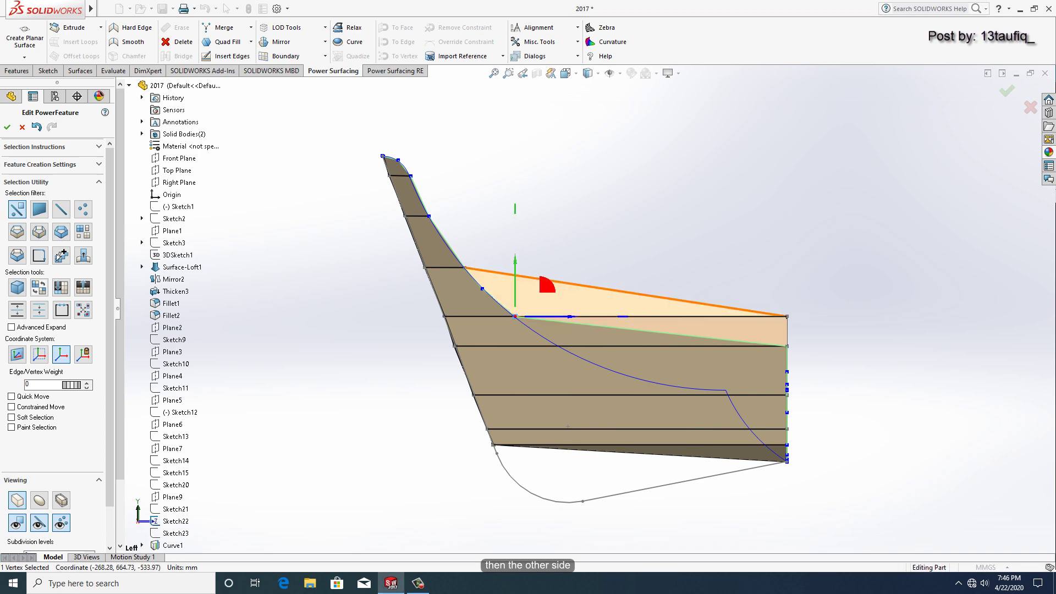
pyautogui.click(787, 317)
pyautogui.moveTo(847, 316); pyautogui.dragTo(640, 332)
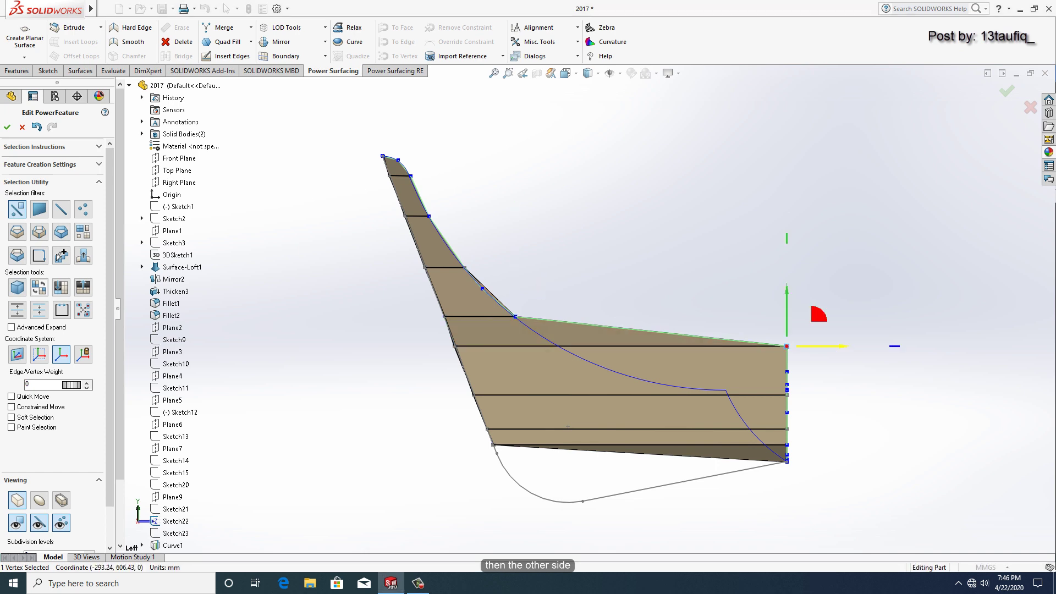
pyautogui.moveTo(847, 346); pyautogui.dragTo(619, 346)
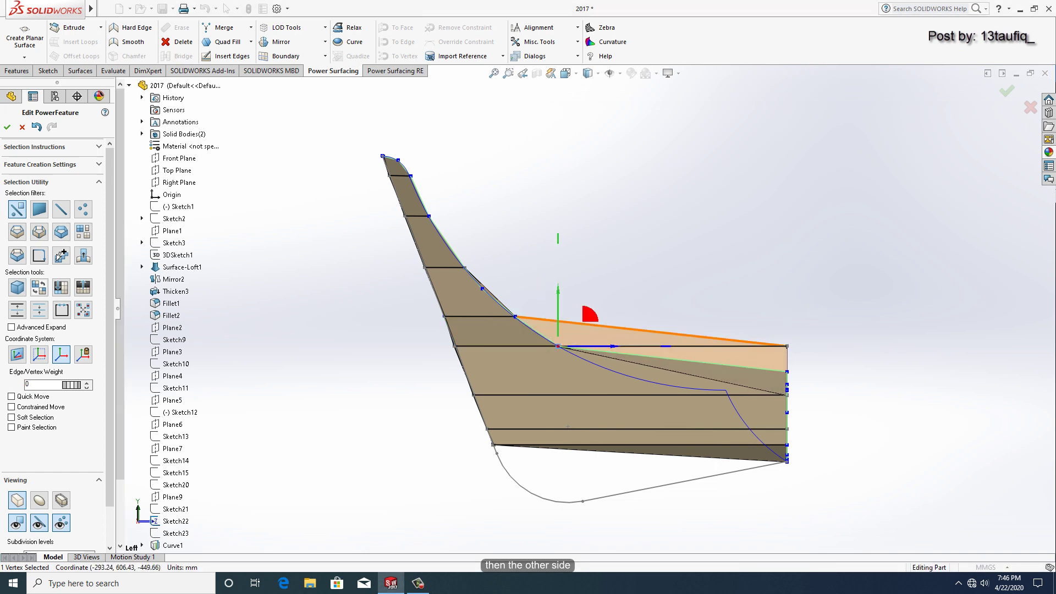
pyautogui.moveTo(847, 346); pyautogui.dragTo(618, 346)
pyautogui.click(786, 371)
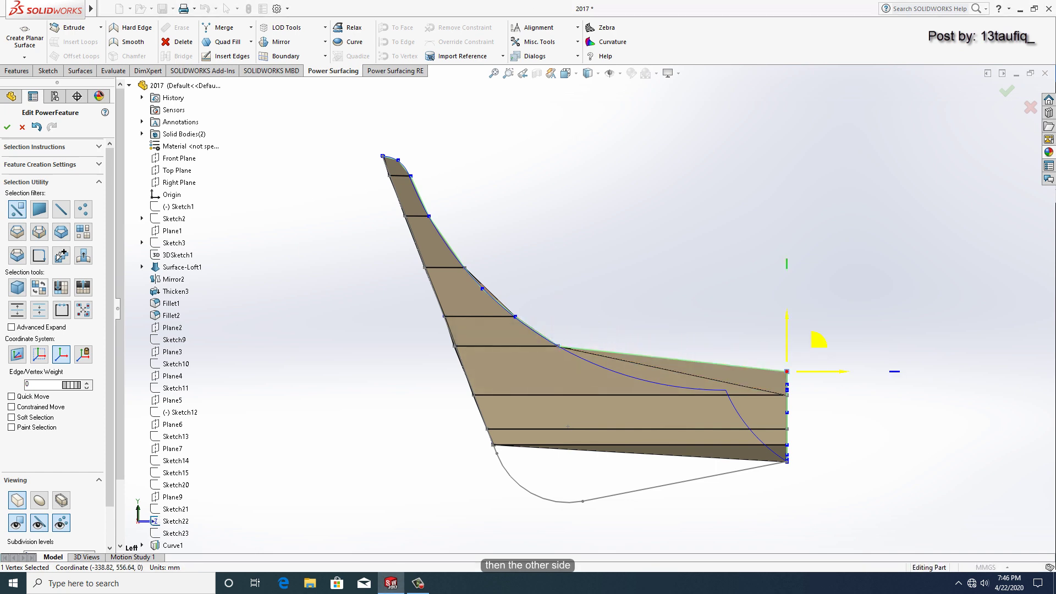
# Pull the upper right-edge points of the side surface left onto the blue curve
pyautogui.scroll(2, 585, 308)
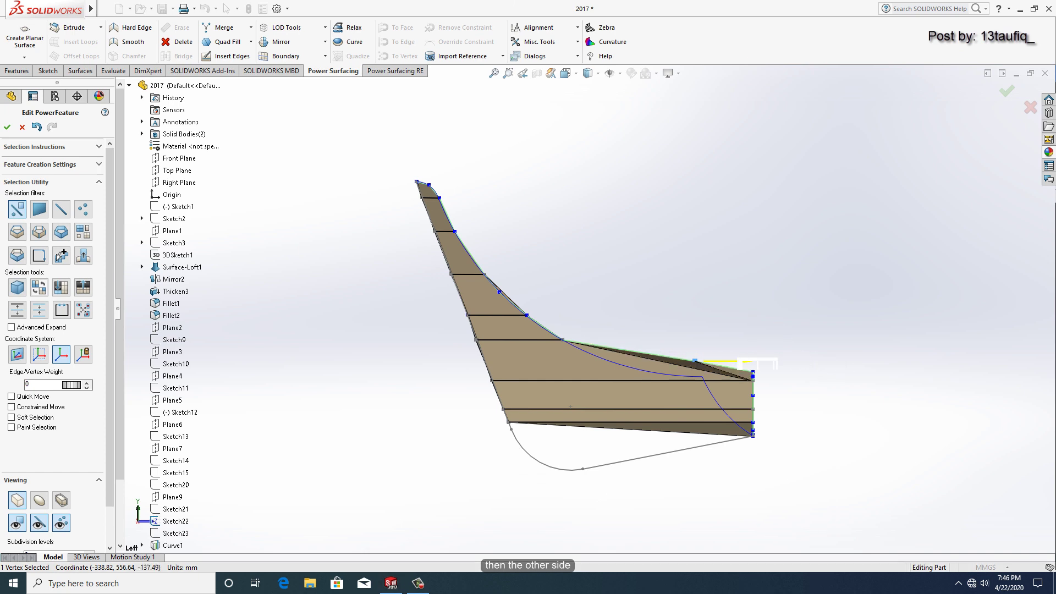
pyautogui.moveTo(792, 361); pyautogui.dragTo(646, 361)
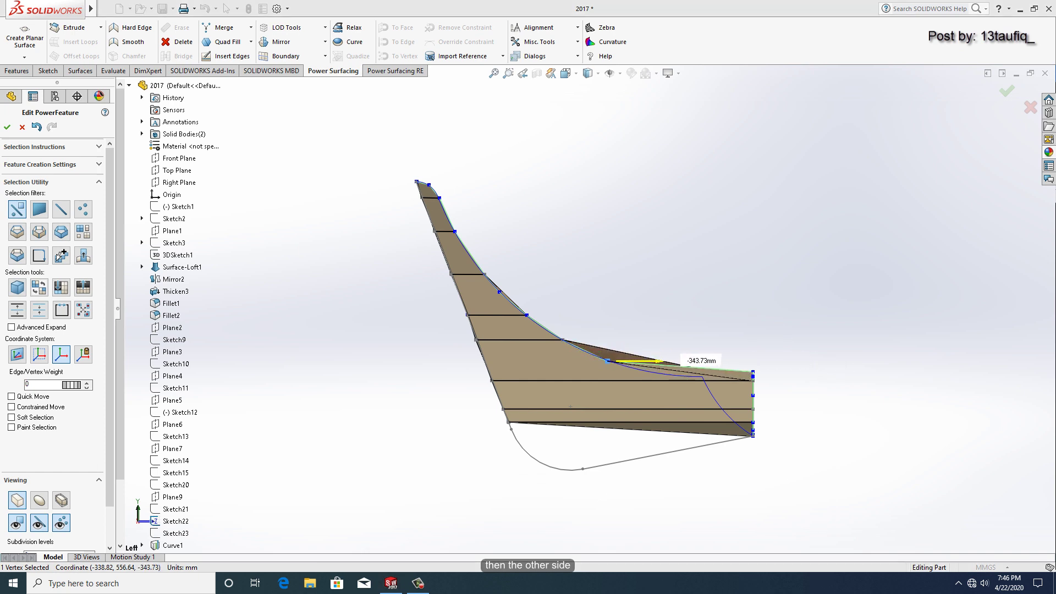
pyautogui.scroll(-3, 685, 368)
pyautogui.scroll(-2, 684, 369)
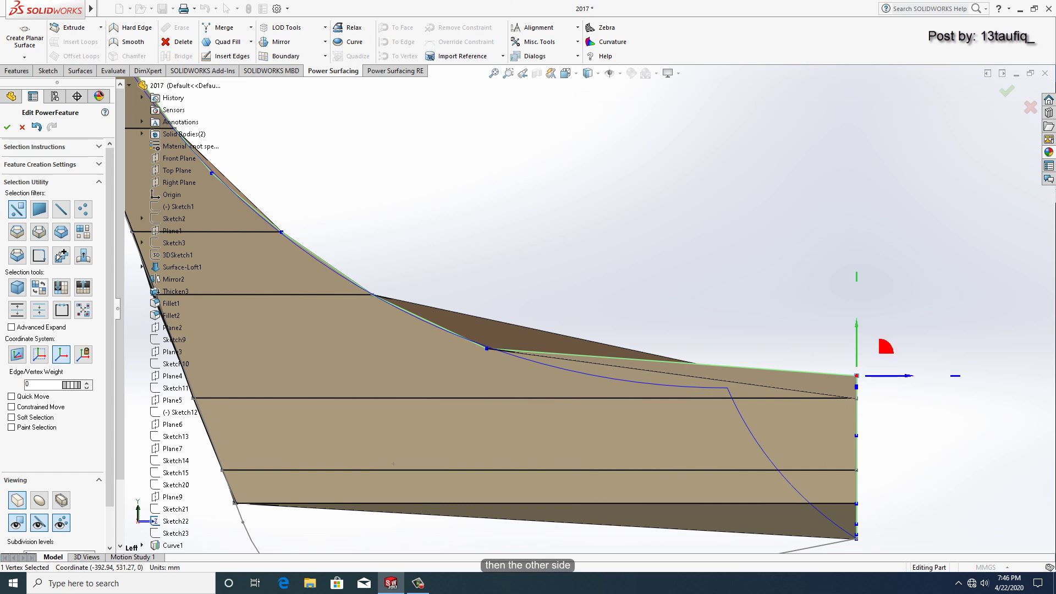
pyautogui.moveTo(902, 376); pyautogui.dragTo(650, 376)
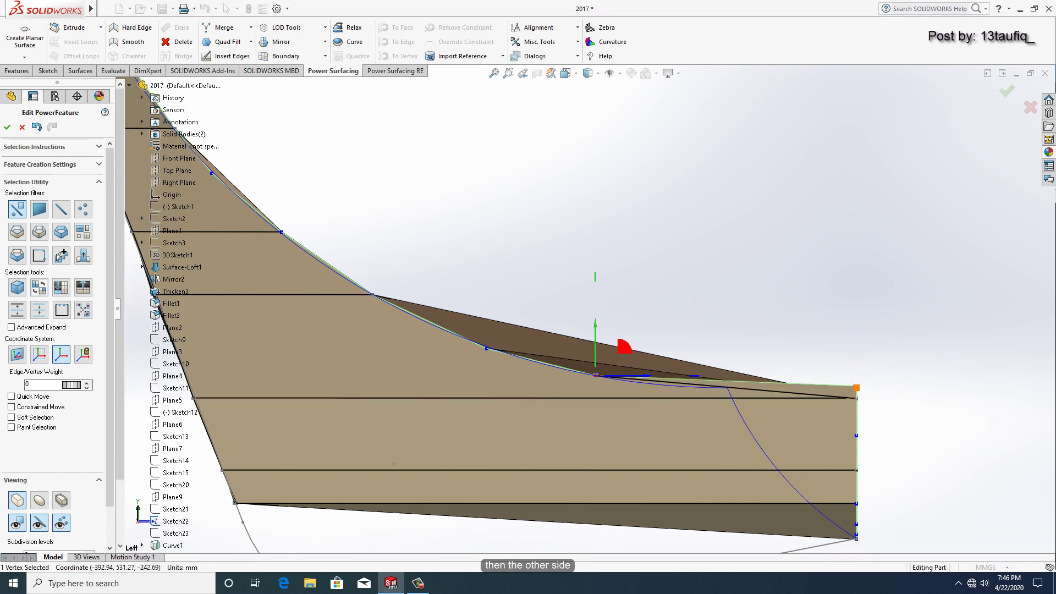
pyautogui.click(856, 388)
pyautogui.moveTo(888, 388); pyautogui.dragTo(759, 387)
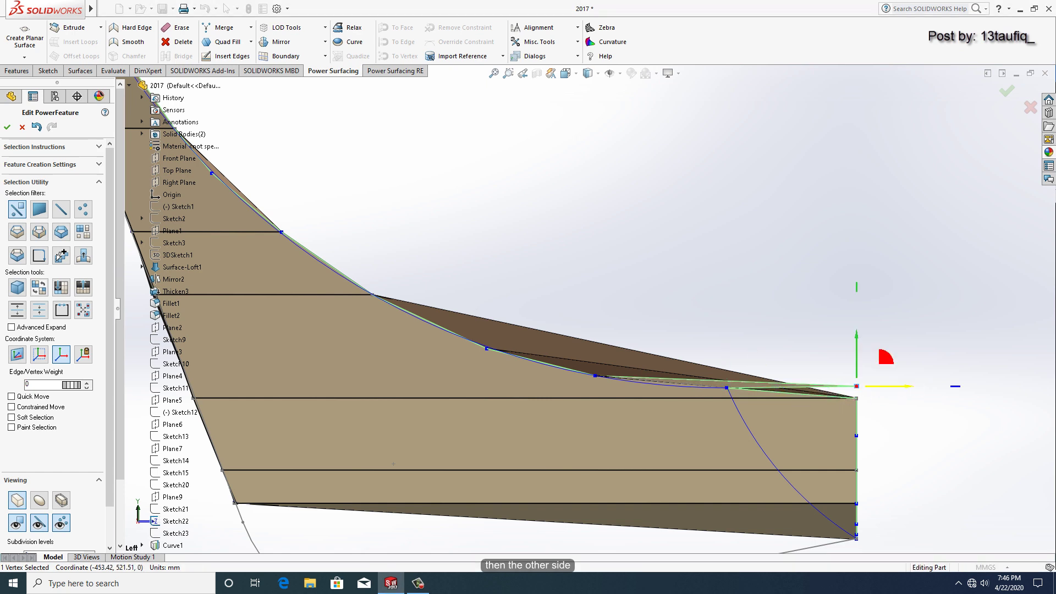
pyautogui.moveTo(778, 388); pyautogui.dragTo(744, 386)
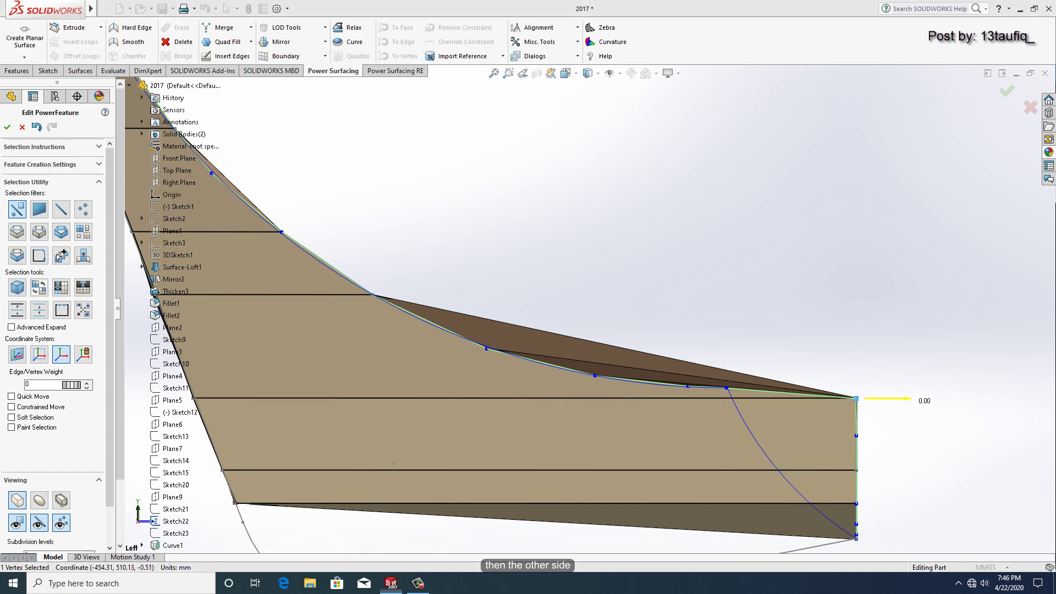
pyautogui.moveTo(902, 398); pyautogui.dragTo(787, 398)
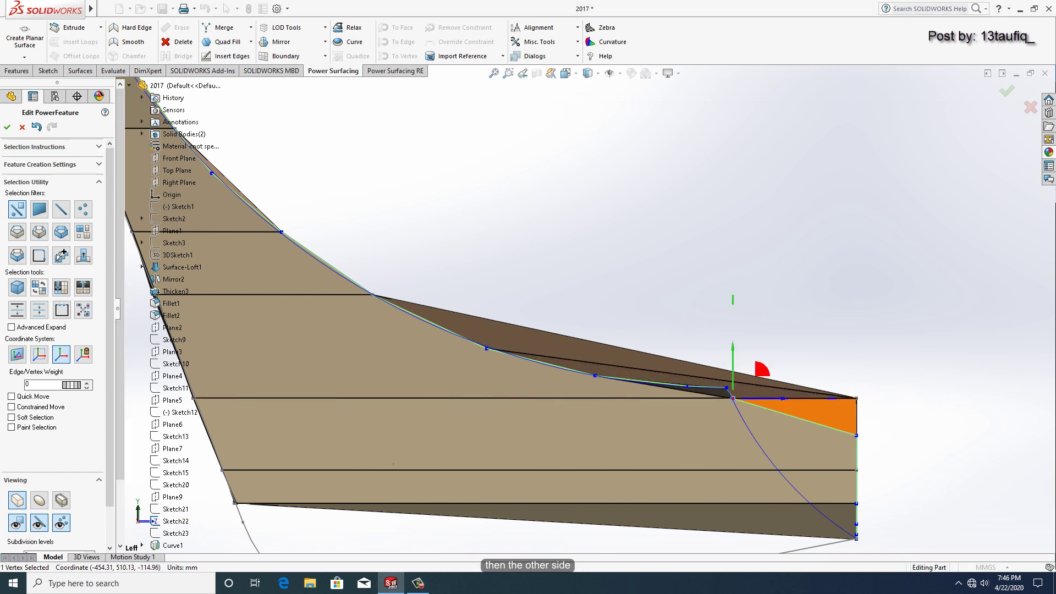
# Pull the lower right-edge points left onto the curve down to the bottom corner
pyautogui.click(856, 435)
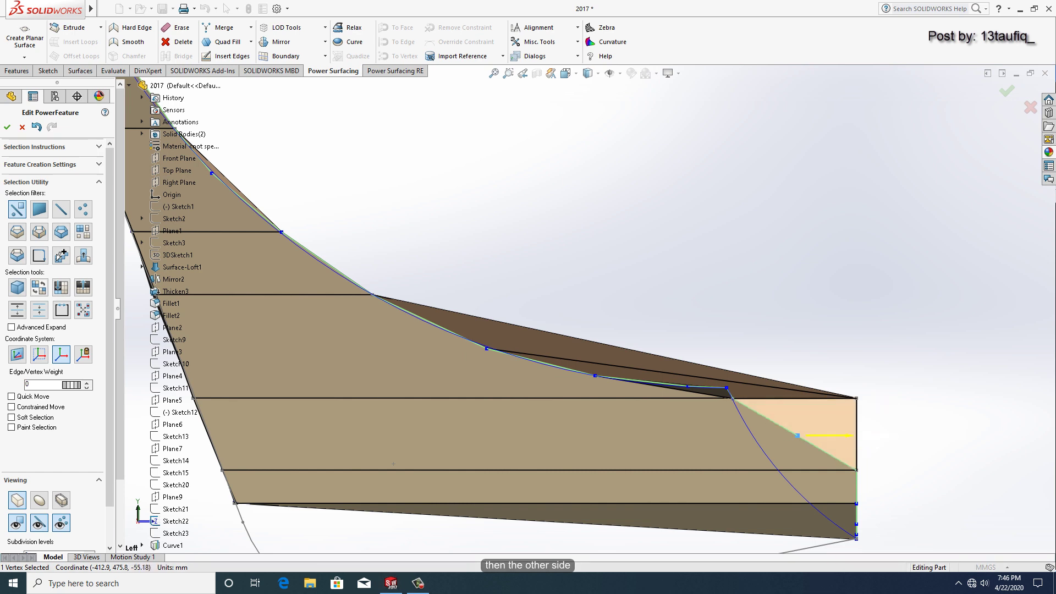
pyautogui.moveTo(902, 435); pyautogui.dragTo(804, 435)
pyautogui.click(857, 470)
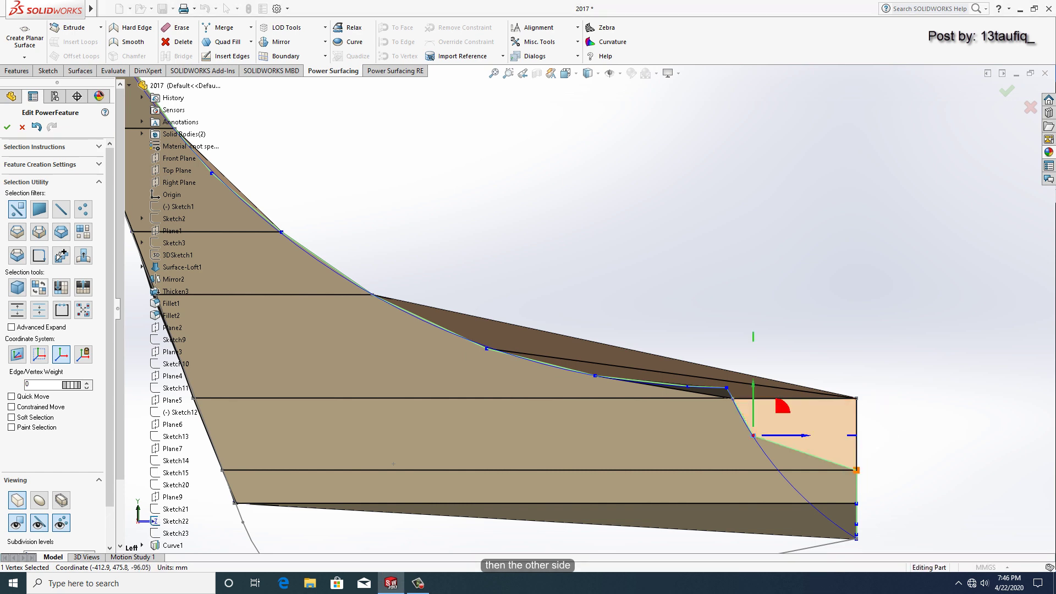
pyautogui.moveTo(902, 470); pyautogui.dragTo(828, 470)
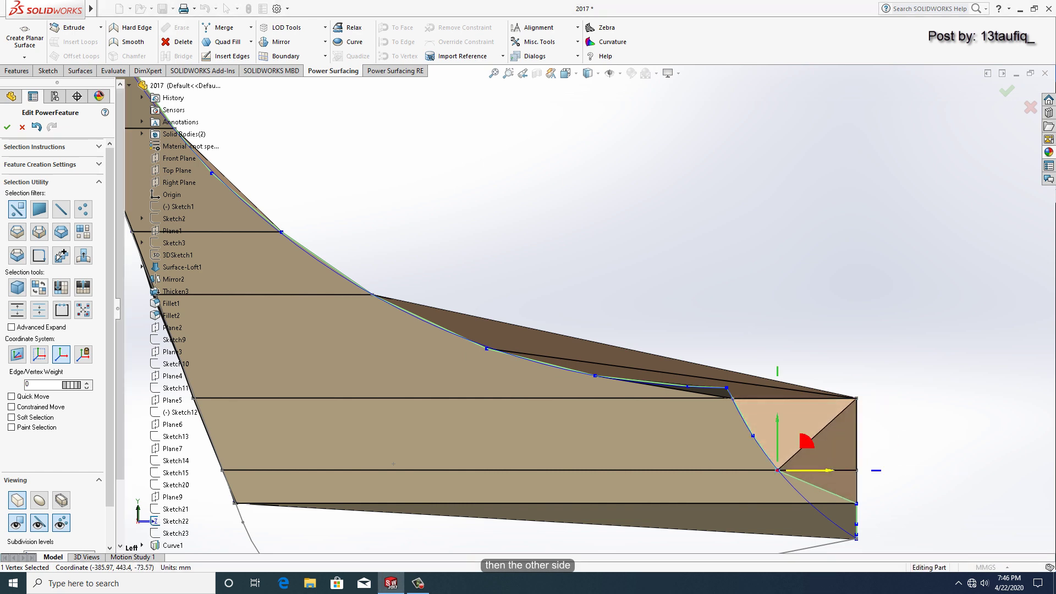
pyautogui.click(857, 504)
pyautogui.moveTo(902, 503); pyautogui.dragTo(858, 503)
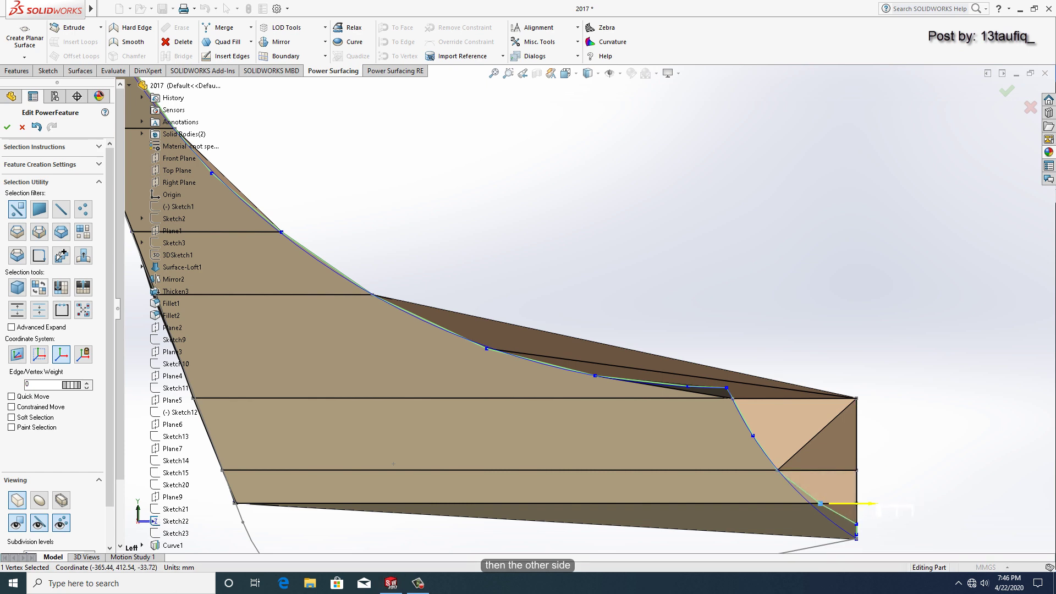
pyautogui.scroll(-2, 880, 503)
pyautogui.click(810, 499)
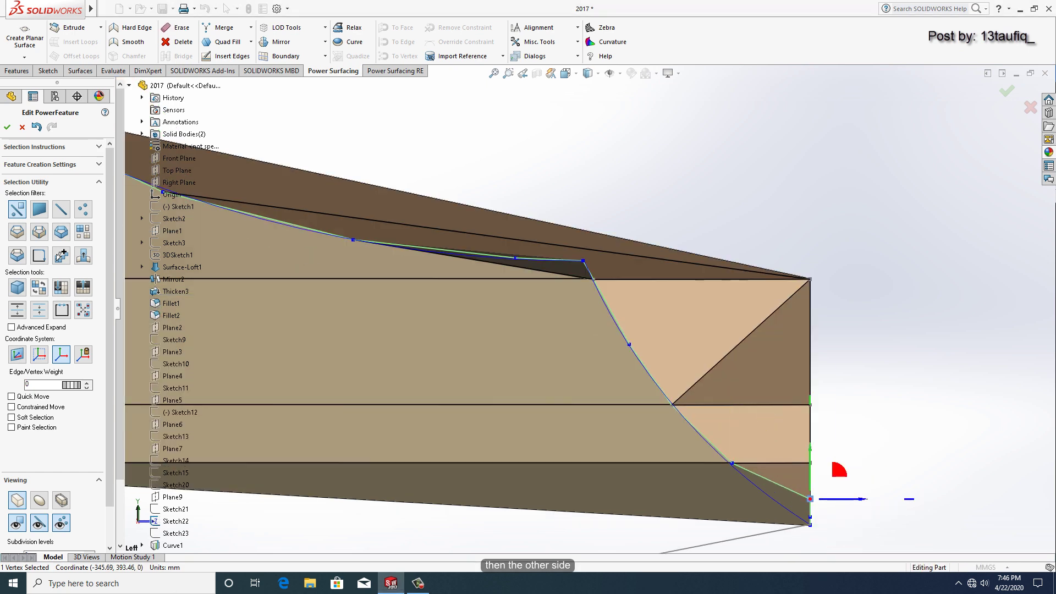
pyautogui.moveTo(858, 499)
pyautogui.mouseDown()
pyautogui.moveTo(826, 499)
pyautogui.moveTo(847, 517)
pyautogui.mouseUp()
pyautogui.click(811, 517)
pyautogui.click(840, 434)
# Orbit to check the reshaped surface in 3D, then return to the Left view
pyautogui.moveTo(840, 434); pyautogui.dragTo(688, 341, button='middle')
pyautogui.click(660, 342)
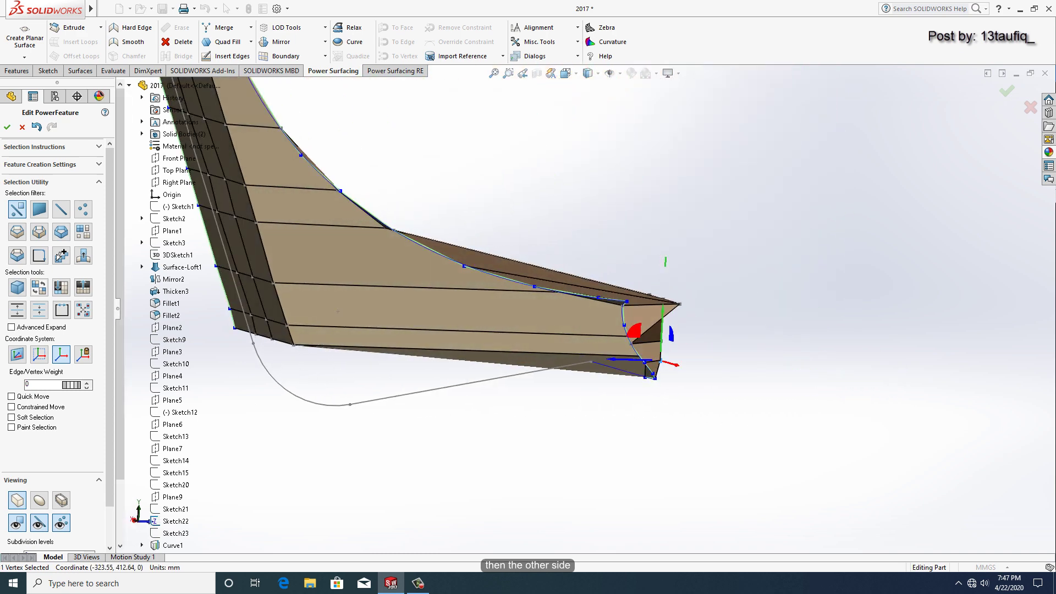
pyautogui.press('space')
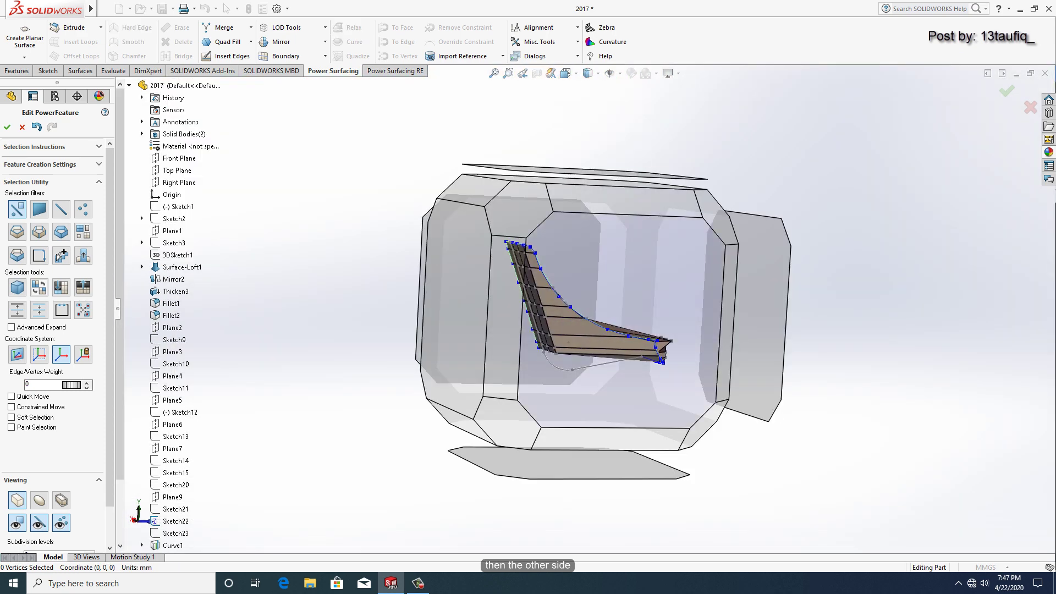
pyautogui.click(271, 332)
pyautogui.scroll(-5, 791, 409)
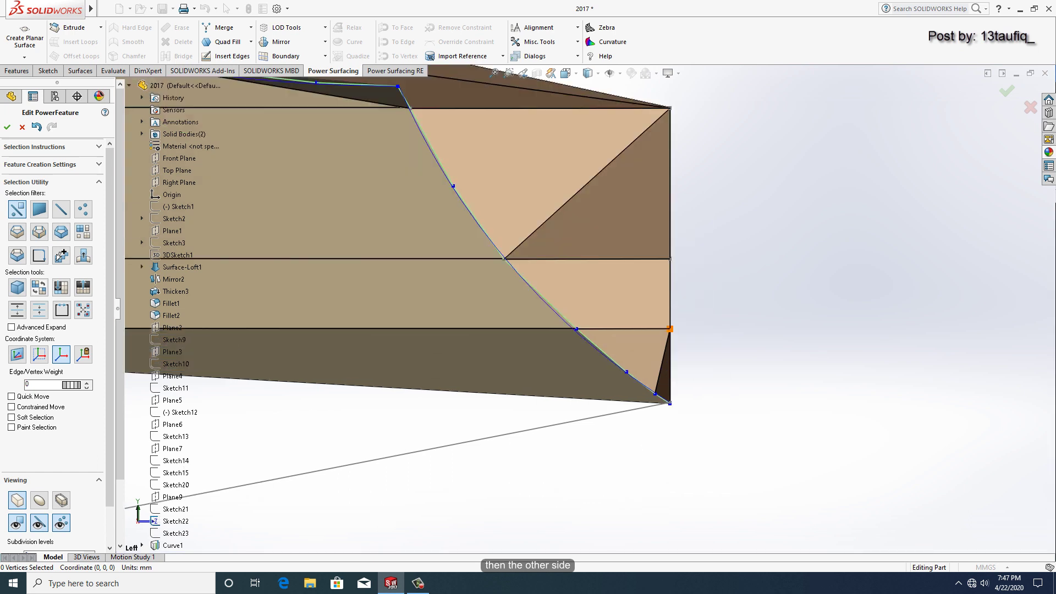
# Pull the next right-edge points left until they sit on the blue curve
pyautogui.click(670, 329)
pyautogui.moveTo(715, 329); pyautogui.dragTo(627, 329)
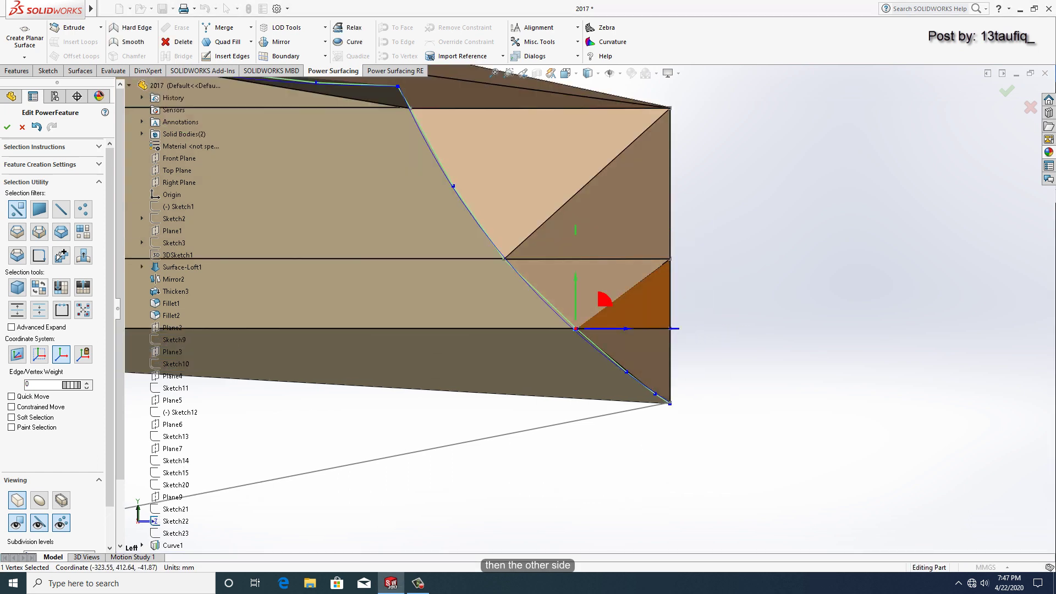
pyautogui.moveTo(715, 258); pyautogui.dragTo(550, 258)
pyautogui.moveTo(550, 259); pyautogui.dragTo(644, 169, button='middle')
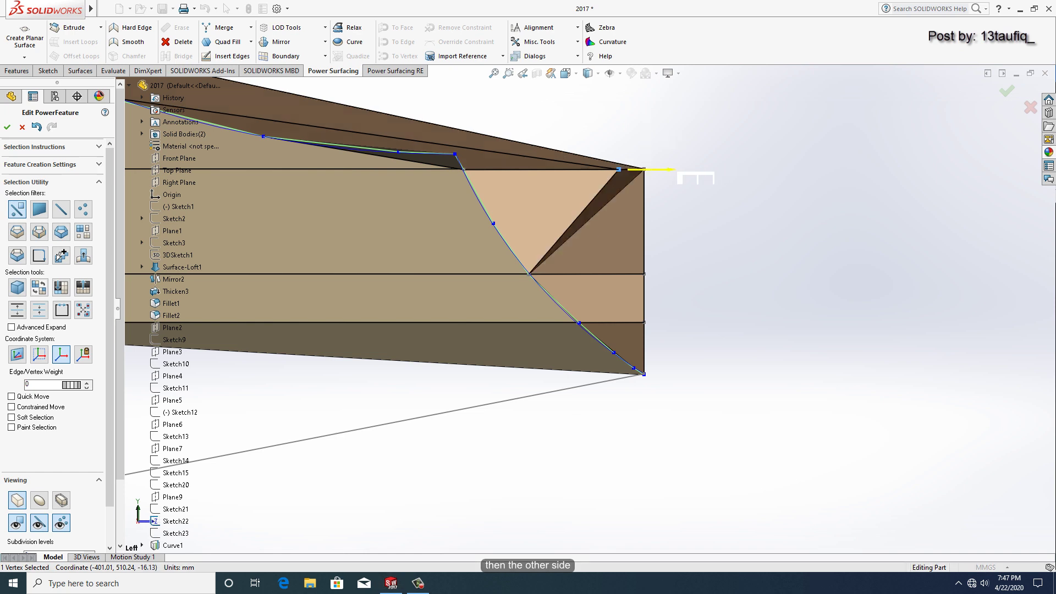
pyautogui.moveTo(688, 170); pyautogui.dragTo(521, 170)
# Move the top, middle and lower right corner points left onto the curve
pyautogui.click(644, 170)
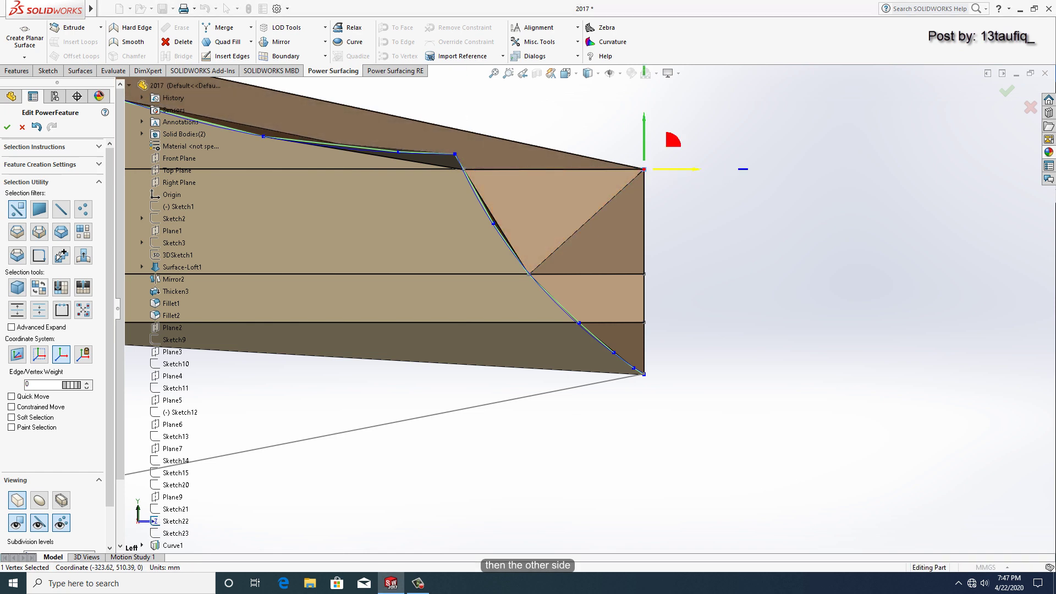
pyautogui.moveTo(688, 169); pyautogui.dragTo(520, 169)
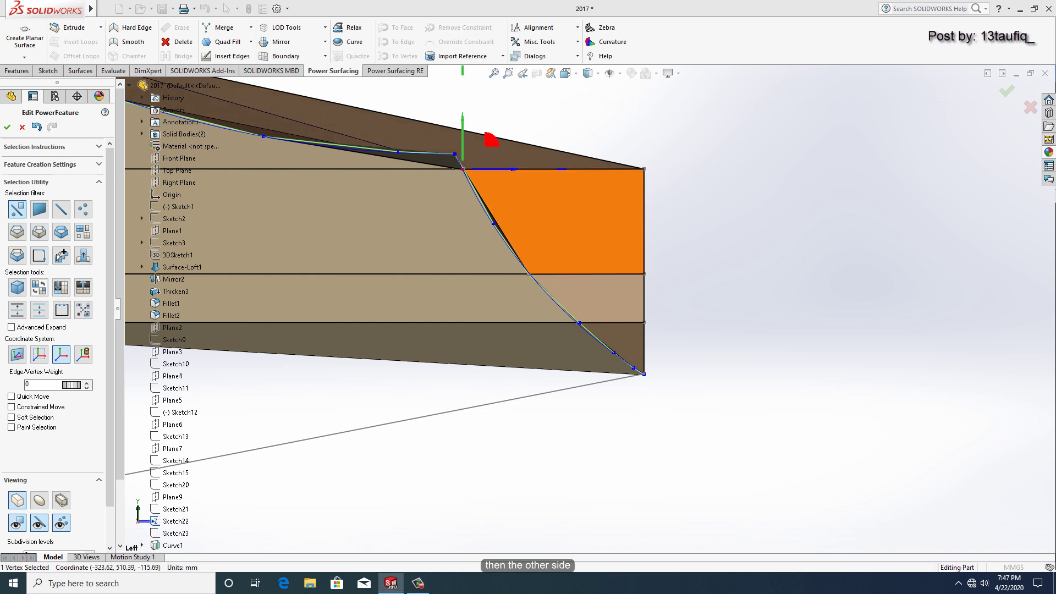
pyautogui.click(644, 169)
pyautogui.moveTo(677, 170)
pyautogui.mouseDown()
pyautogui.moveTo(498, 169)
pyautogui.moveTo(520, 170)
pyautogui.mouseUp()
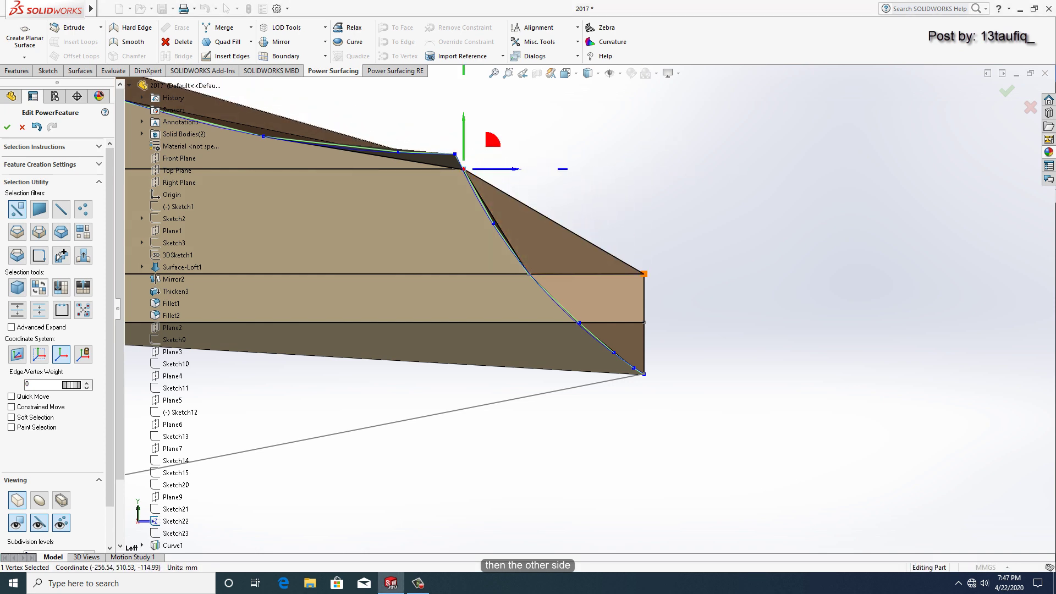
pyautogui.click(644, 274)
pyautogui.moveTo(676, 273); pyautogui.dragTo(562, 274)
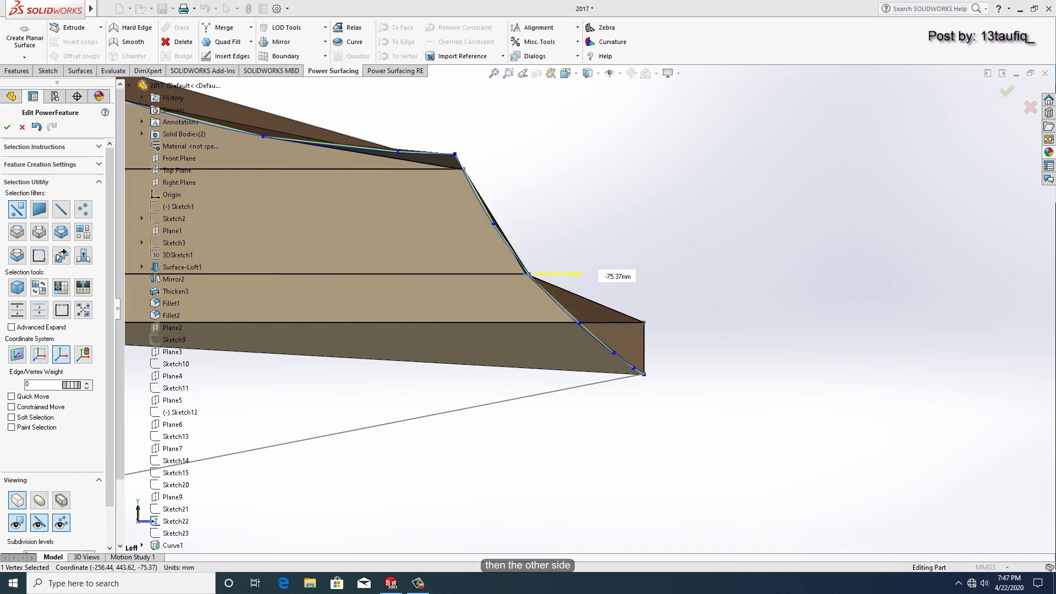
pyautogui.click(644, 322)
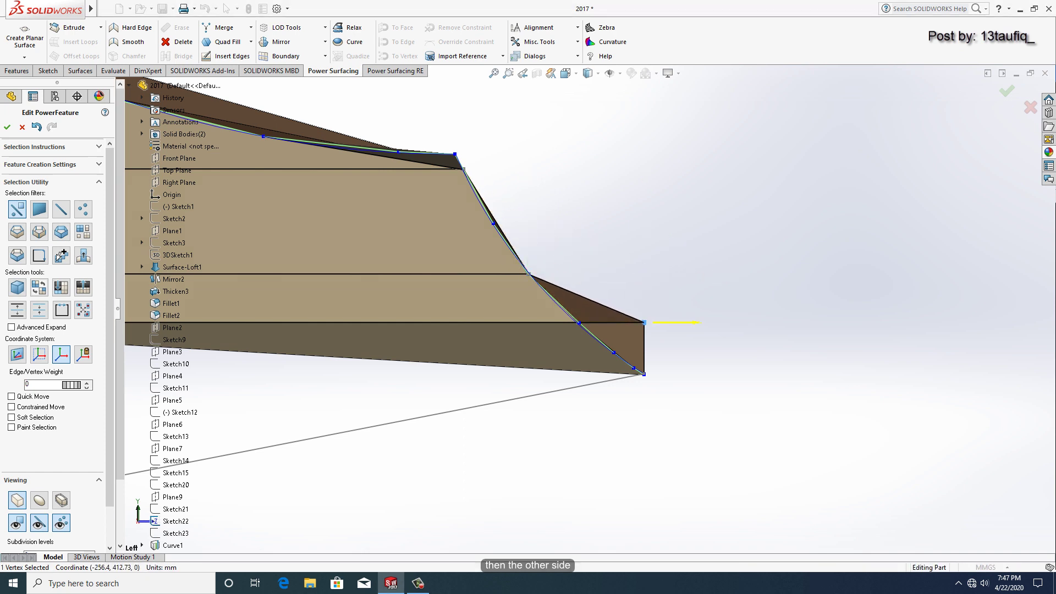
pyautogui.moveTo(676, 323); pyautogui.dragTo(619, 323)
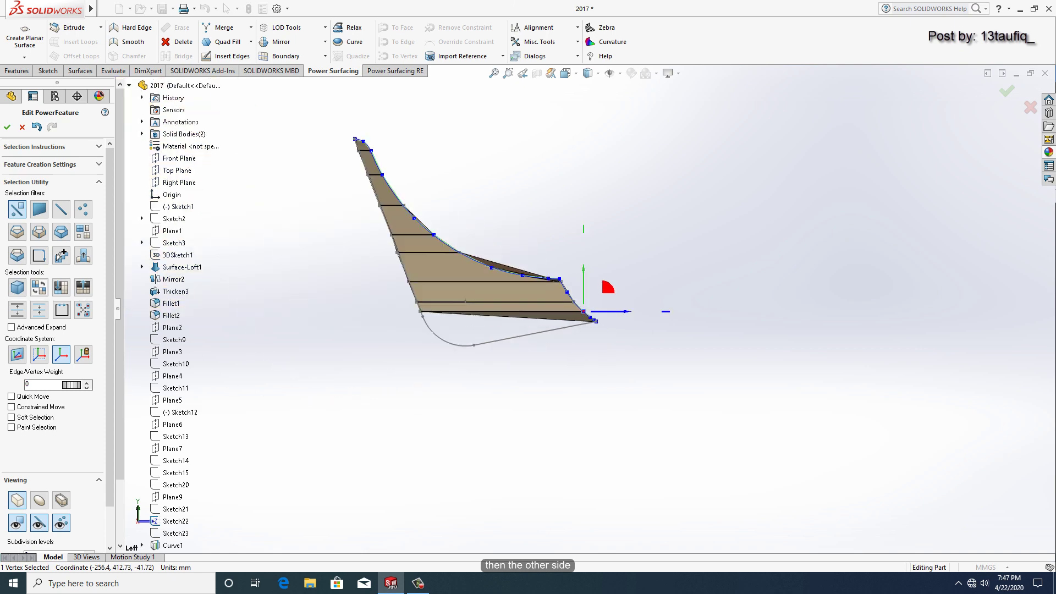
# Insert a lengthwise edge loop along the bottom strip, splitting it into narrower faces
pyautogui.moveTo(550, 248); pyautogui.dragTo(610, 220, button='middle')
pyautogui.scroll(-5, 620, 220)
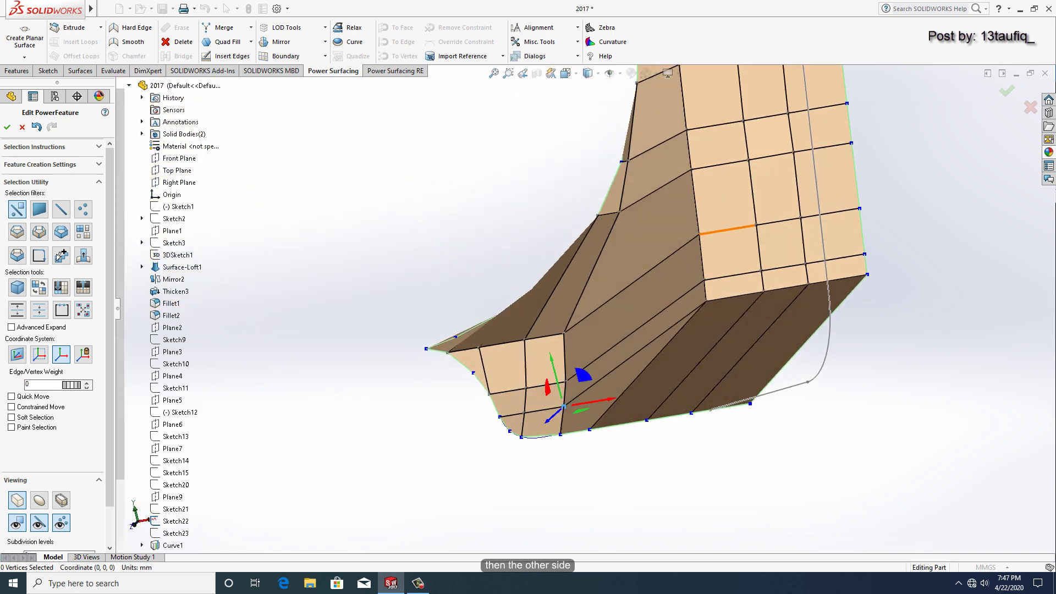
pyautogui.moveTo(781, 275); pyautogui.dragTo(814, 279, button='middle')
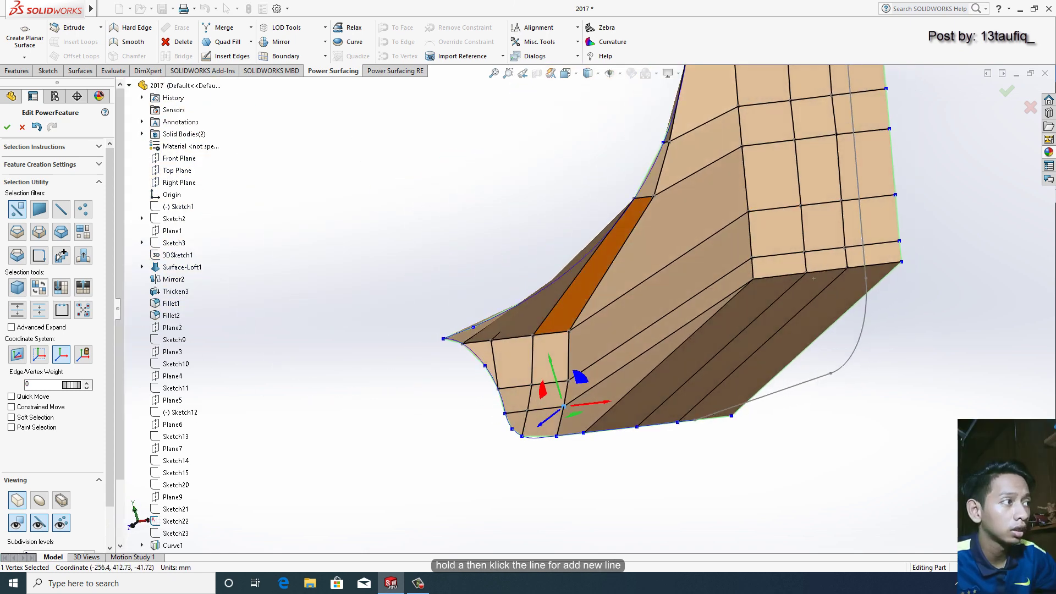
pyautogui.press('a')
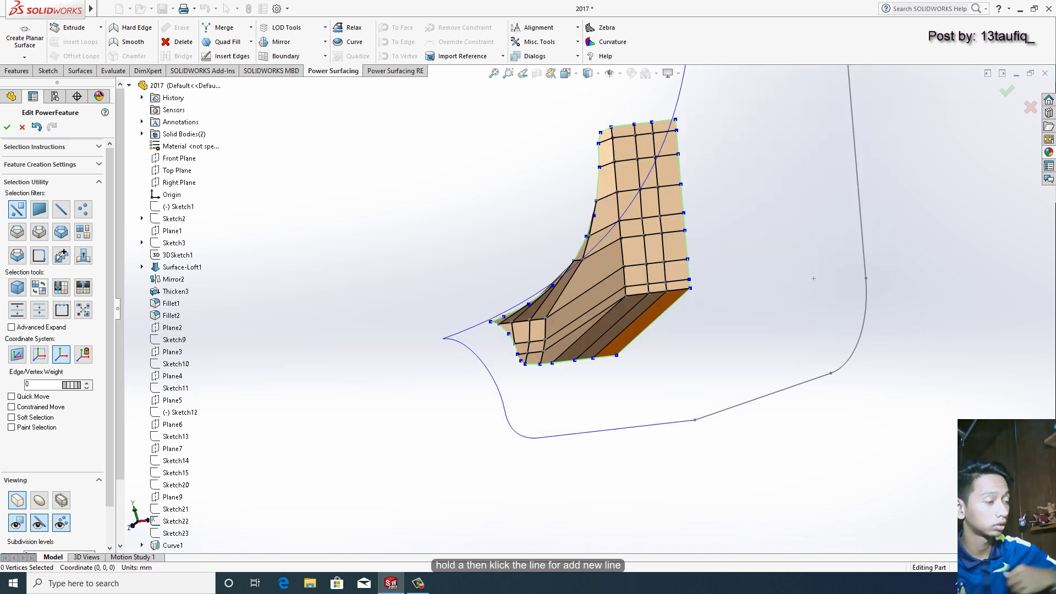
pyautogui.click(813, 279)
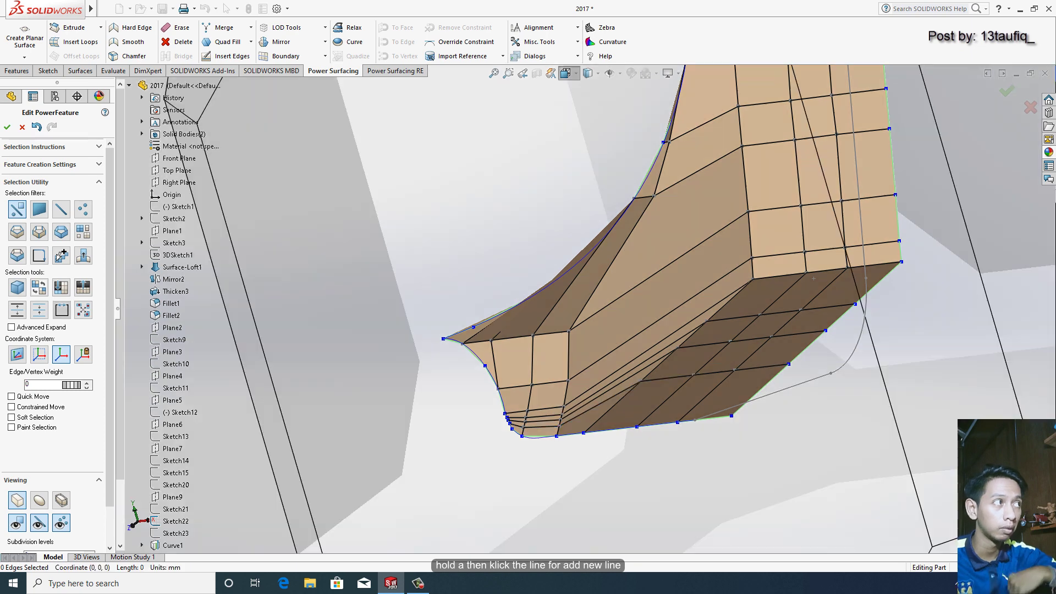
pyautogui.moveTo(813, 279); pyautogui.dragTo(682, 382, button='middle')
pyautogui.scroll(-5, 681, 382)
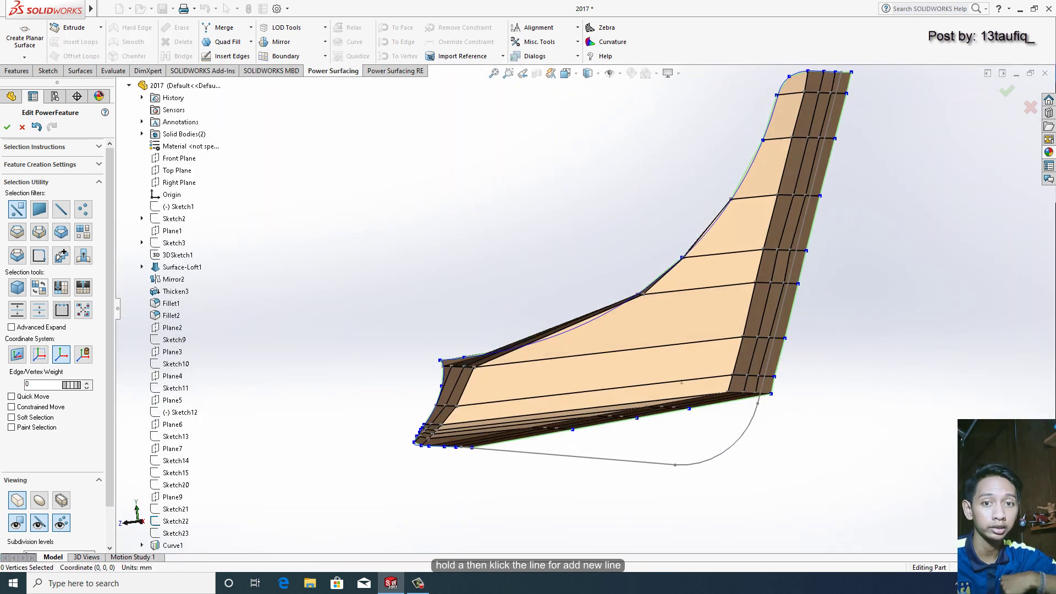
pyautogui.scroll(-3, 682, 382)
# Lower the bottom-left cage vertices toward the curved guide line
pyautogui.scroll(-2, 682, 383)
pyautogui.click(577, 385)
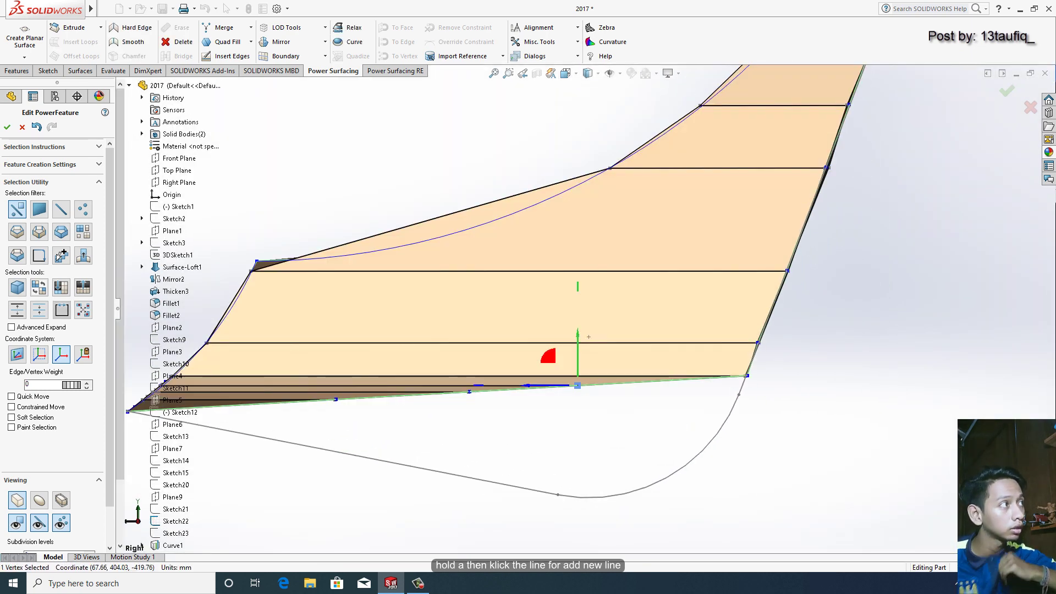
pyautogui.moveTo(577, 385); pyautogui.dragTo(722, 425)
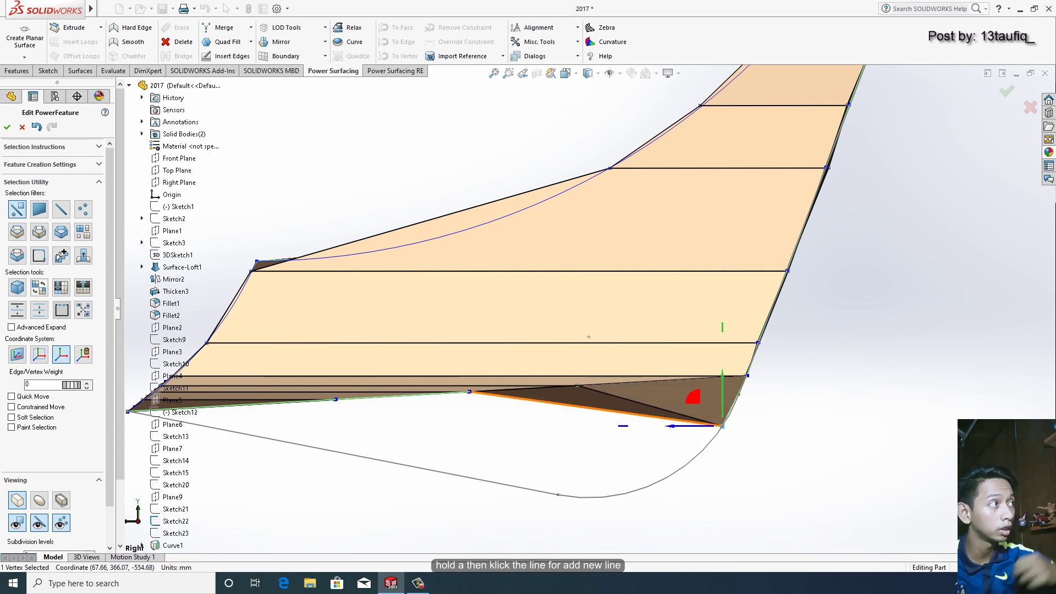
pyautogui.click(469, 391)
pyautogui.moveTo(469, 392)
pyautogui.mouseDown()
pyautogui.moveTo(469, 455)
pyautogui.moveTo(631, 457)
pyautogui.mouseUp()
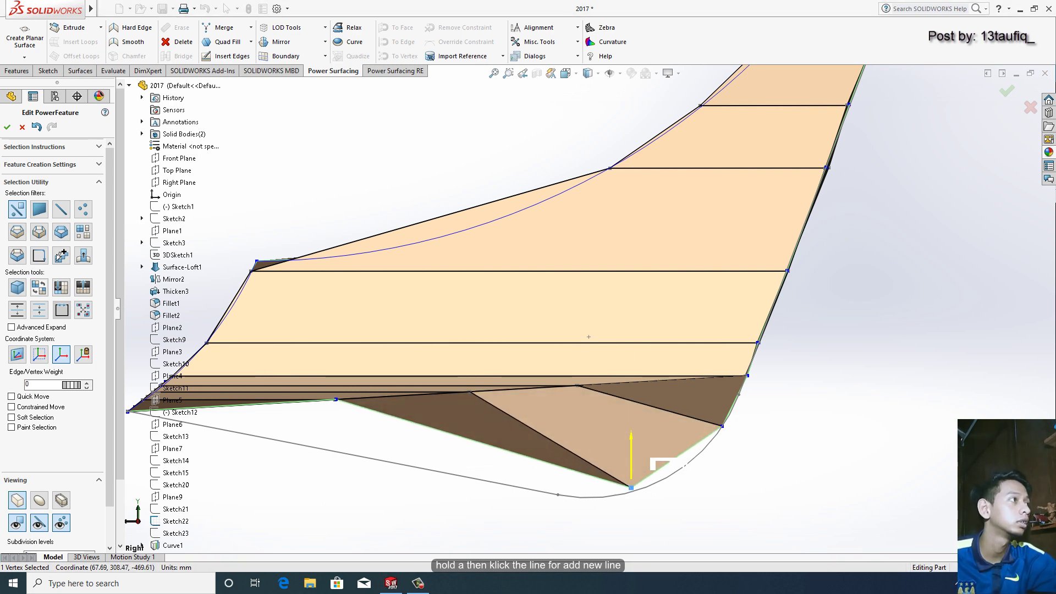
pyautogui.scroll(2, 588, 336)
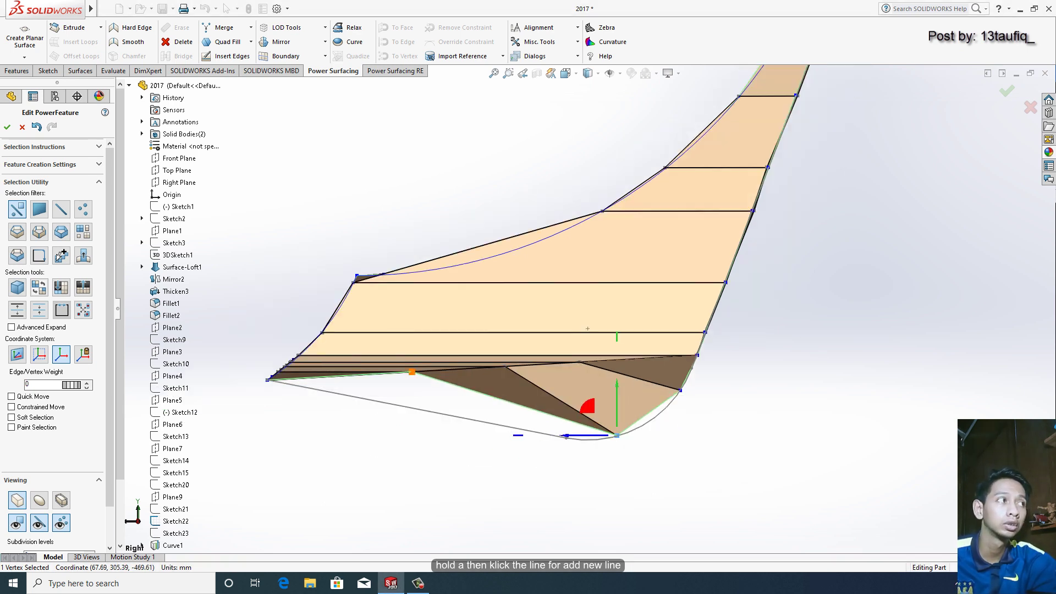
pyautogui.moveTo(412, 341)
pyautogui.mouseDown()
pyautogui.moveTo(412, 377)
pyautogui.moveTo(449, 376)
pyautogui.mouseUp()
pyautogui.scroll(-3, 387, 396)
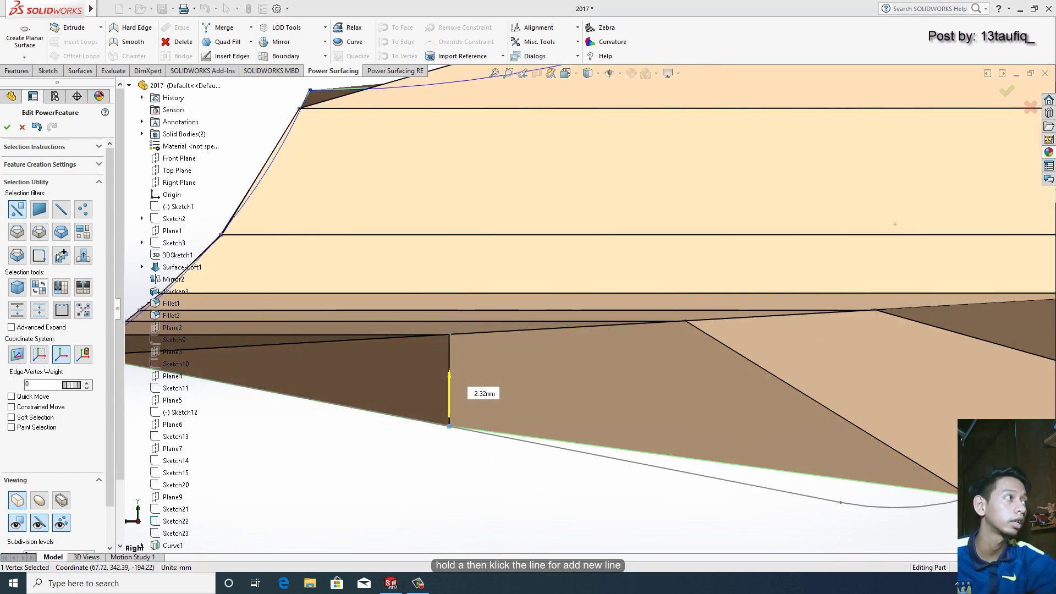
# Collapse the short vertical edge by merging its top vertex onto the bottom vertex
pyautogui.click(449, 426)
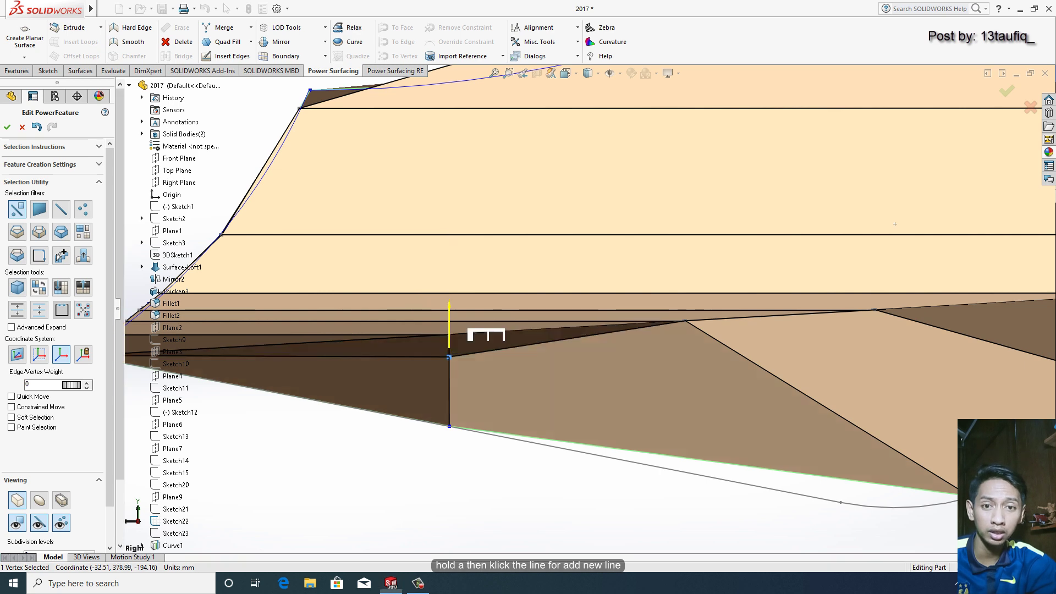
pyautogui.click(450, 333)
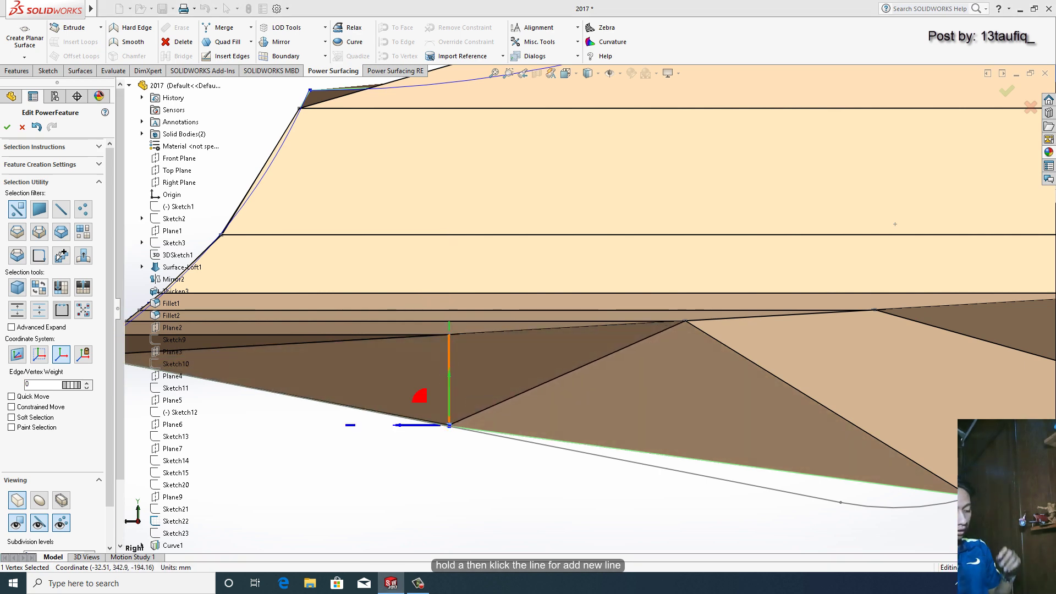
pyautogui.click(449, 425)
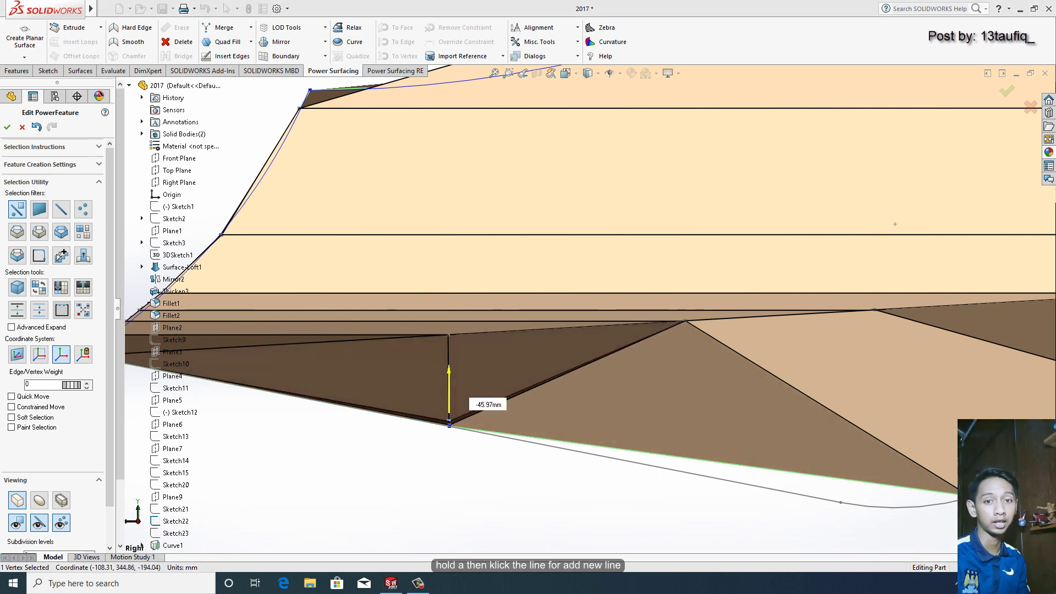
pyautogui.click(450, 380)
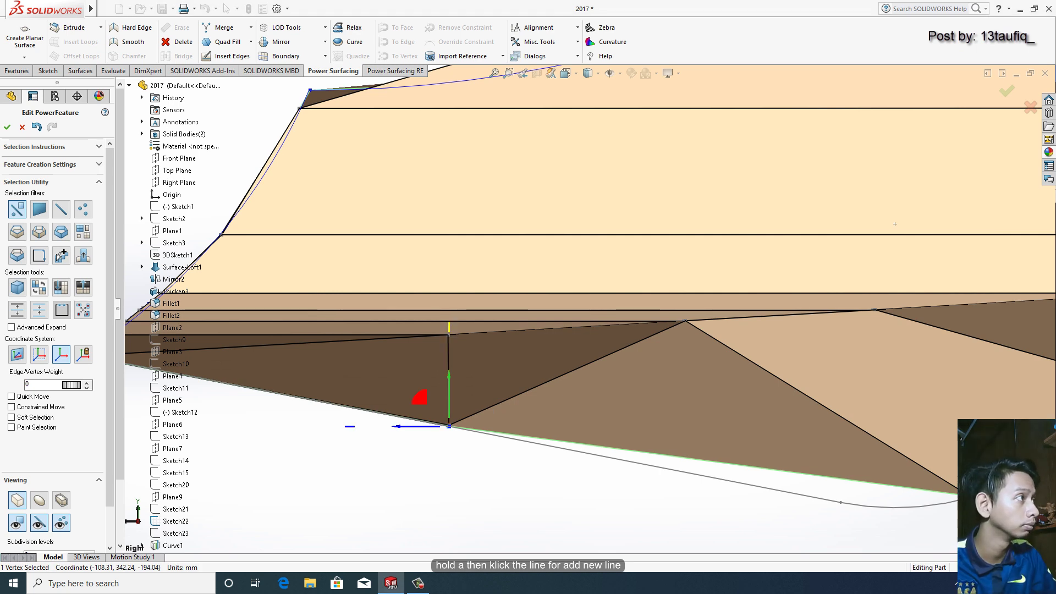
pyautogui.scroll(-2, 400, 379)
pyautogui.click(471, 314)
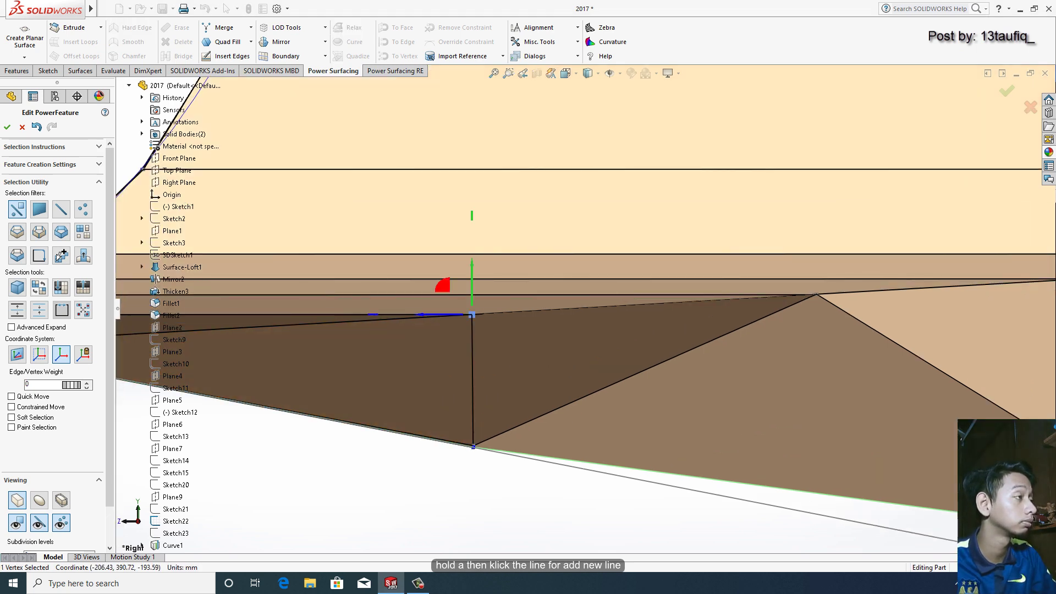
pyautogui.moveTo(472, 275); pyautogui.dragTo(471, 406)
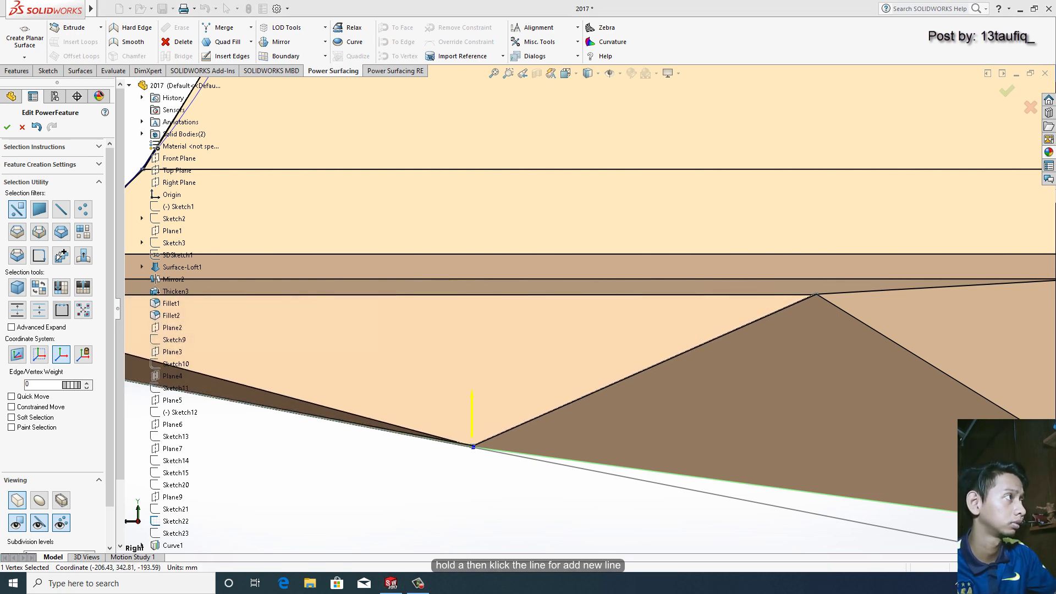
pyautogui.scroll(2, 582, 310)
pyautogui.scroll(2, 583, 308)
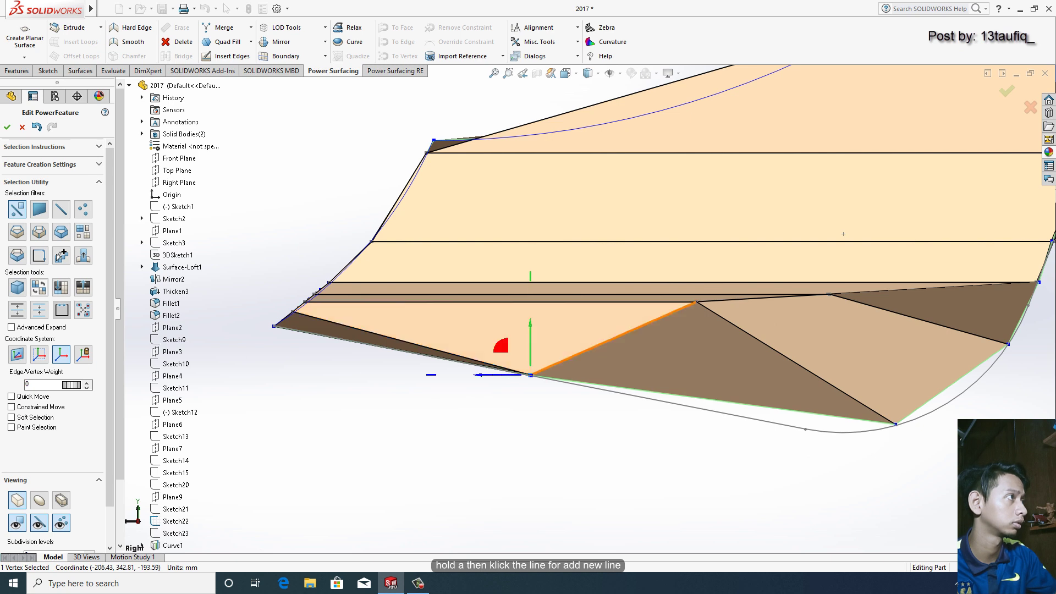
# Add new vertices and merge them and the upper strip vertex into the corner vertex
pyautogui.click(697, 302)
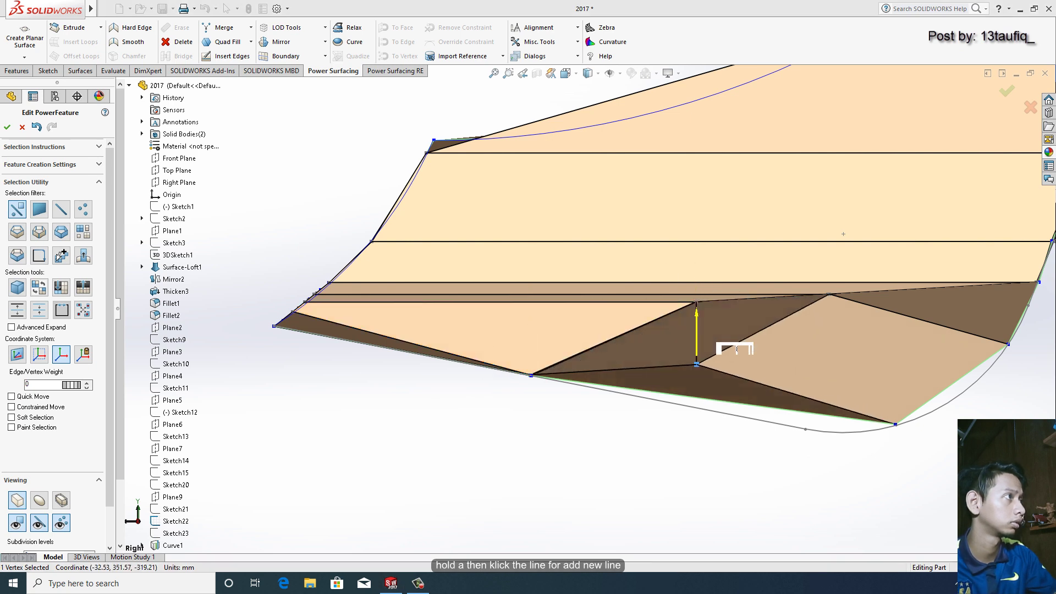
pyautogui.click(840, 371)
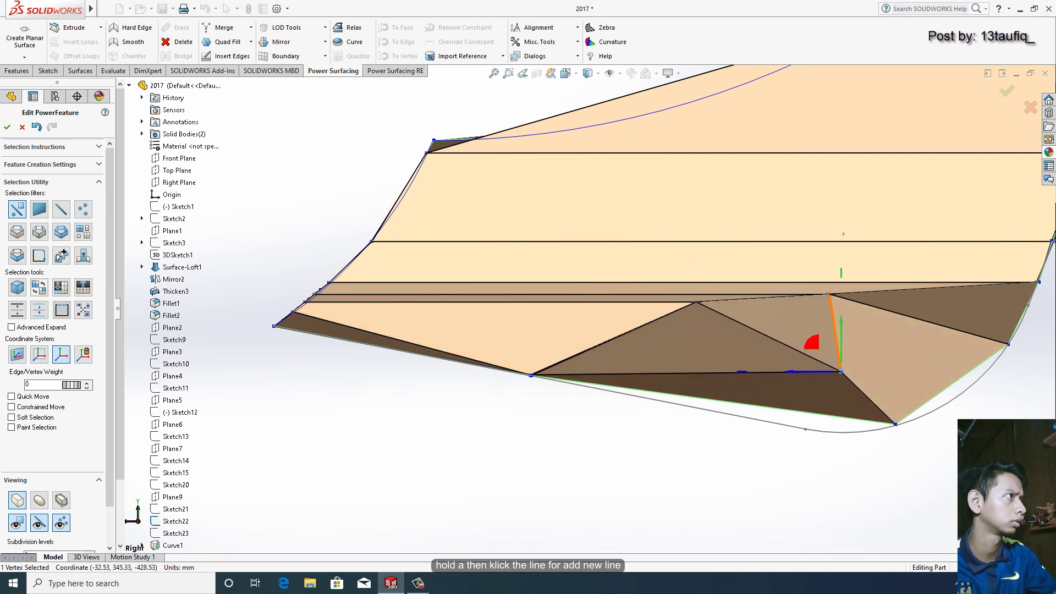
pyautogui.moveTo(840, 371); pyautogui.dragTo(895, 423)
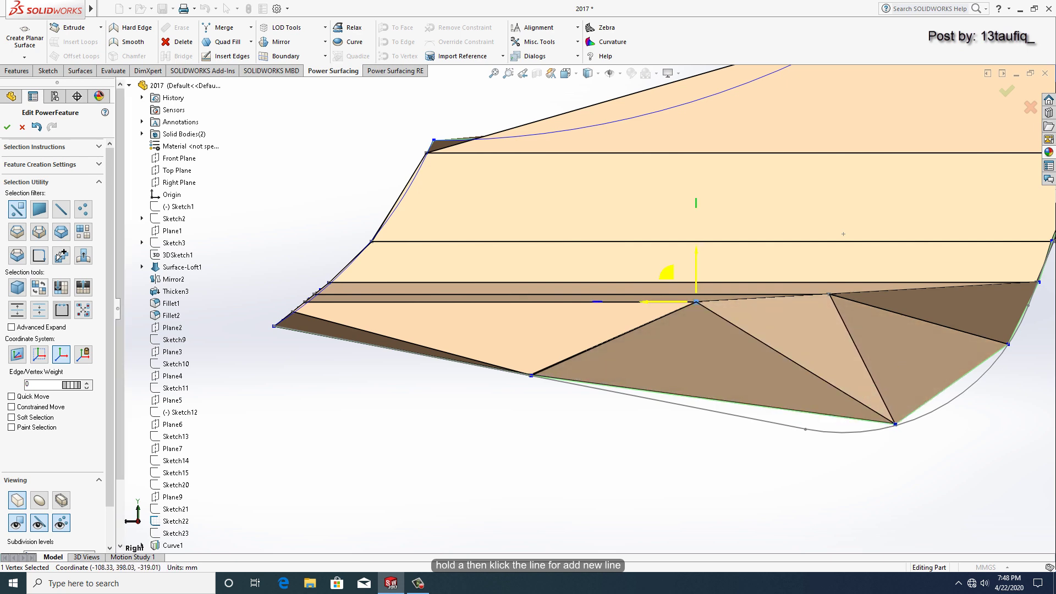
pyautogui.click(848, 408)
pyautogui.moveTo(819, 379); pyautogui.dragTo(868, 395)
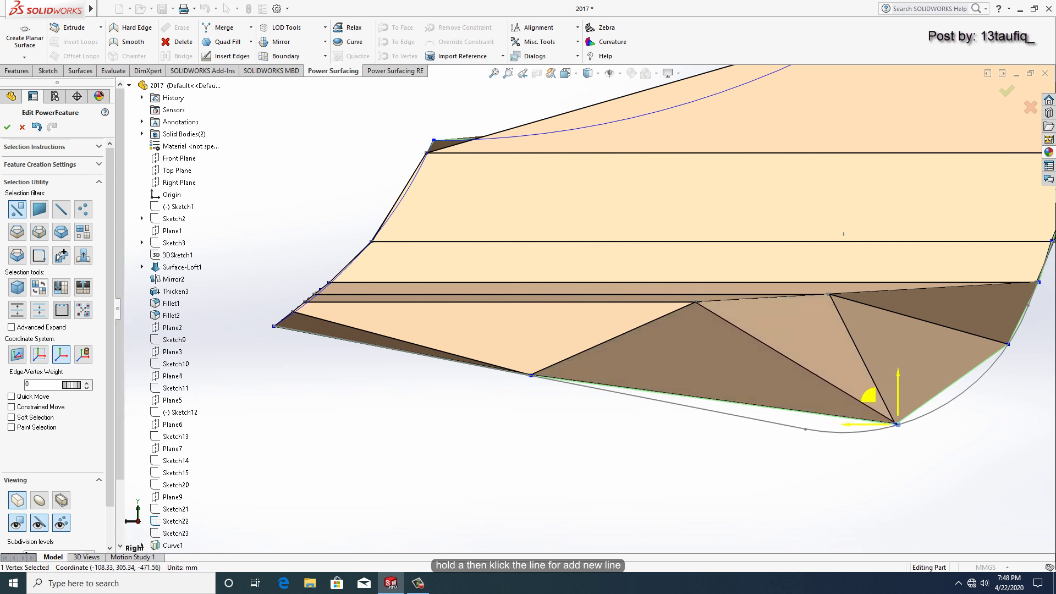
pyautogui.moveTo(666, 273); pyautogui.dragTo(865, 394)
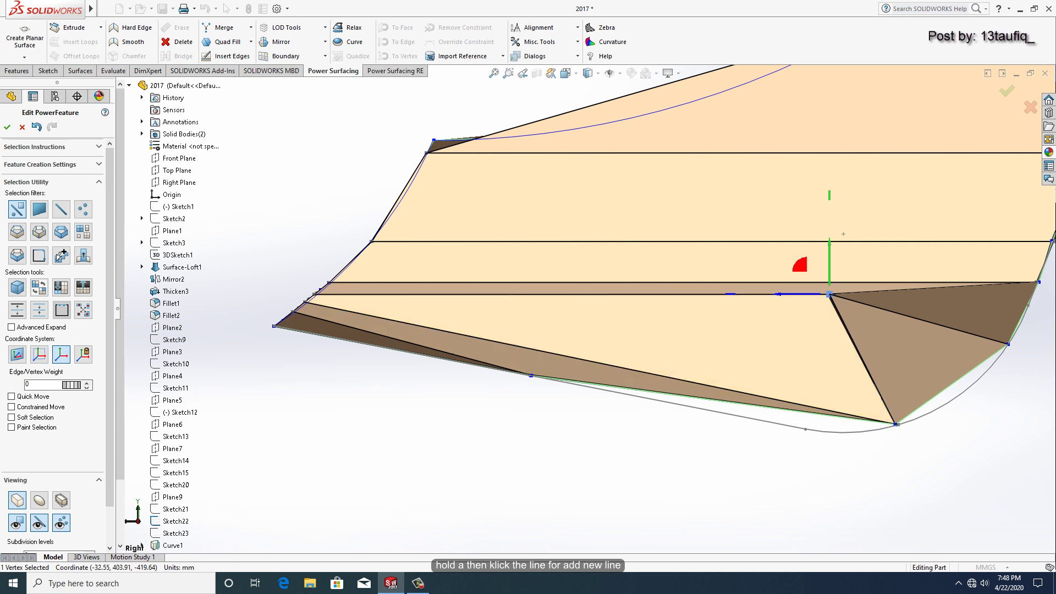
# Slide the left strip vertex onto the right vertex at the rounded curve corner
pyautogui.click(1008, 345)
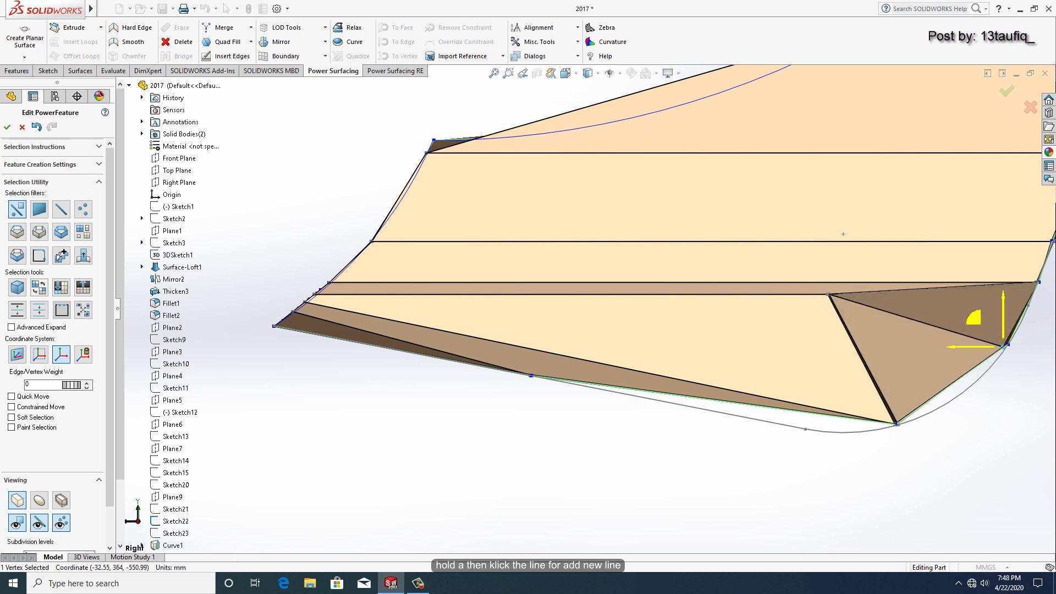
pyautogui.moveTo(1008, 345); pyautogui.dragTo(1008, 344)
pyautogui.scroll(3, 528, 308)
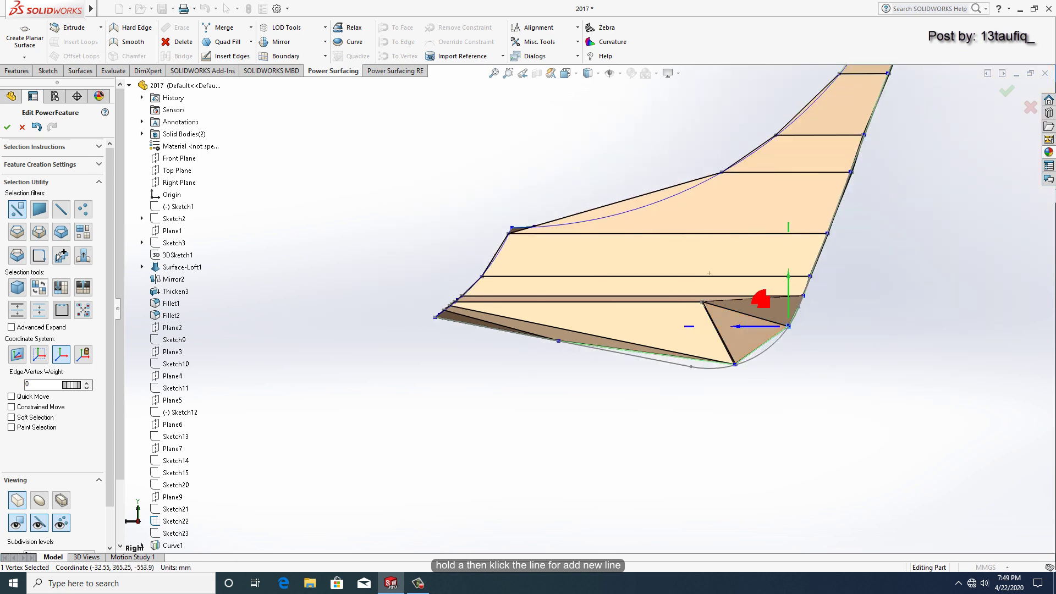
pyautogui.scroll(-3, 605, 308)
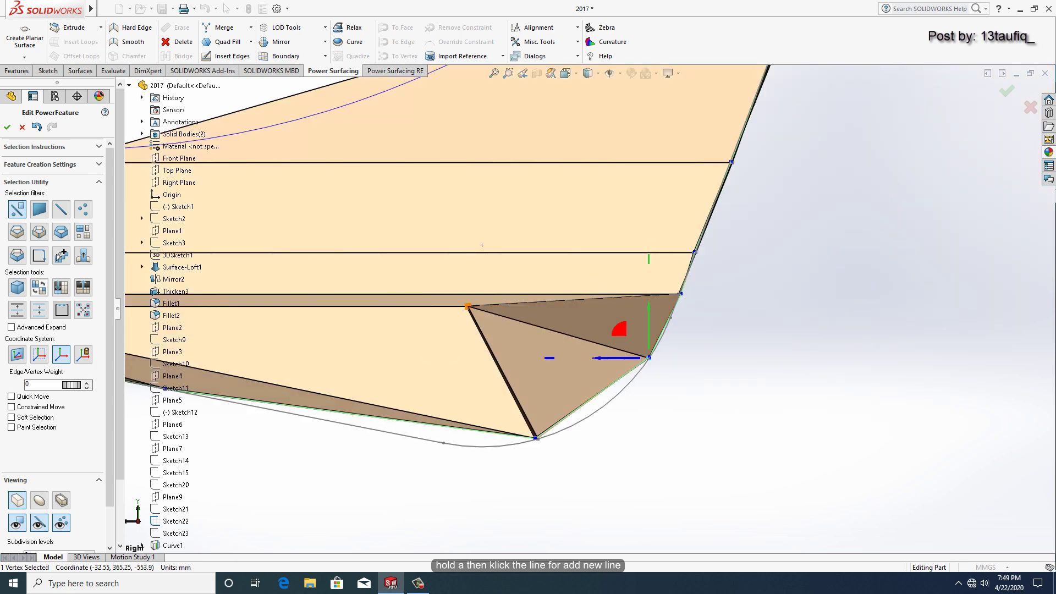
pyautogui.click(467, 306)
pyautogui.click(649, 358)
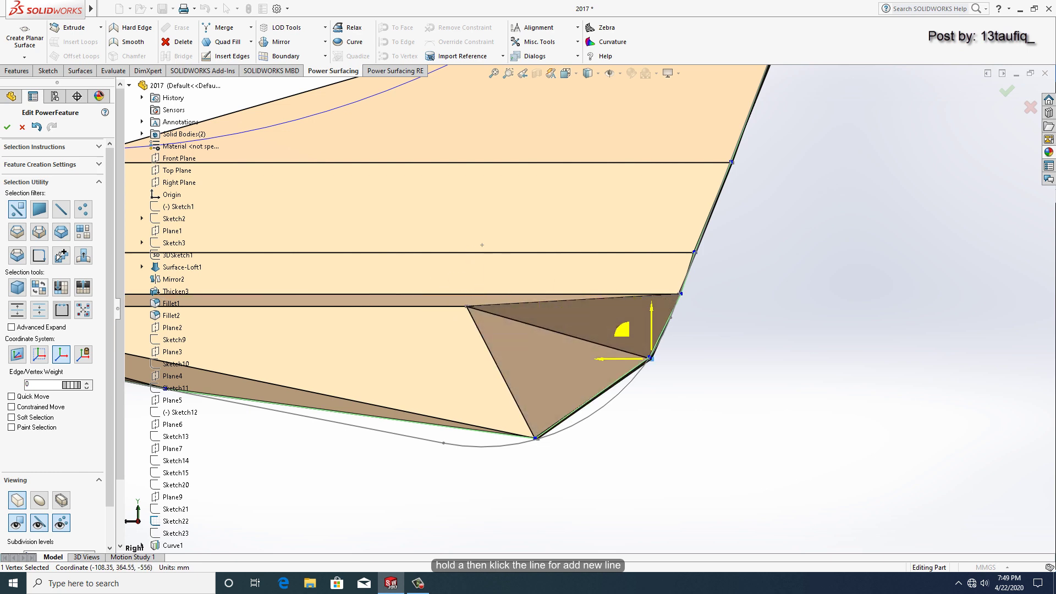
pyautogui.moveTo(650, 357); pyautogui.dragTo(649, 356)
pyautogui.click(467, 306)
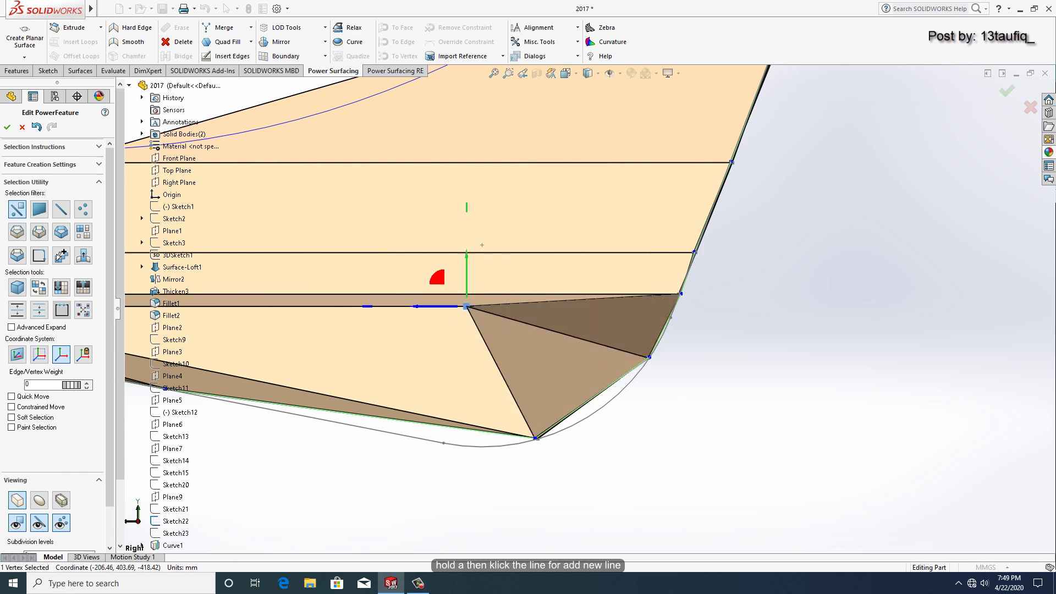
pyautogui.moveTo(467, 306); pyautogui.dragTo(649, 357)
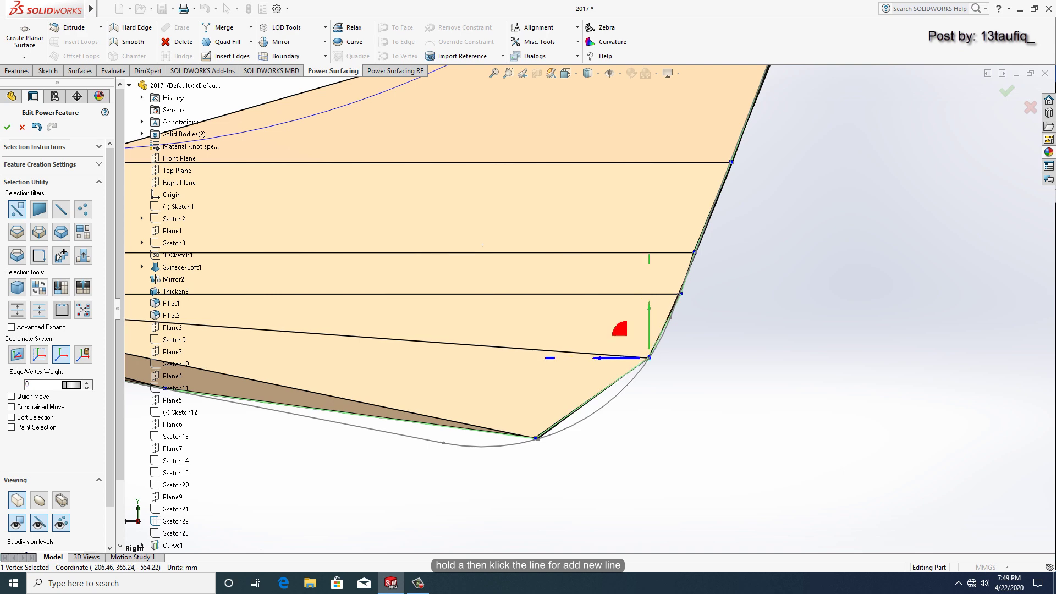
pyautogui.scroll(-5, 482, 245)
# Insert a new edge loop across the bottom face of the cage
pyautogui.moveTo(482, 245); pyautogui.dragTo(482, 181, button='middle')
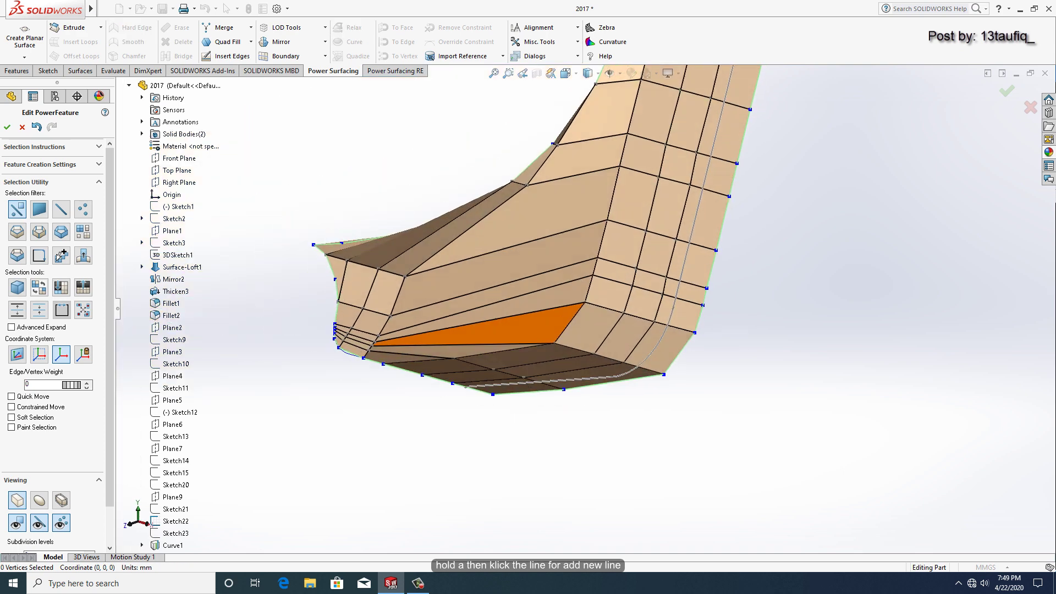
pyautogui.moveTo(479, 324); pyautogui.dragTo(605, 390, button='middle')
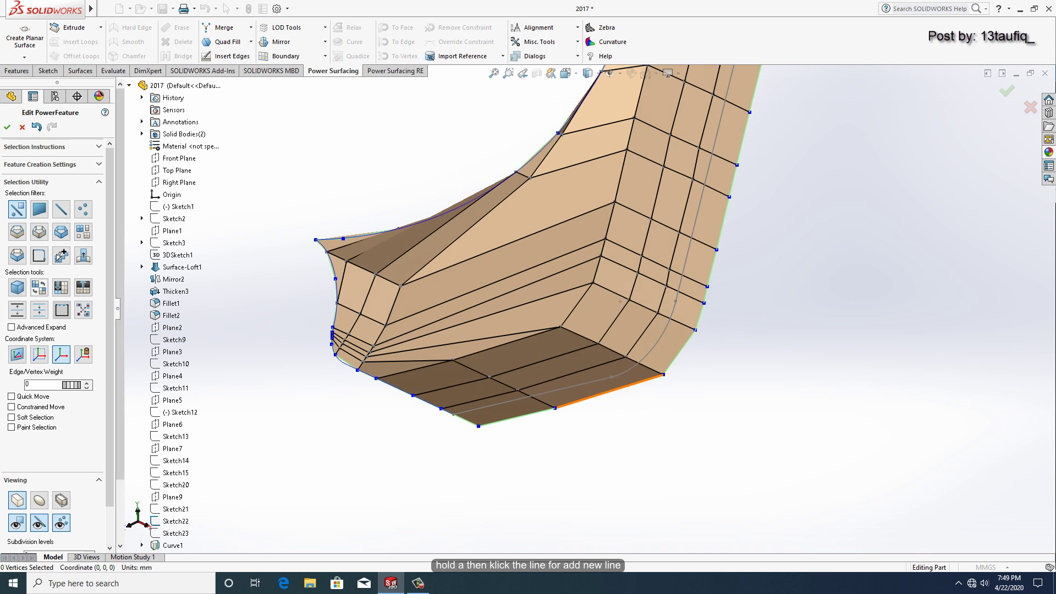
pyautogui.press('a')
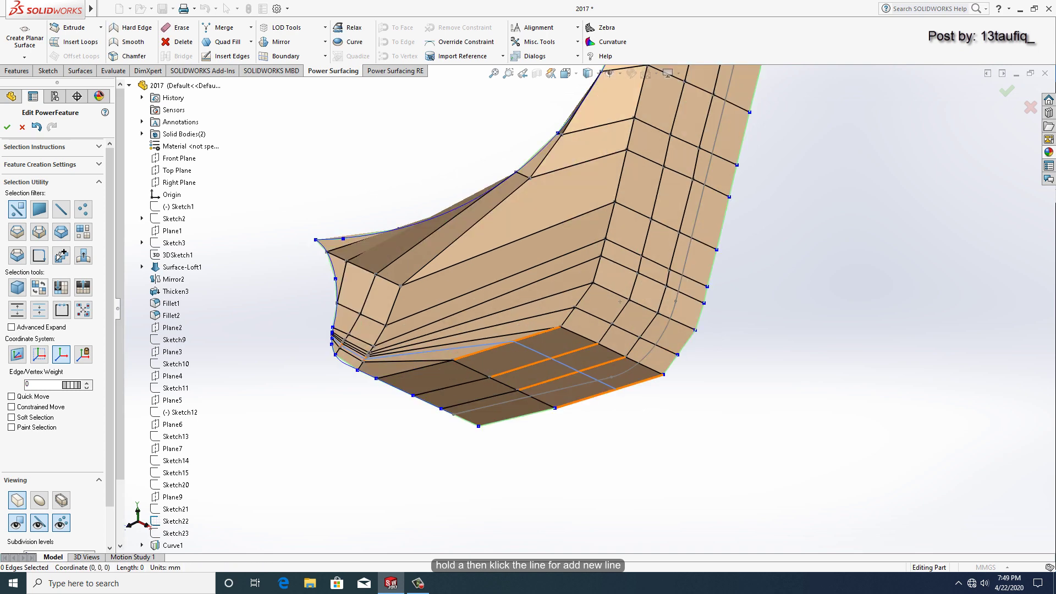
pyautogui.click(620, 302)
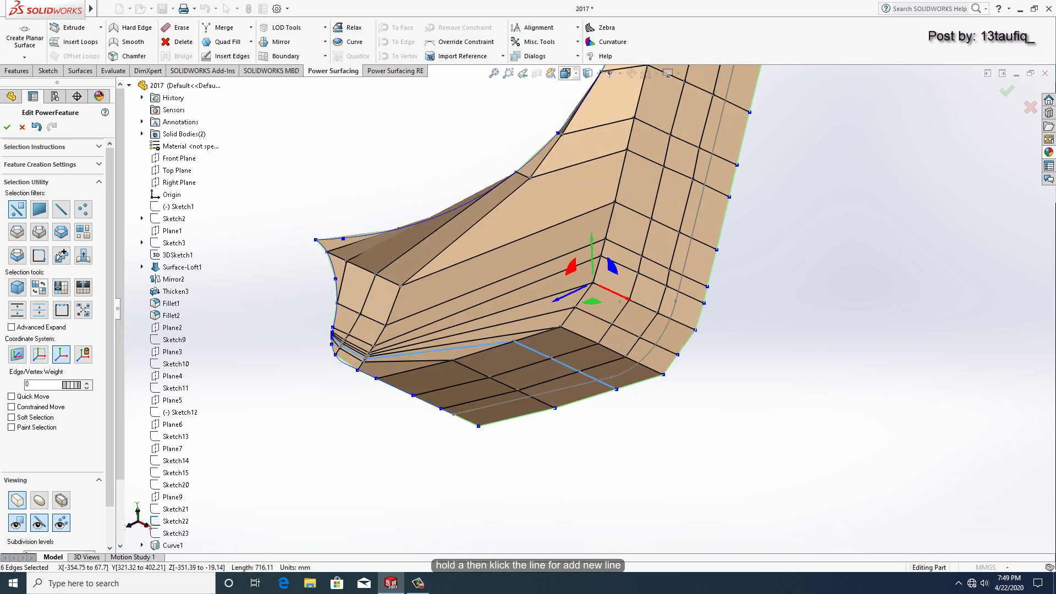
# In Right view, pull three bottom-edge vertices down onto the guide curve
pyautogui.press('space')
pyautogui.click(602, 417)
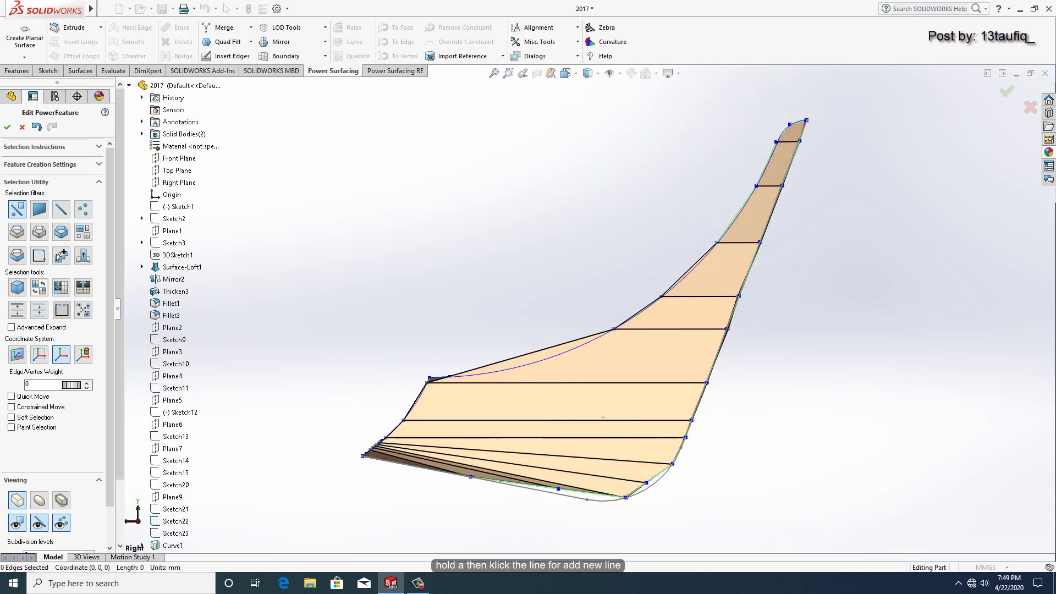
pyautogui.scroll(-4, 603, 417)
pyautogui.click(471, 381)
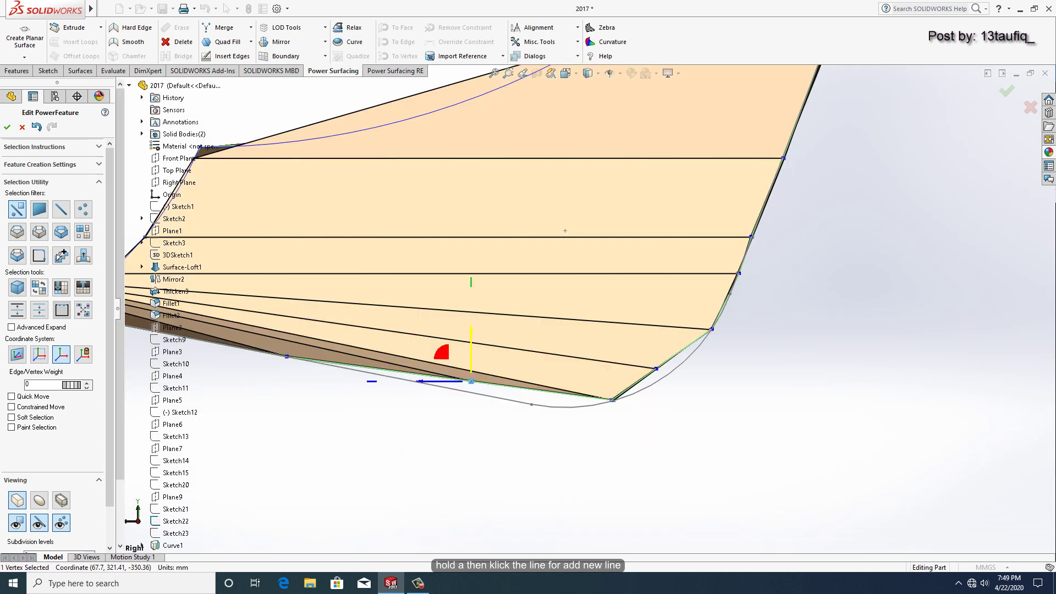
pyautogui.moveTo(471, 352); pyautogui.dragTo(501, 392)
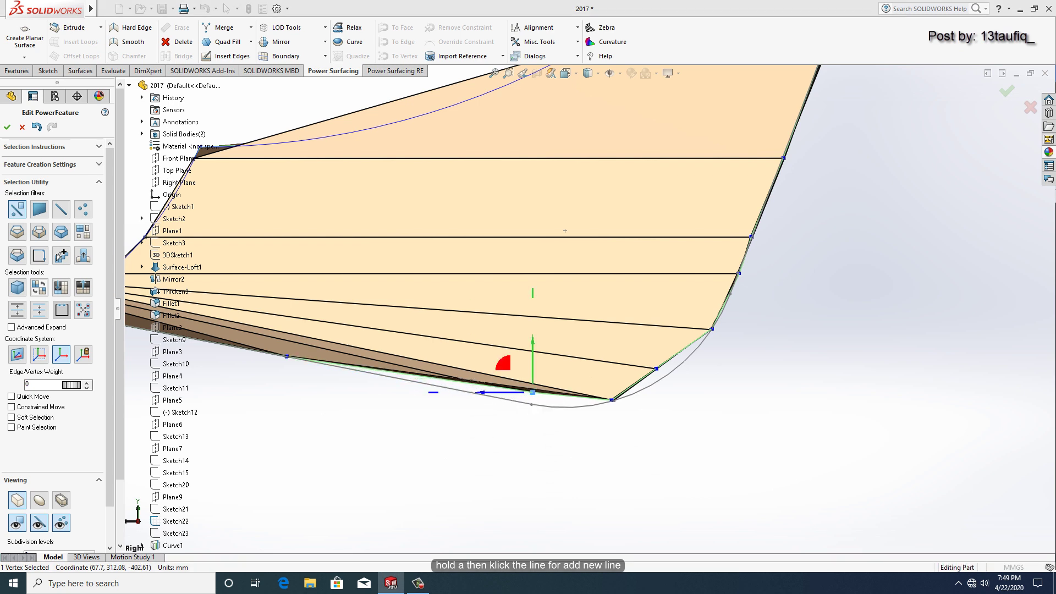
pyautogui.moveTo(533, 352); pyautogui.dragTo(532, 364)
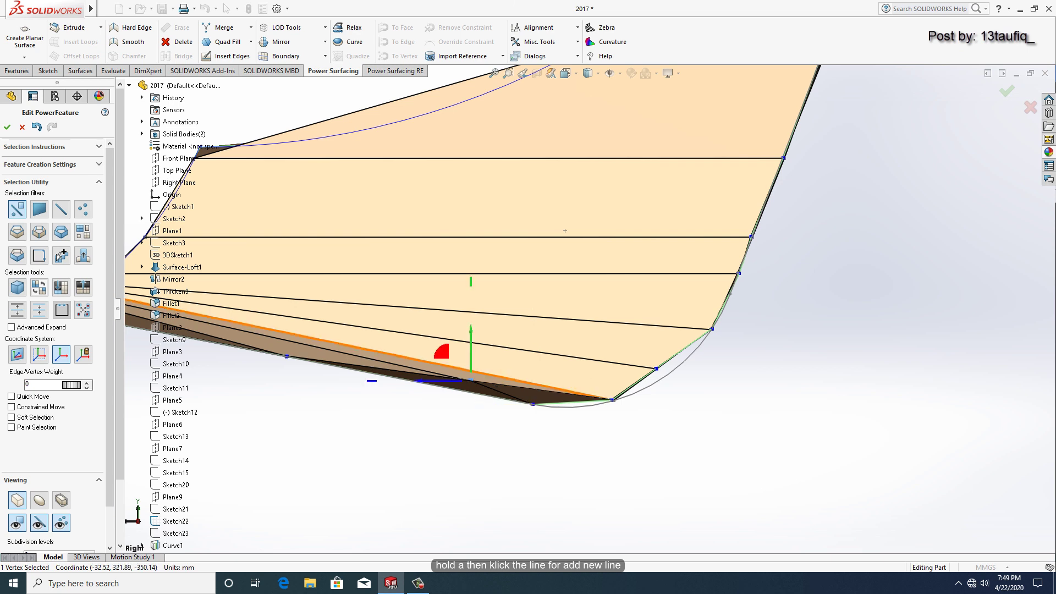
pyautogui.moveTo(471, 379); pyautogui.dragTo(495, 388)
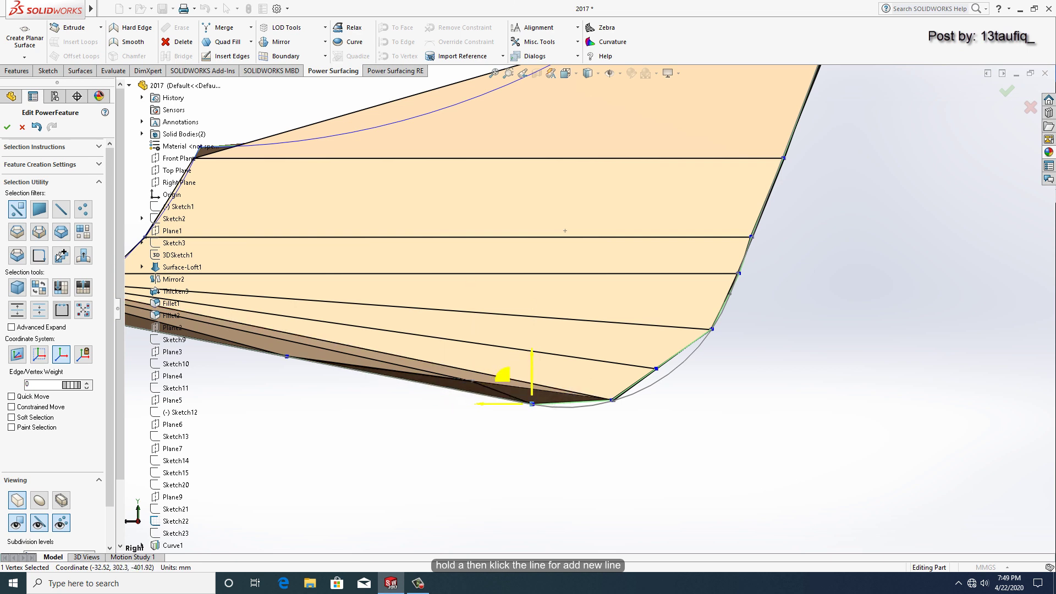
pyautogui.click(473, 379)
pyautogui.moveTo(473, 380); pyautogui.dragTo(532, 404)
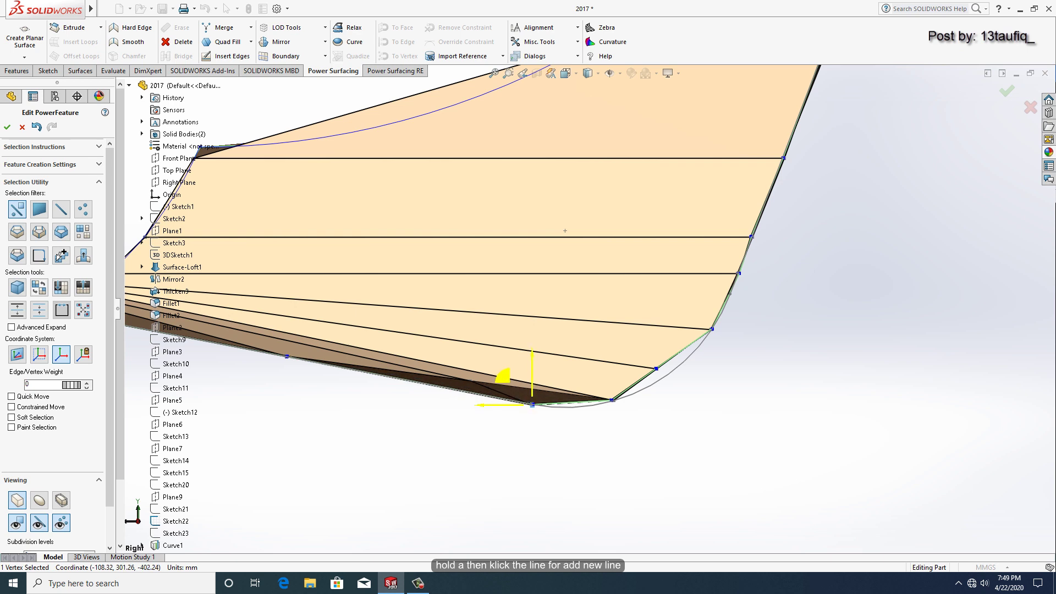
pyautogui.scroll(-3, 488, 400)
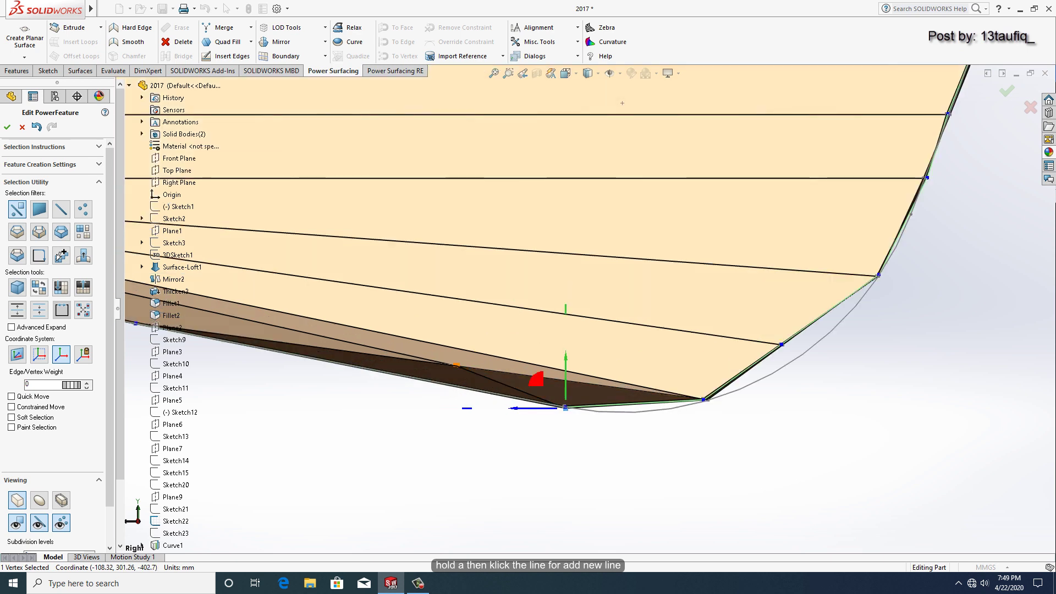
pyautogui.click(456, 365)
pyautogui.moveTo(457, 364); pyautogui.dragTo(565, 407)
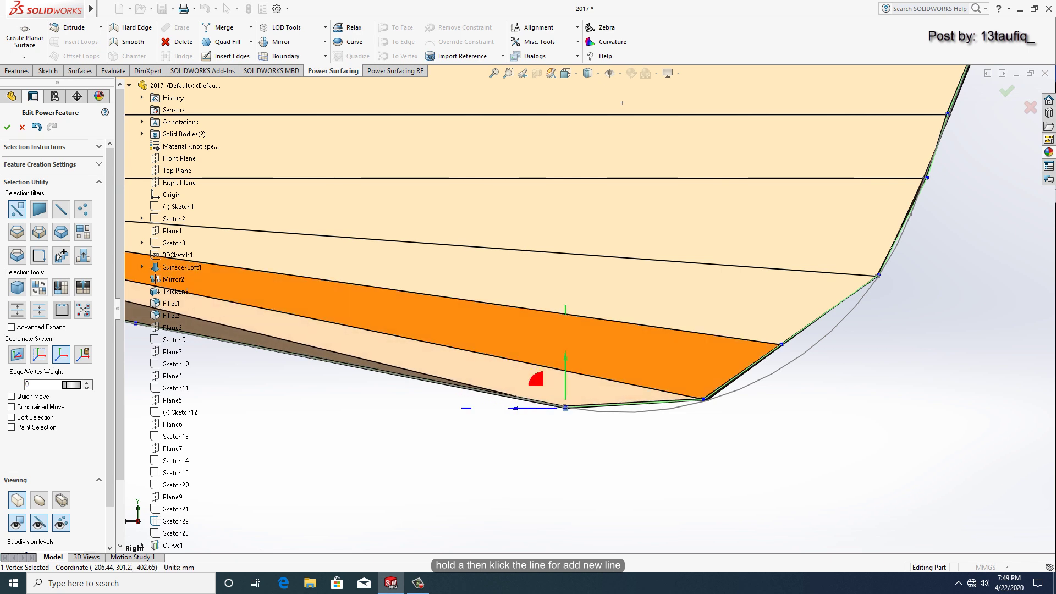
# Move the rounded-corner vertices onto the curve, removing the thin sliver face
pyautogui.click(782, 345)
pyautogui.moveTo(751, 345)
pyautogui.mouseDown()
pyautogui.moveTo(779, 344)
pyautogui.moveTo(810, 323)
pyautogui.mouseUp()
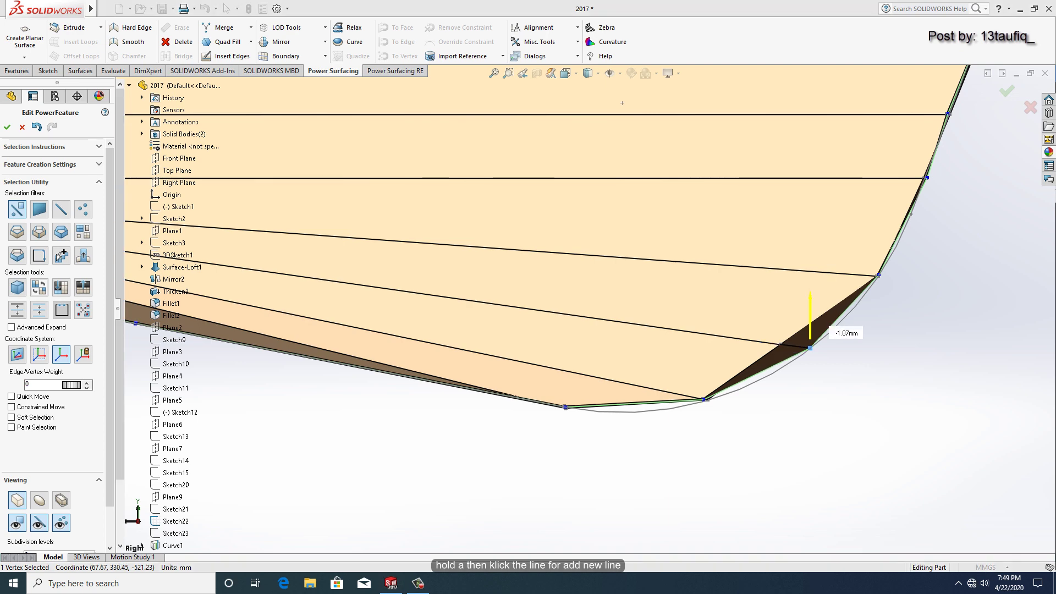
pyautogui.scroll(-3, 707, 334)
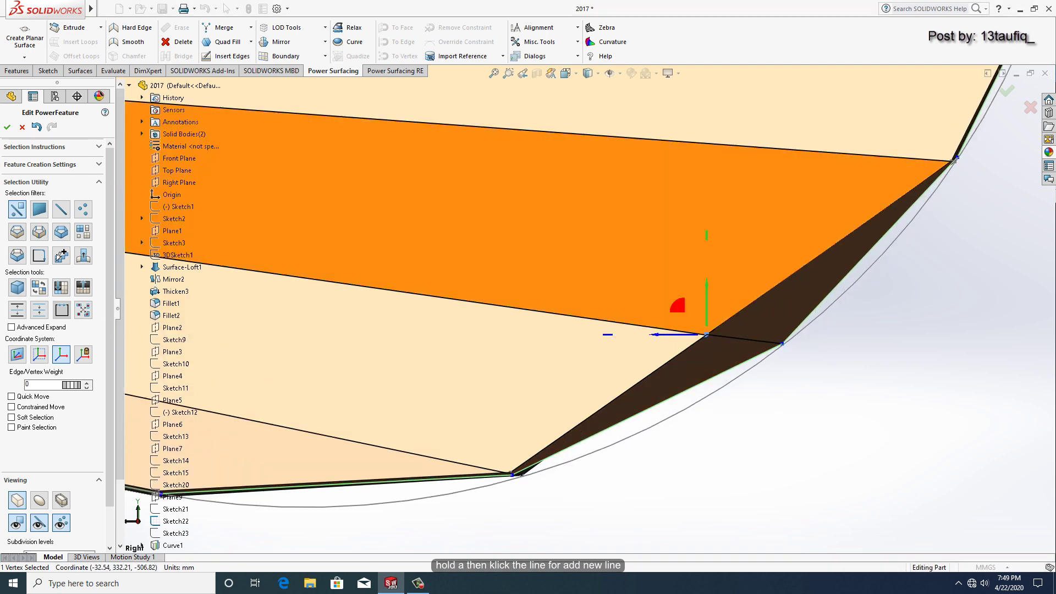
pyautogui.click(782, 345)
pyautogui.moveTo(782, 308); pyautogui.dragTo(745, 314)
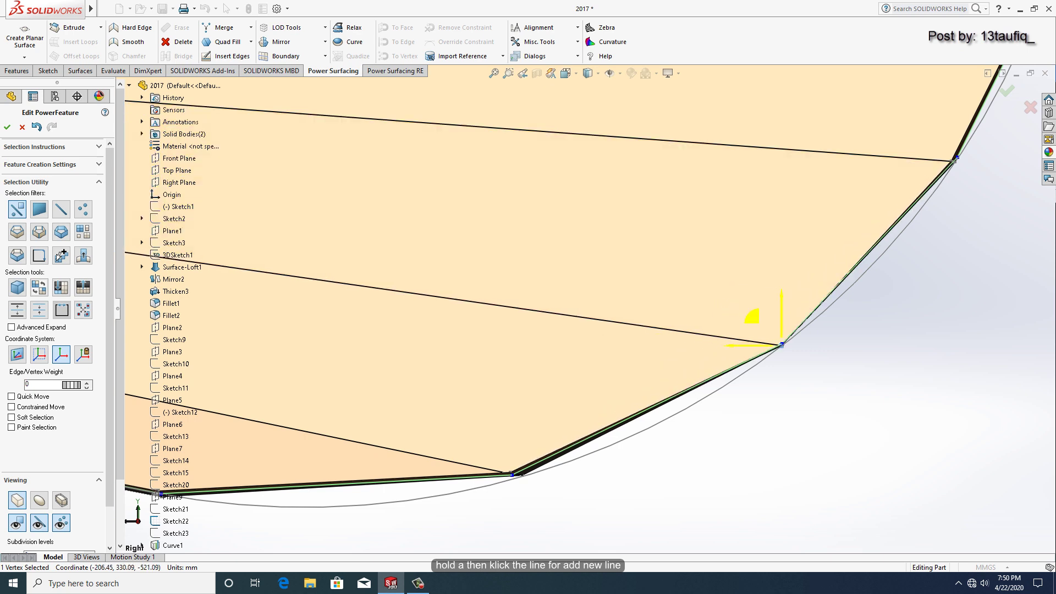
pyautogui.press('Escape')
pyautogui.keyDown('ctrl'); pyautogui.moveTo(748, 315); pyautogui.dragTo(782, 205, button='middle'); pyautogui.keyUp('ctrl')
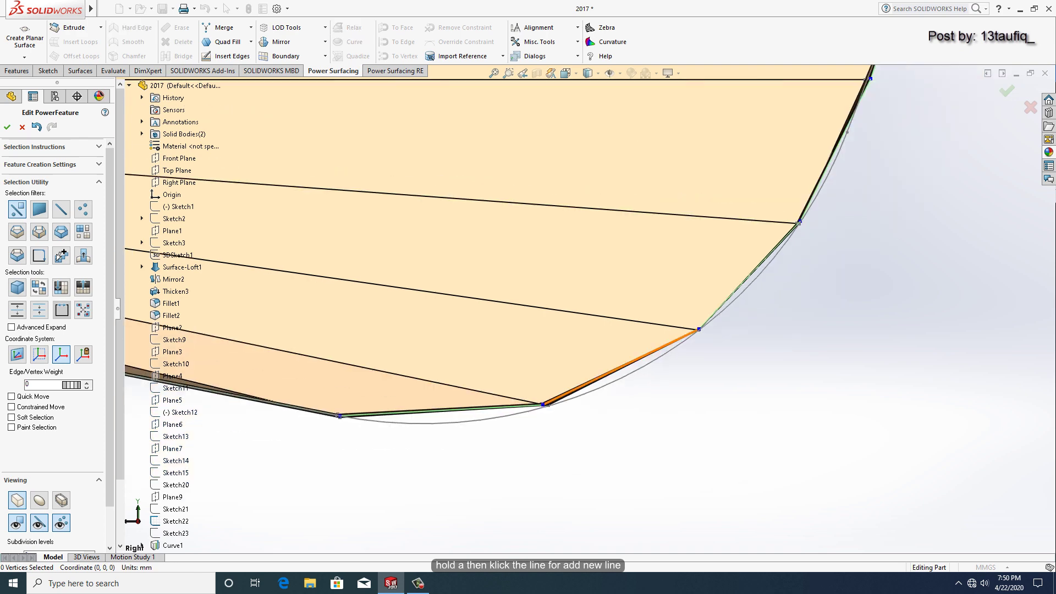
pyautogui.scroll(2, 577, 193)
pyautogui.scroll(3, 577, 193)
# Switch to smooth display, check the shape, and convert the cage into PwrFeature1
pyautogui.scroll(4, 578, 192)
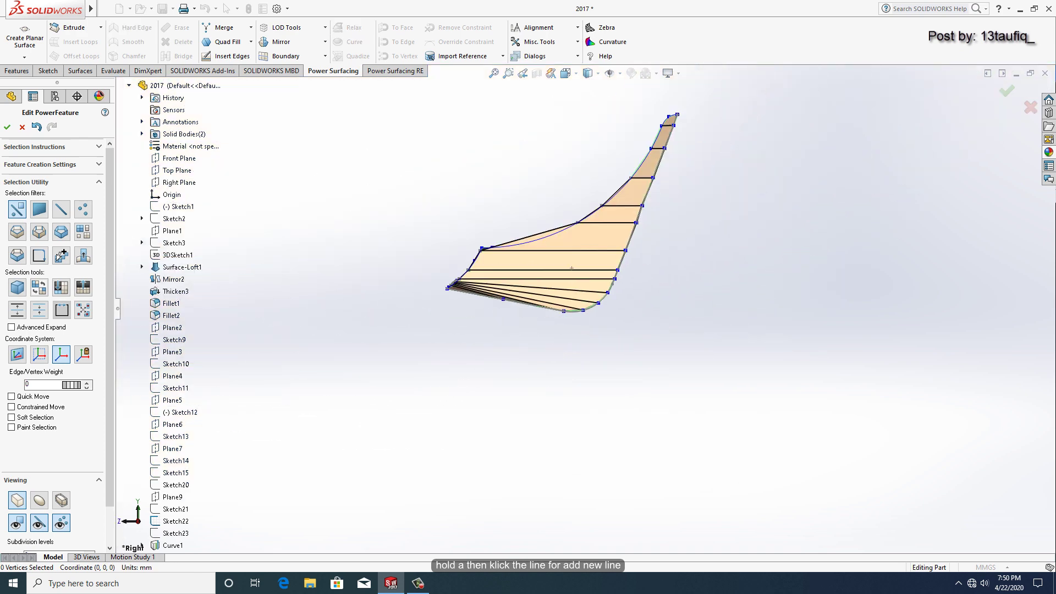
pyautogui.moveTo(583, 253); pyautogui.dragTo(598, 285, button='middle')
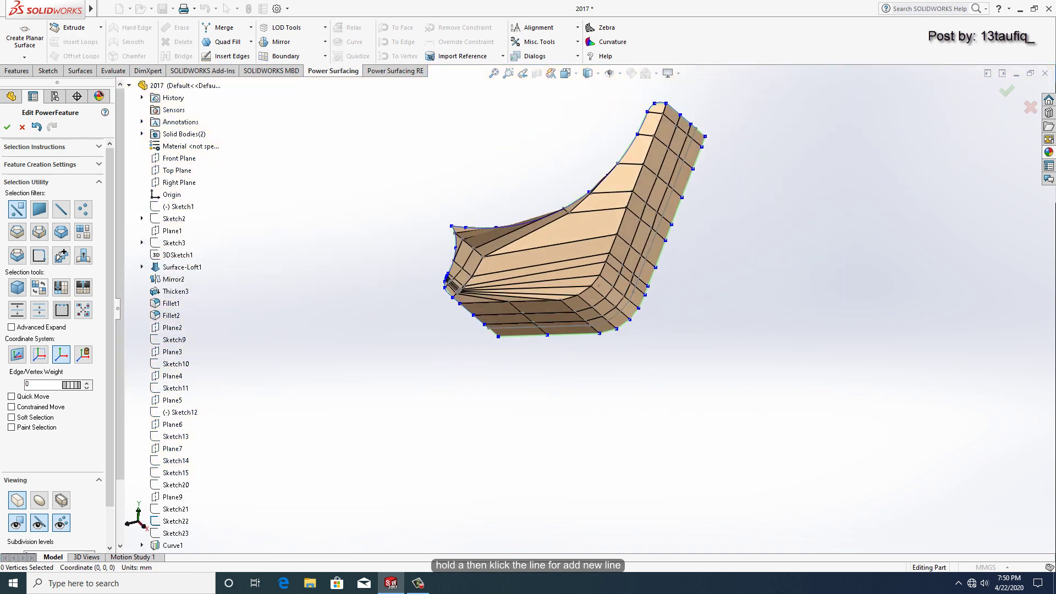
pyautogui.click(39, 500)
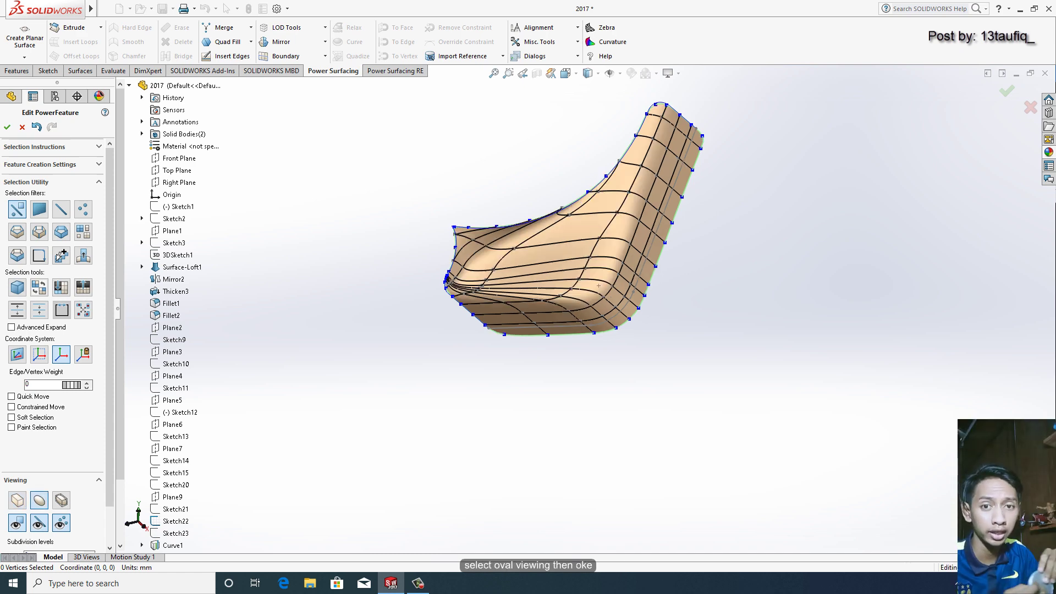
pyautogui.moveTo(583, 264)
pyautogui.mouseDown(button='middle')
pyautogui.moveTo(594, 259)
pyautogui.moveTo(614, 279)
pyautogui.mouseUp(button='middle')
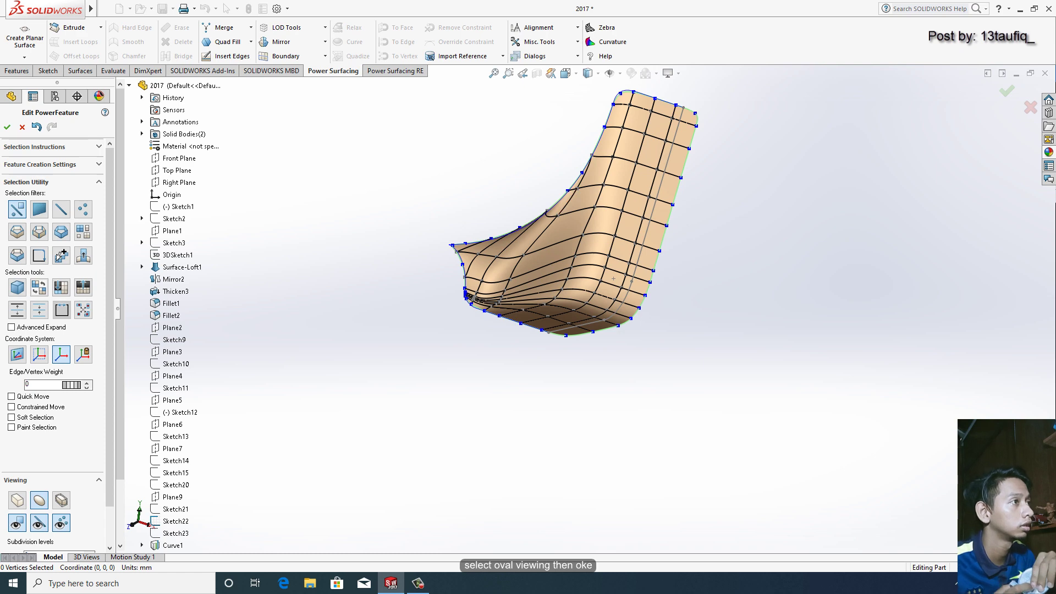
pyautogui.press('Return')
pyautogui.press('Return')
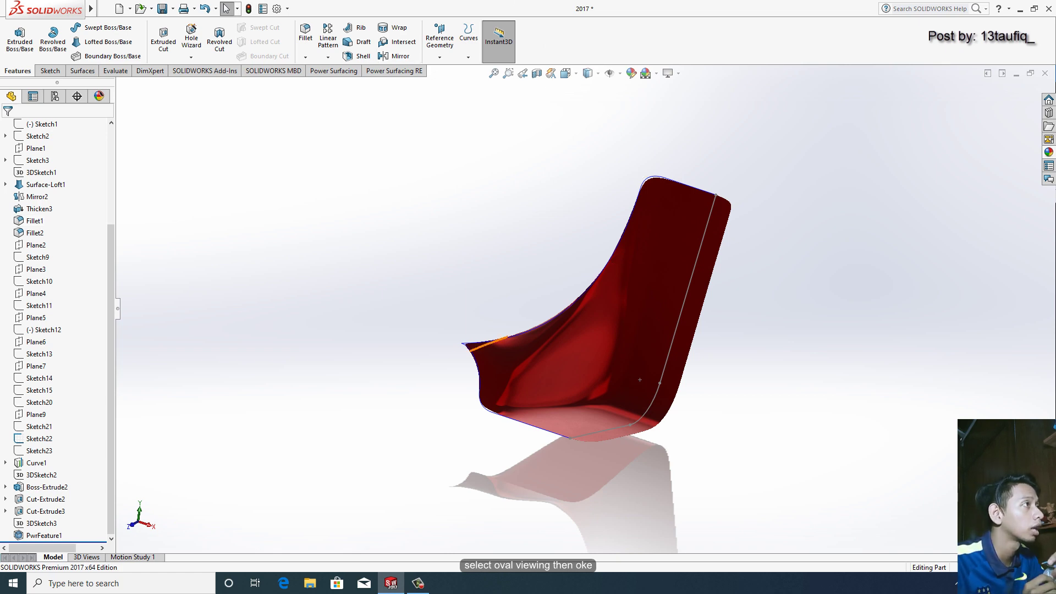
pyautogui.rightClick(463, 344)
# Hide the sketch line and curves on the body
pyautogui.click(495, 351)
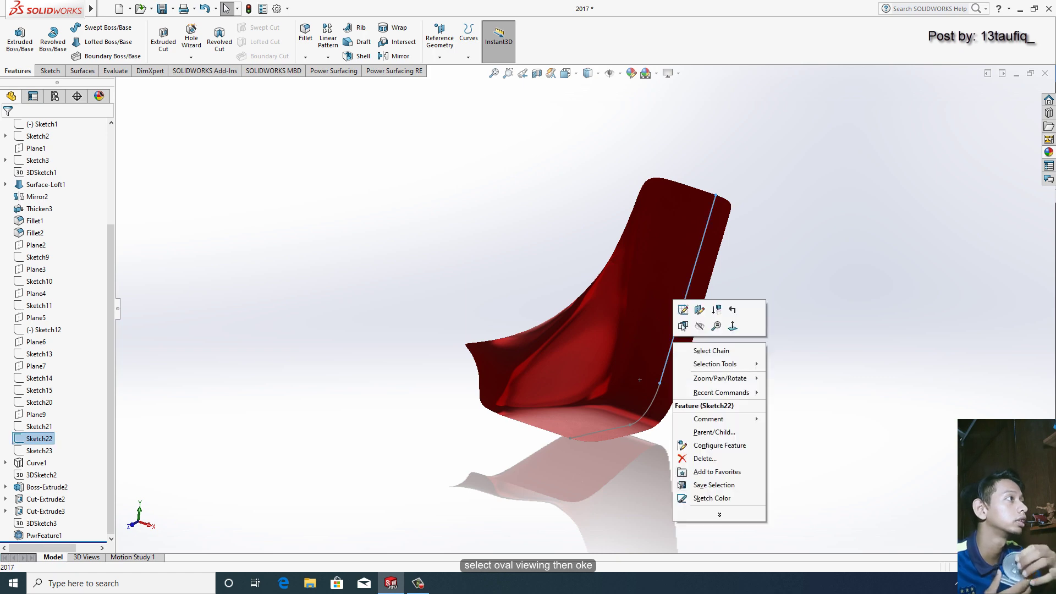
pyautogui.rightClick(682, 302)
pyautogui.click(682, 309)
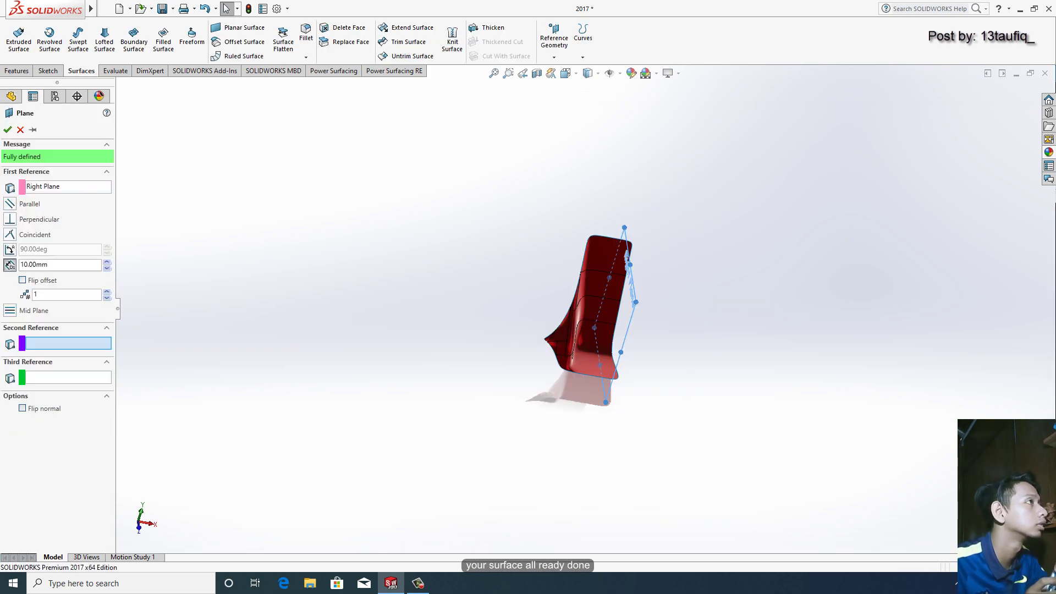
# Create Plane10 offset 30 mm from the Right Plane with the offset flipped
pyautogui.moveTo(572, 282); pyautogui.dragTo(601, 303, button='middle')
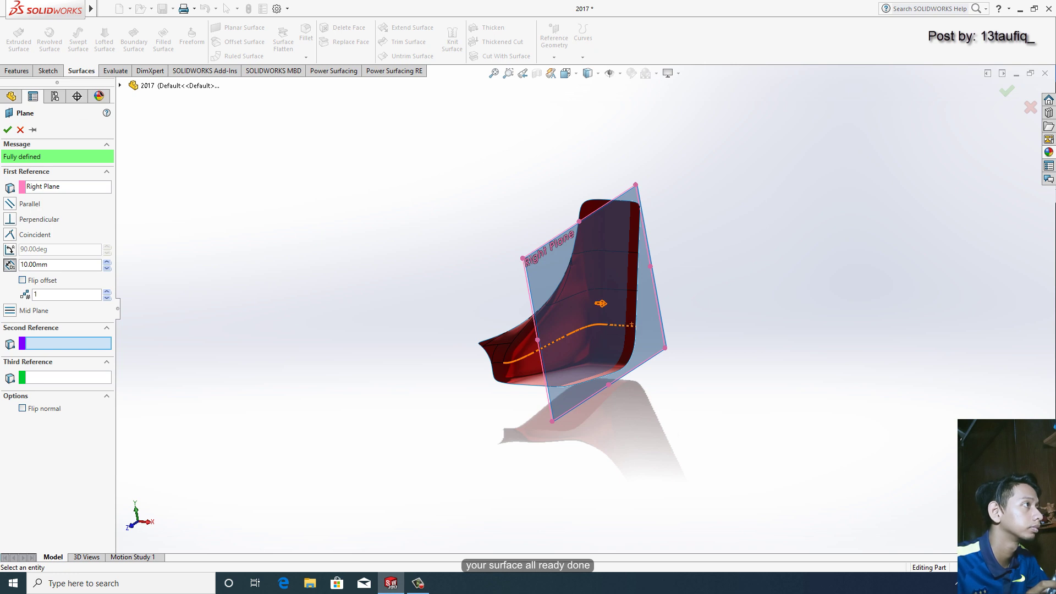
pyautogui.moveTo(601, 303); pyautogui.dragTo(608, 305, button='middle')
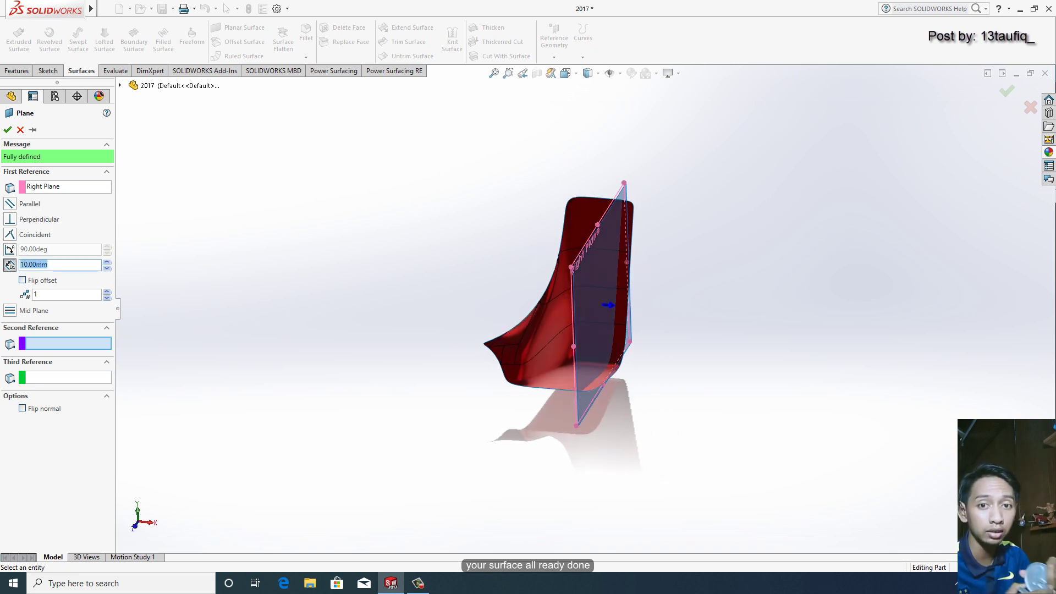
pyautogui.write('20')
pyautogui.press('Return')
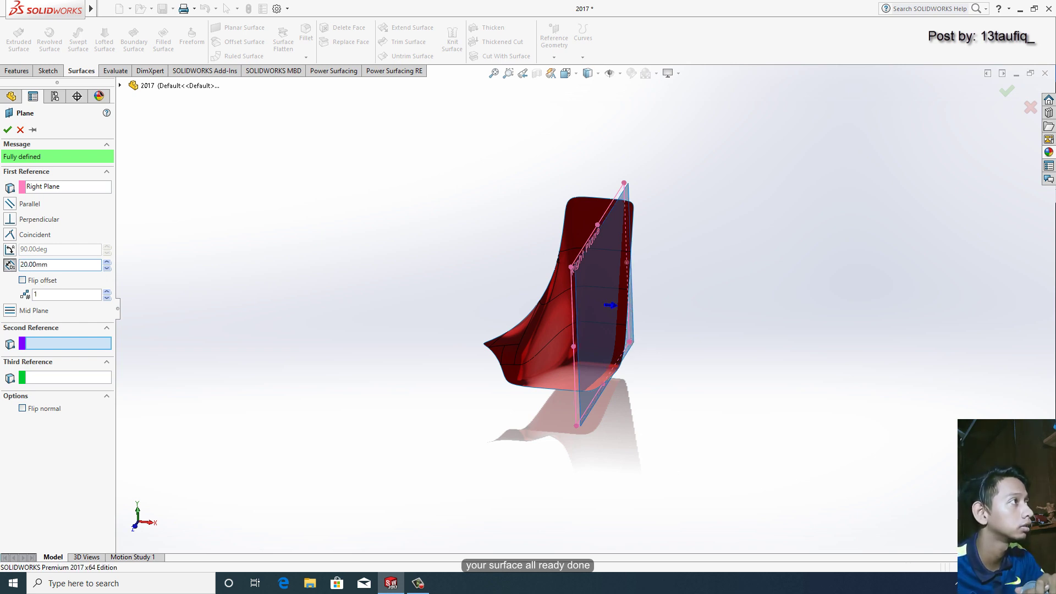
pyautogui.click(610, 305)
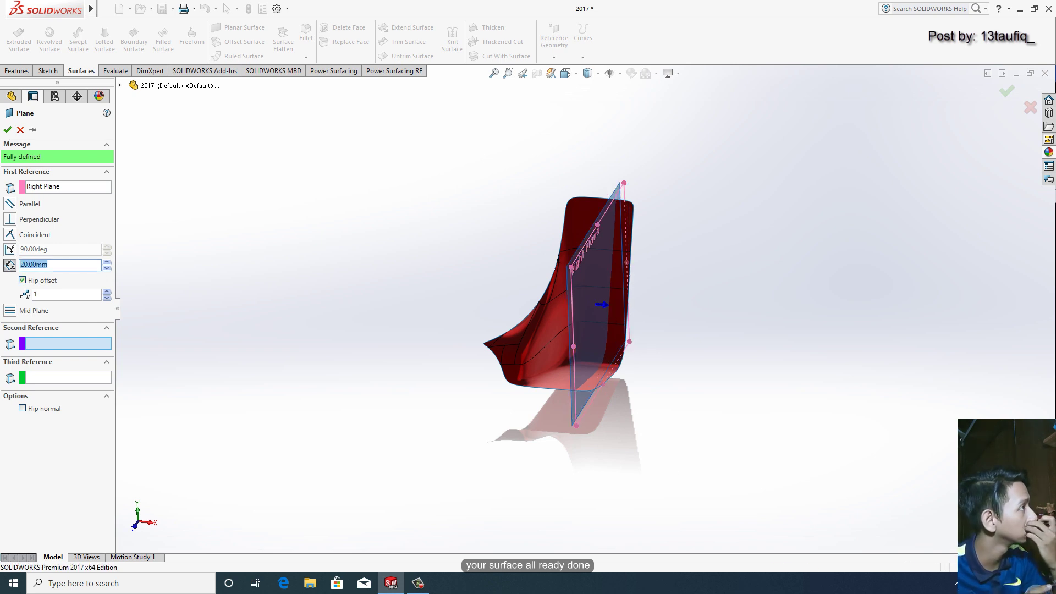
pyautogui.scroll(-2, 585, 415)
pyautogui.scroll(-4, 586, 414)
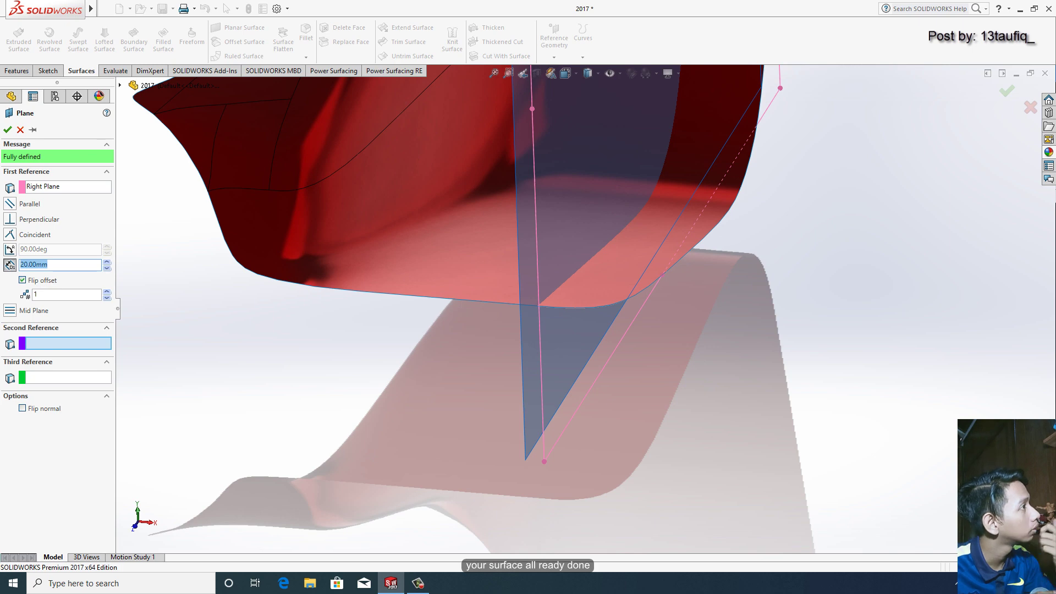
pyautogui.scroll(1, 38, 265)
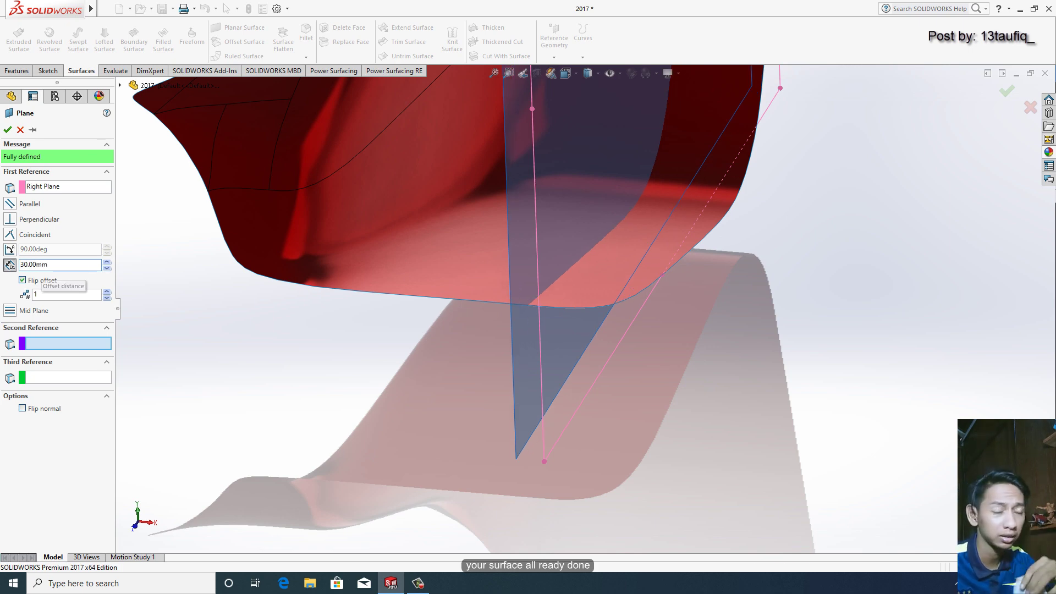
pyautogui.click(8, 130)
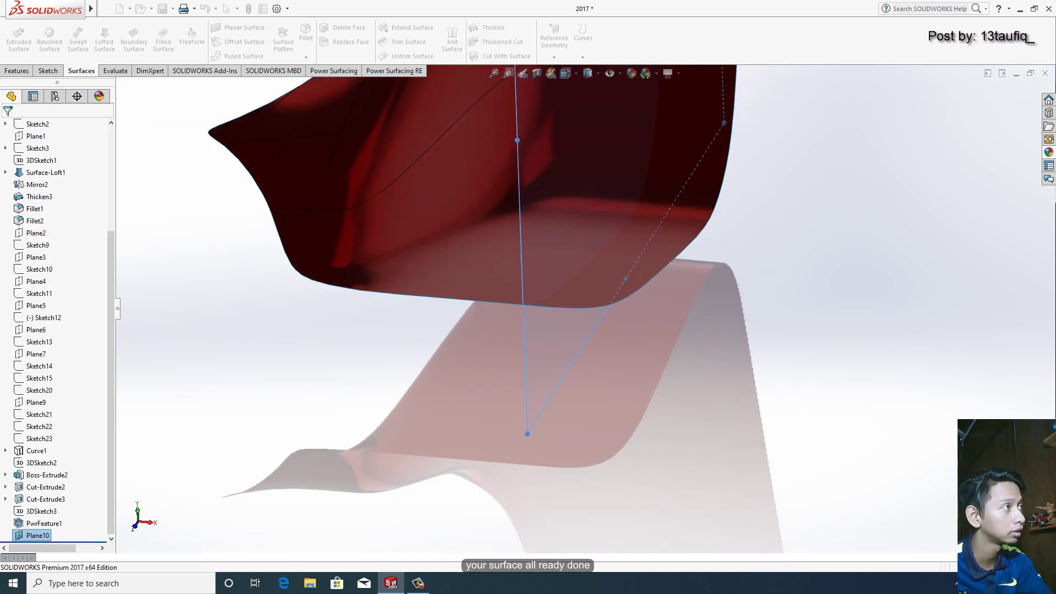
pyautogui.scroll(3, 584, 309)
pyautogui.scroll(2, 585, 308)
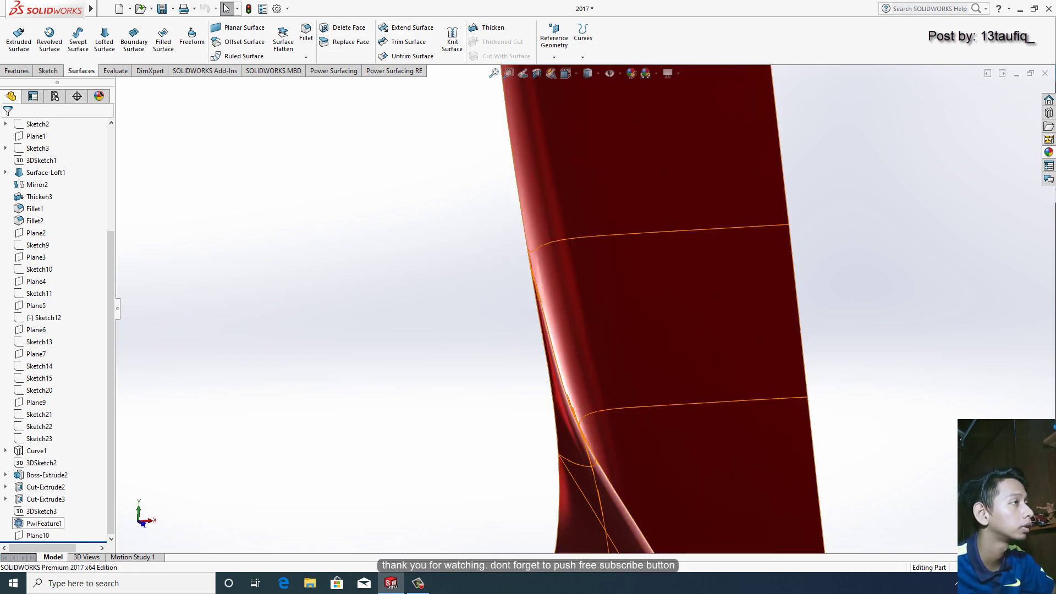
# Re-edit PwrFeature1 with Very Fine quality and convert it despite the control polygon warning
pyautogui.rightClick(44, 523)
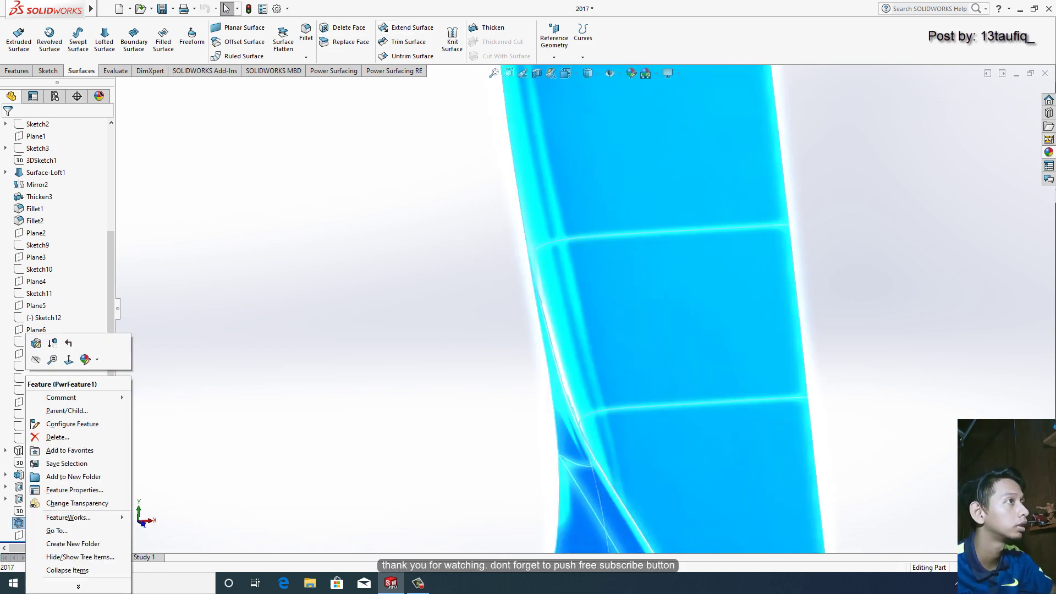
pyautogui.press('Escape')
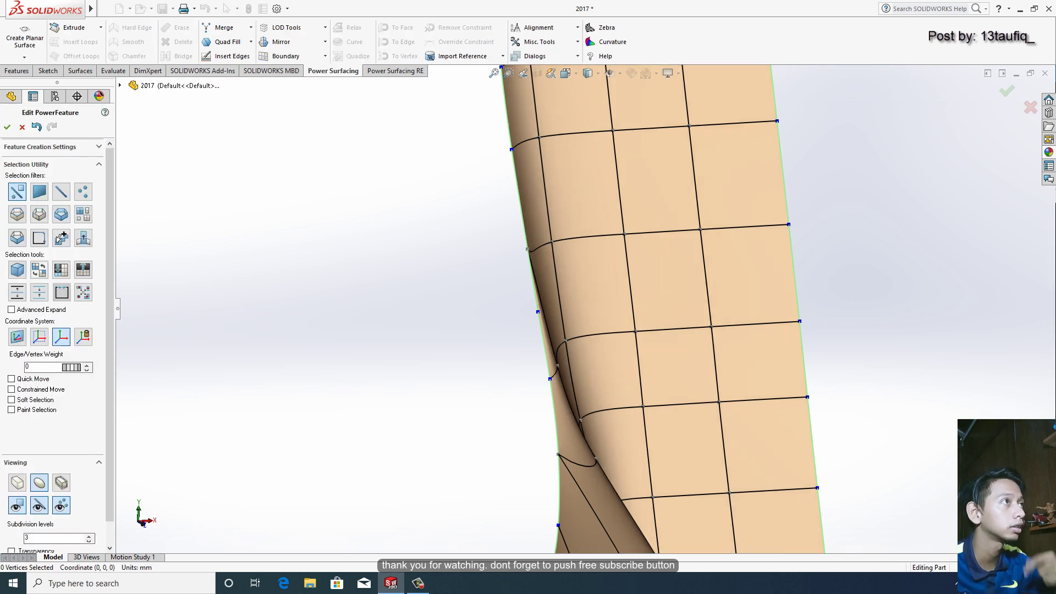
pyautogui.click(99, 147)
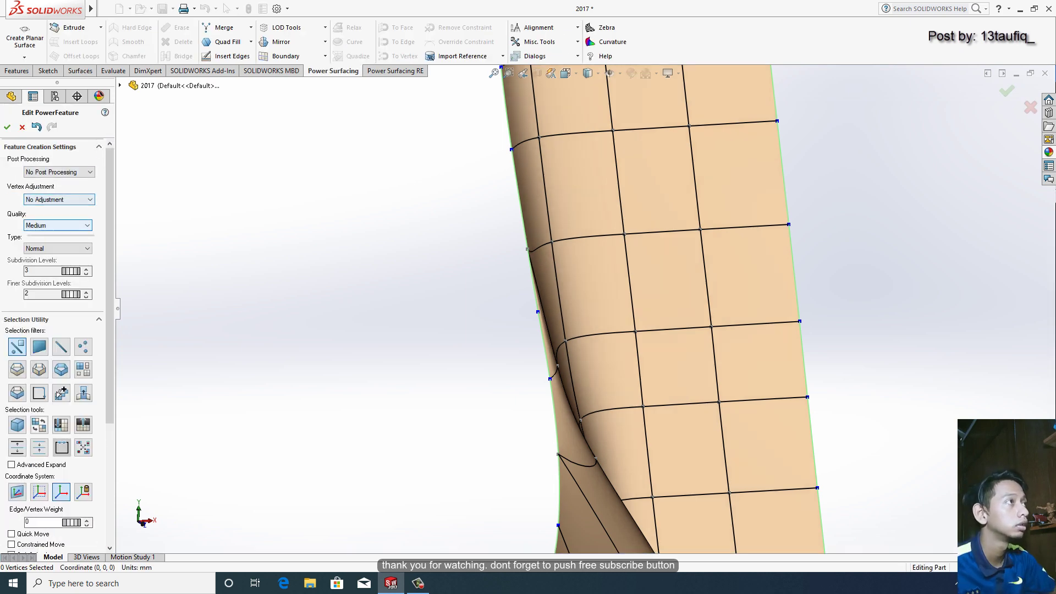
pyautogui.click(58, 225)
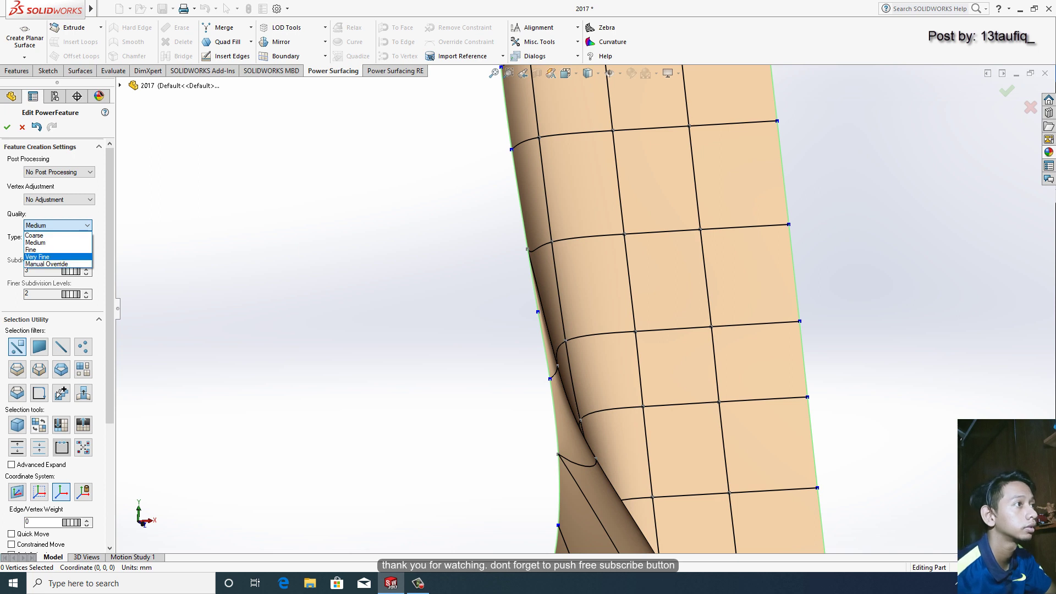
pyautogui.click(55, 257)
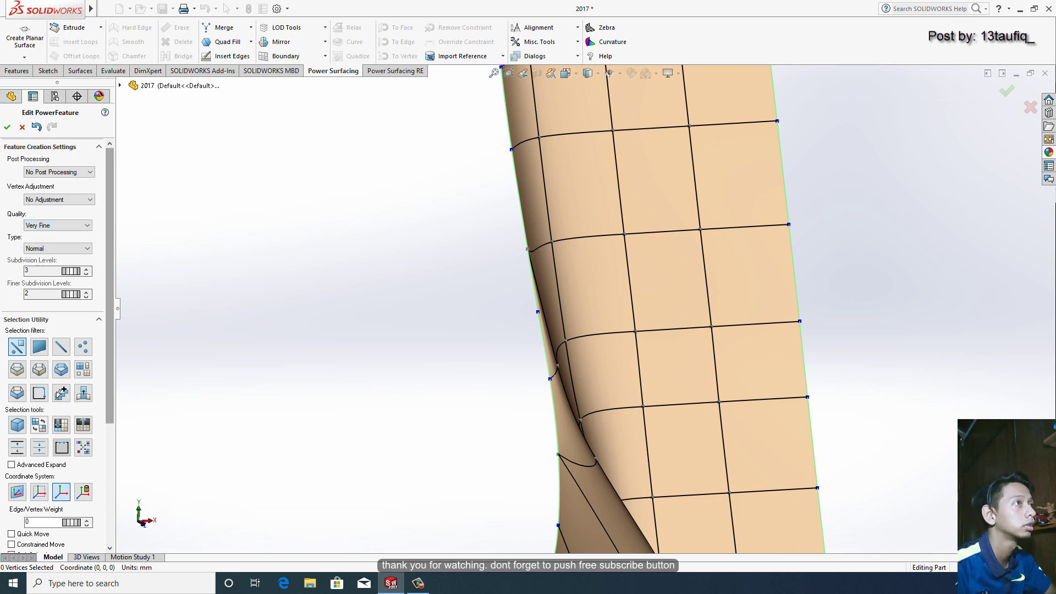
pyautogui.scroll(-2, 55, 330)
pyautogui.scroll(-3, 55, 330)
pyautogui.scroll(-2, 55, 330)
pyautogui.scroll(-3, 55, 330)
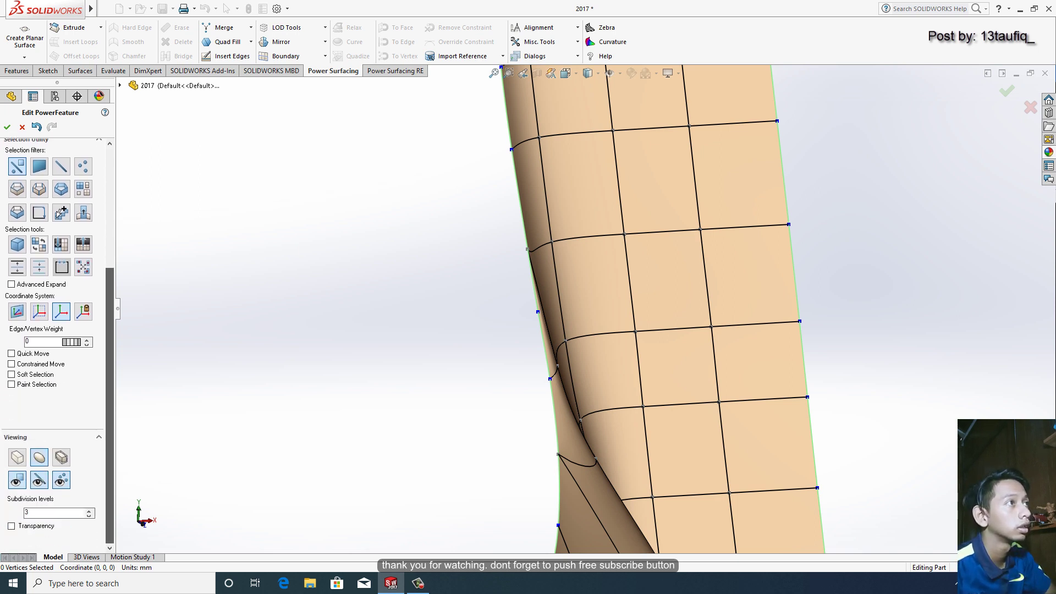
pyautogui.click(7, 127)
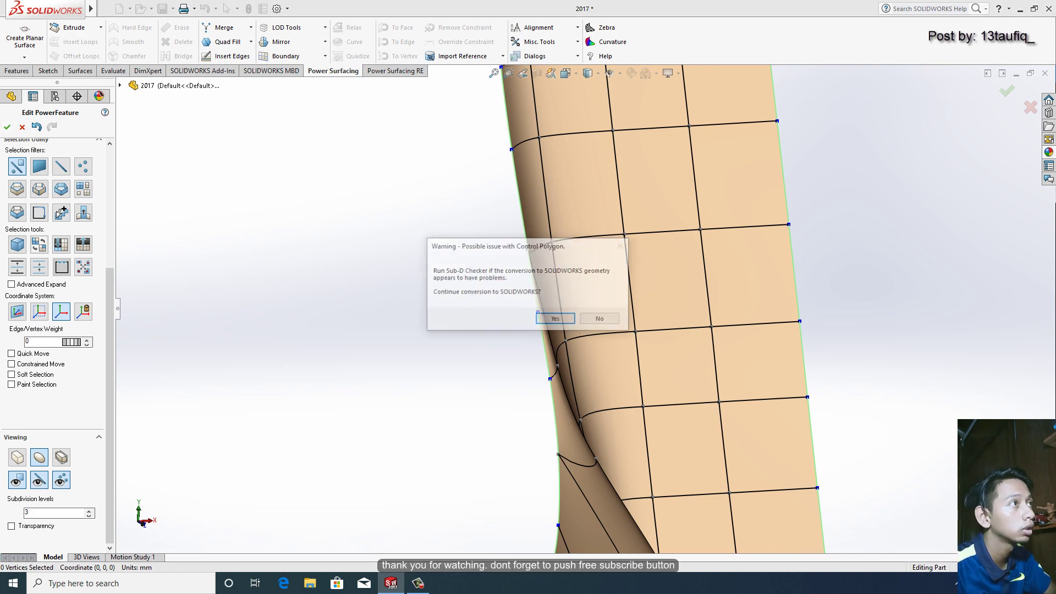
pyautogui.click(550, 319)
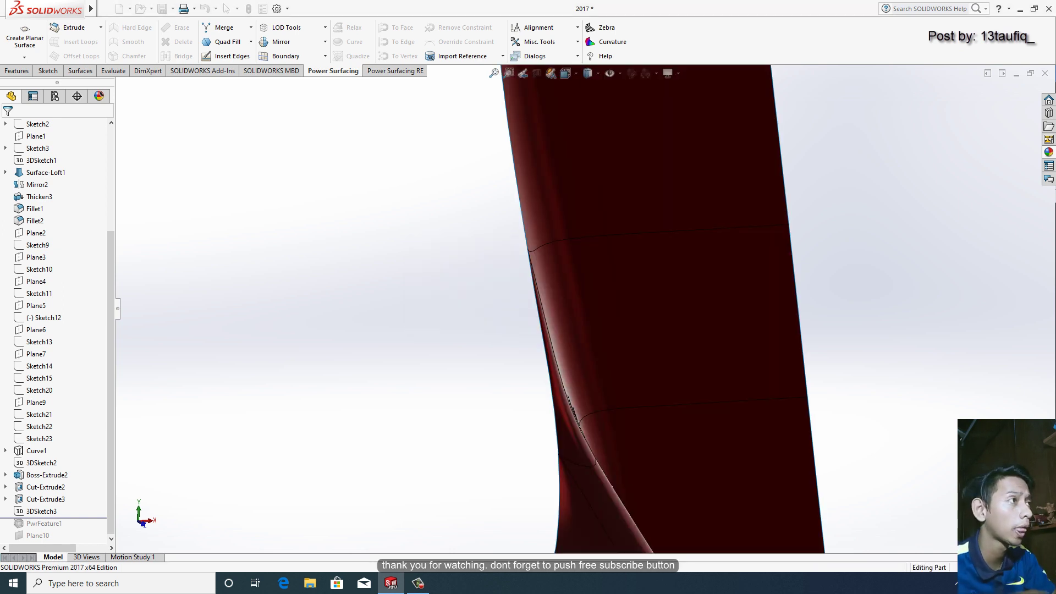
pyautogui.hotkey('ctrl', '7')
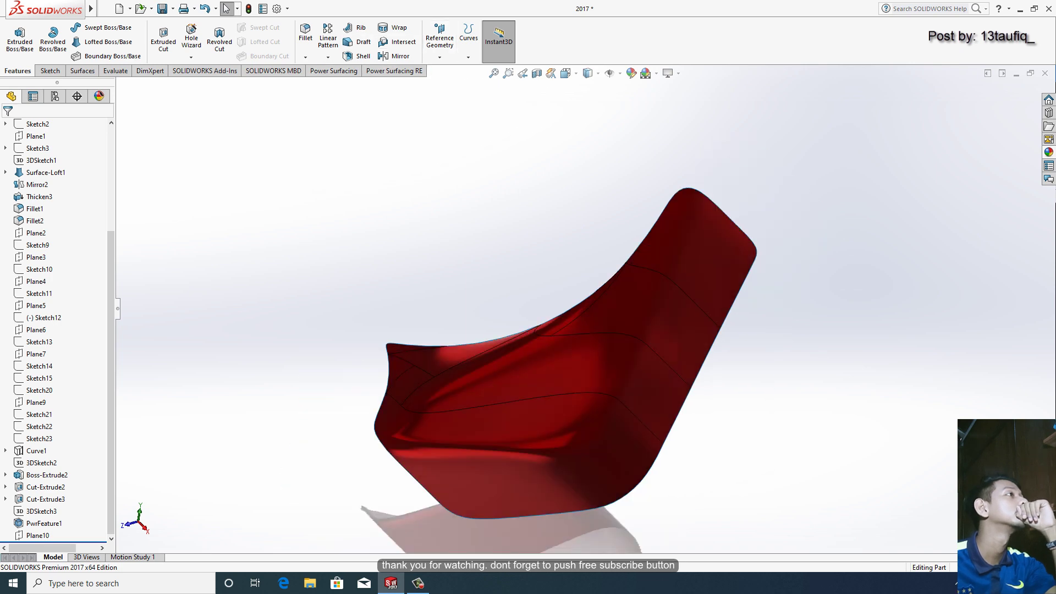
# Trim the red chair surface at Plane10, removing the portion beyond the plane
pyautogui.click(38, 535)
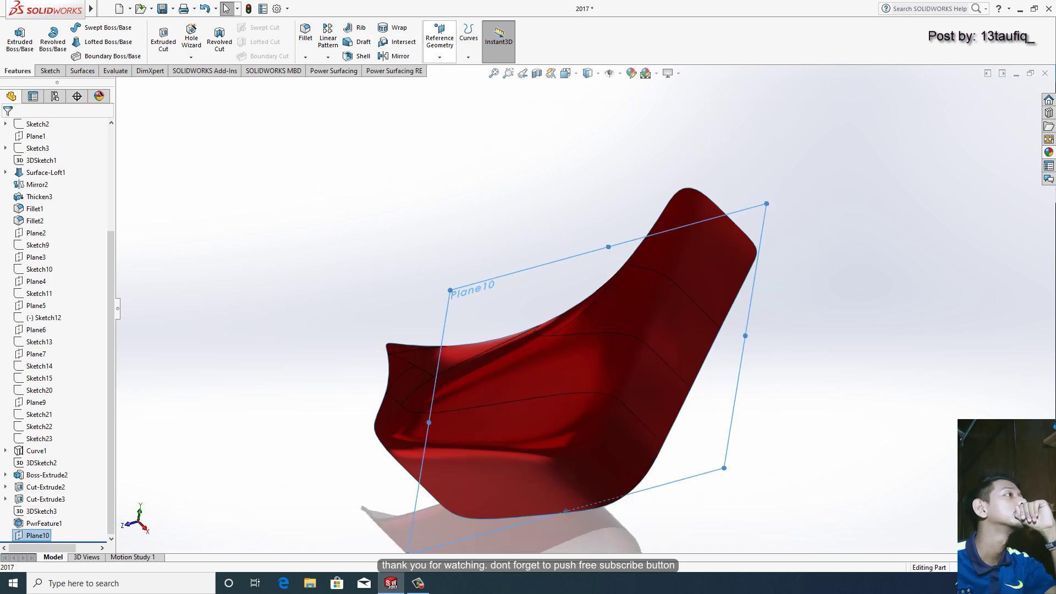
pyautogui.click(82, 70)
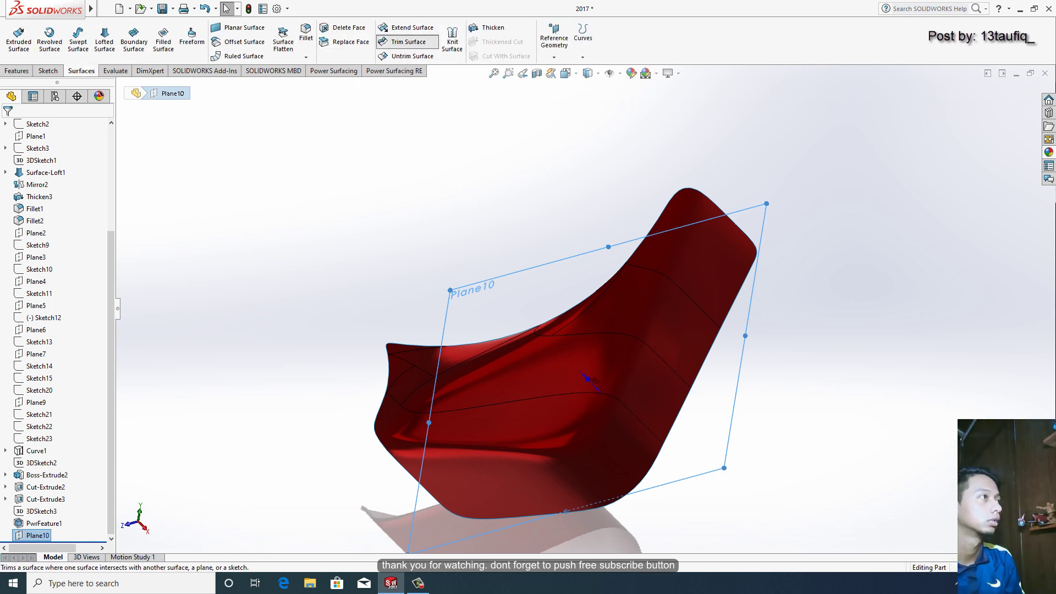
pyautogui.click(408, 42)
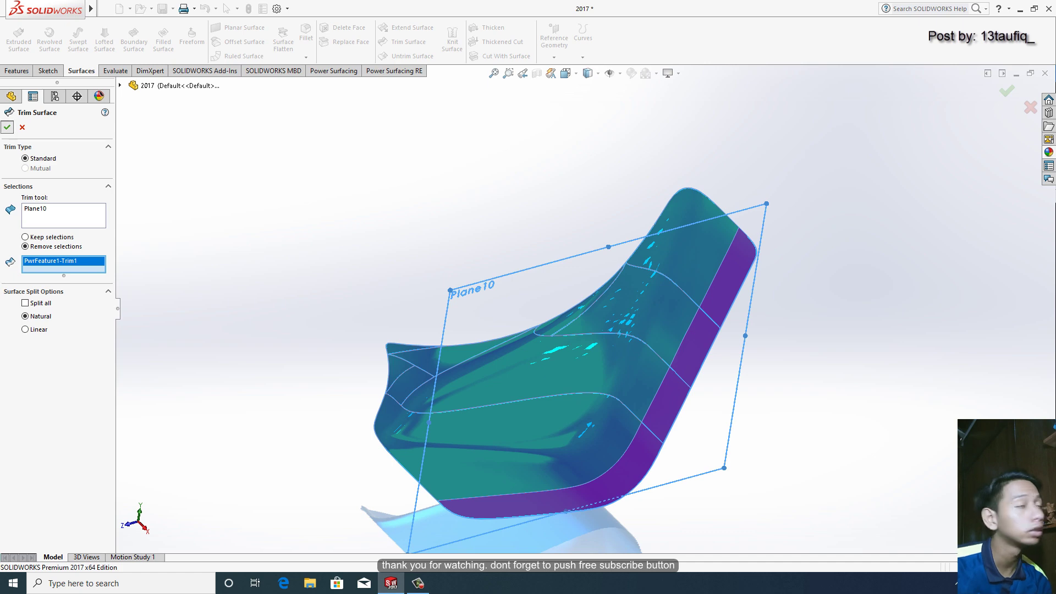
pyautogui.press('Return')
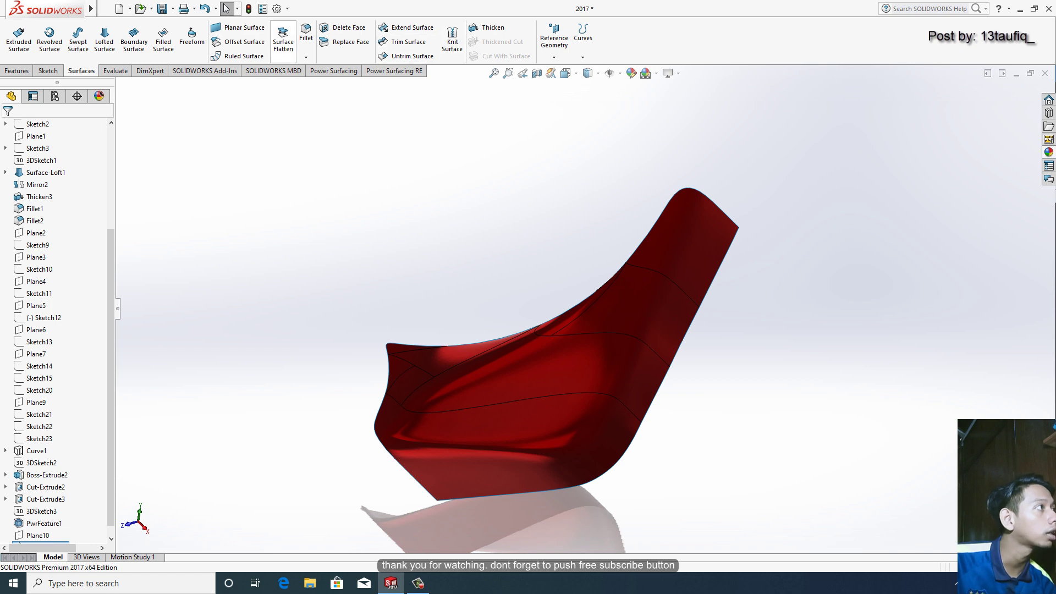
pyautogui.click(17, 70)
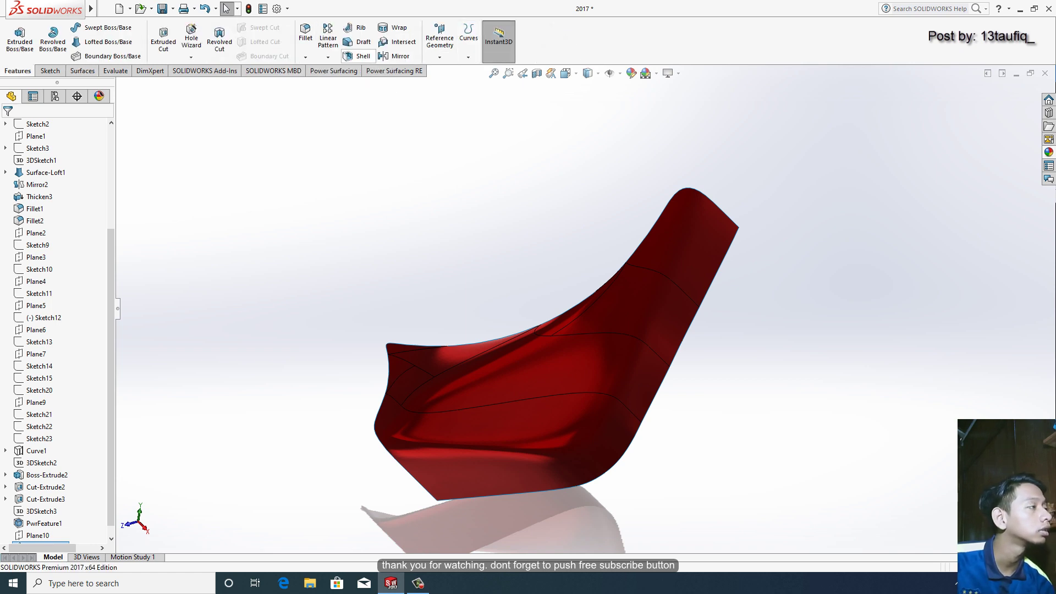
# Mirror the Surface-Trim1 body about the Right Plane to create the opposite chair side
pyautogui.click(393, 55)
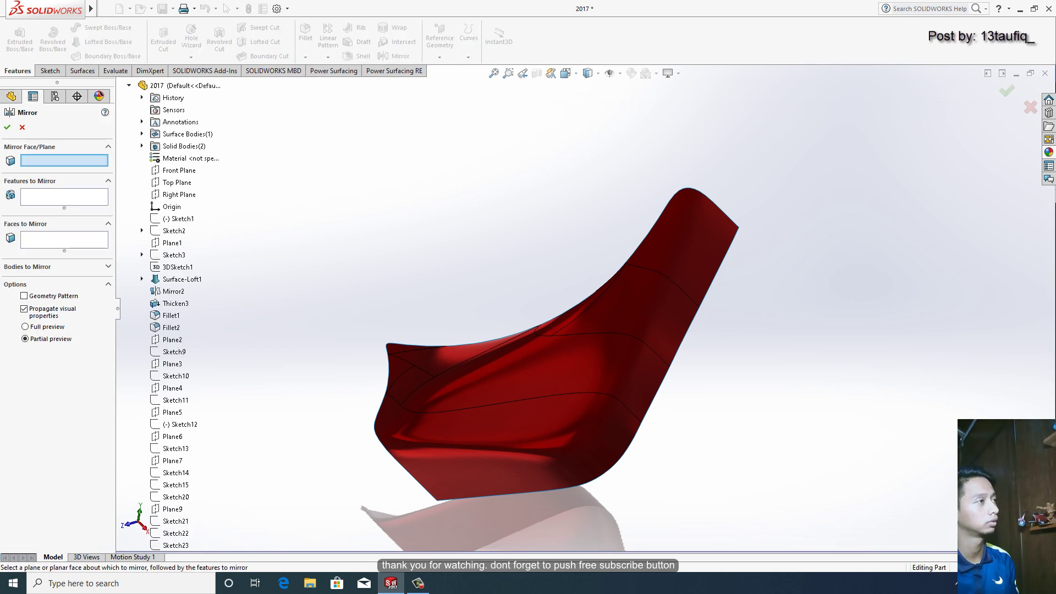
pyautogui.click(180, 195)
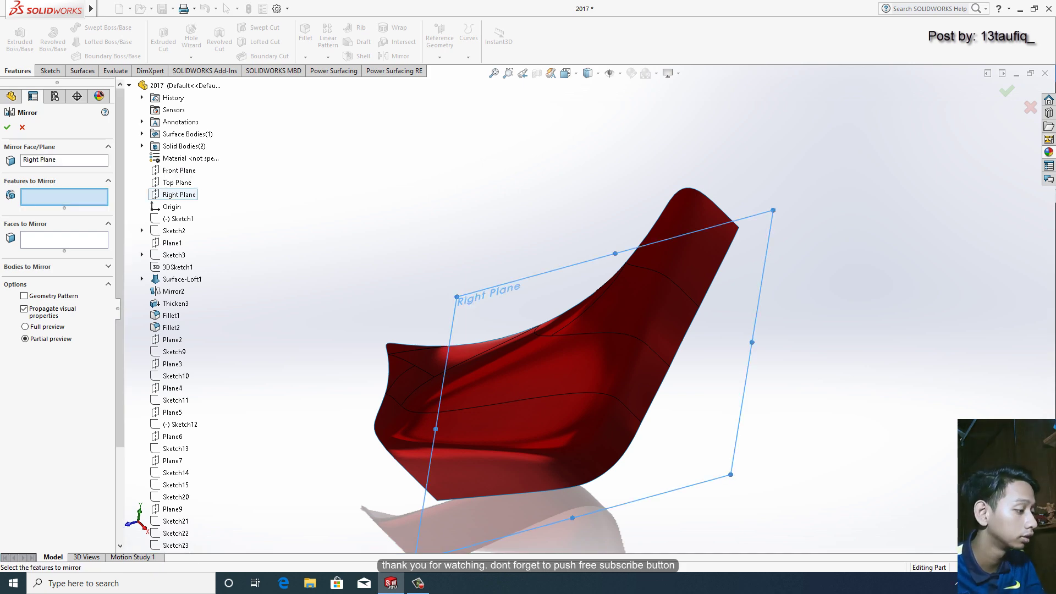
pyautogui.click(108, 266)
pyautogui.click(539, 385)
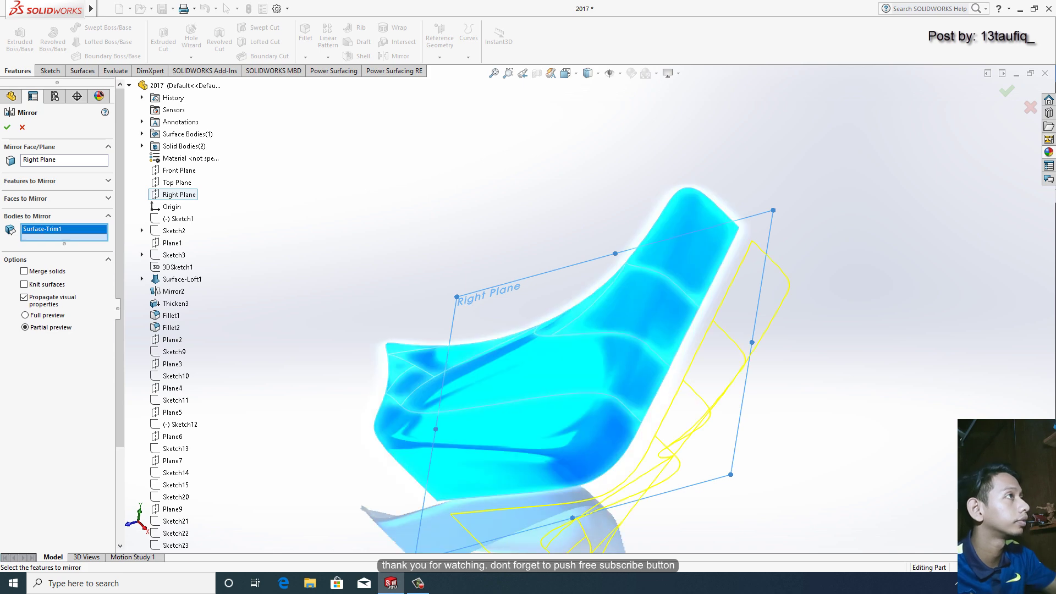
pyautogui.click(7, 127)
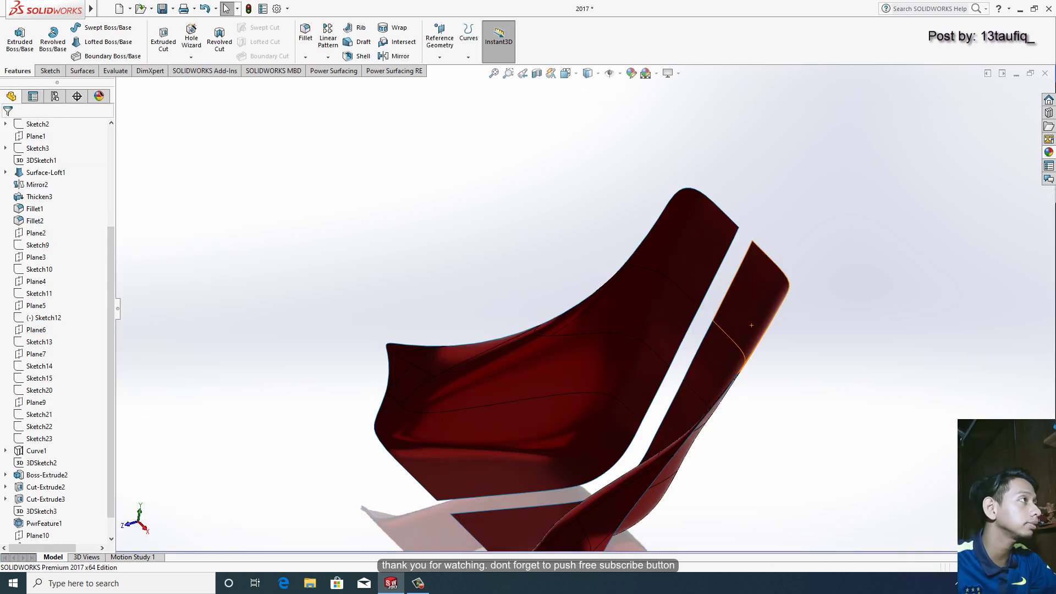
# Start a lofted surface, abandon it, and begin choosing a new 3D sketch
pyautogui.click(81, 70)
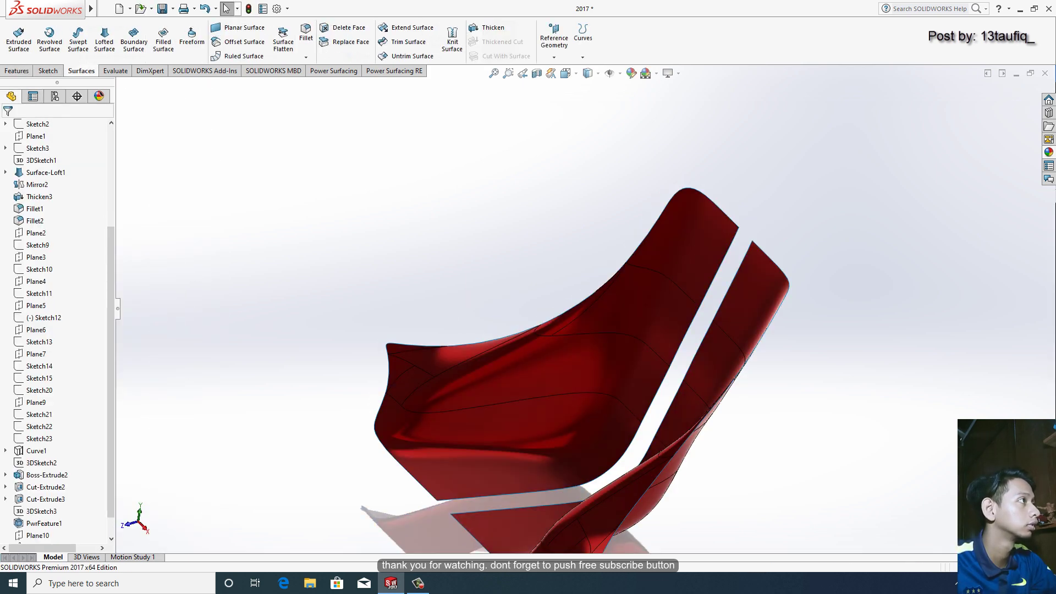
pyautogui.click(104, 38)
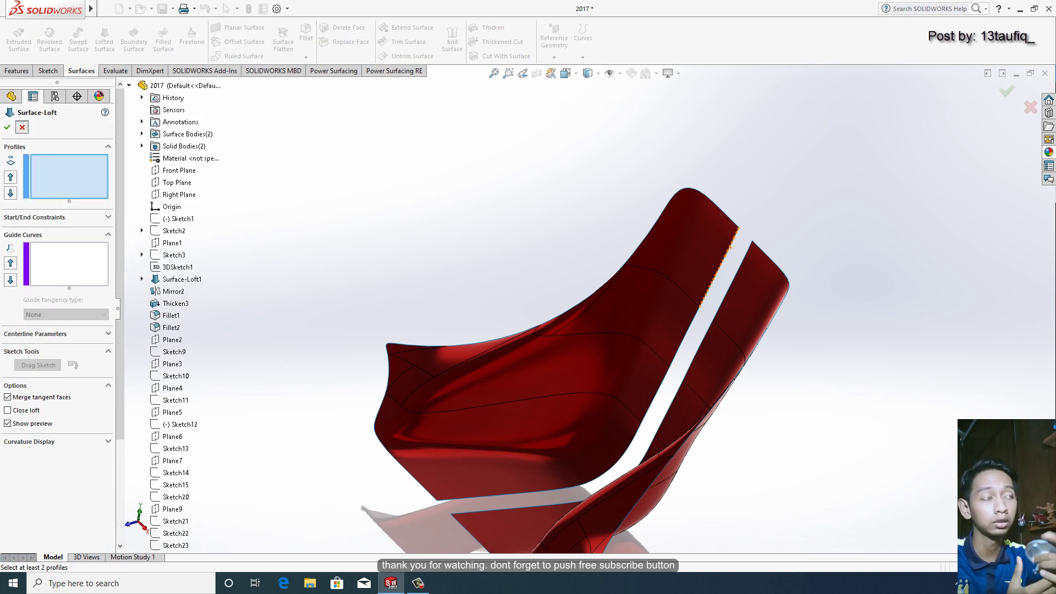
pyautogui.press('Escape')
pyautogui.click(48, 70)
pyautogui.click(15, 57)
# Convert the four gap-facing edges of the chair side into 3DSketch4 and exit the sketch
pyautogui.click(30, 82)
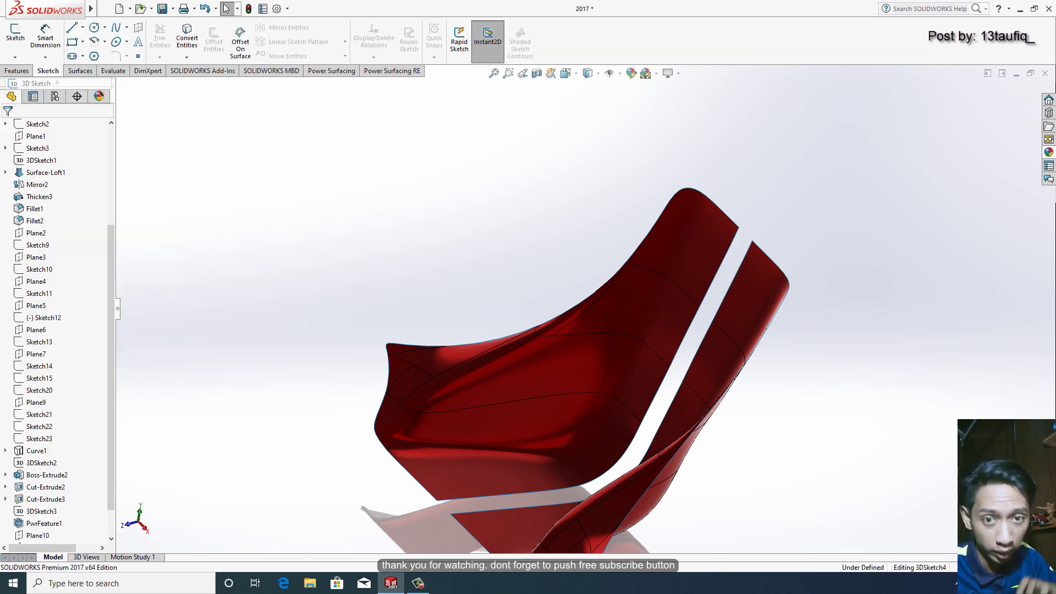
pyautogui.click(187, 37)
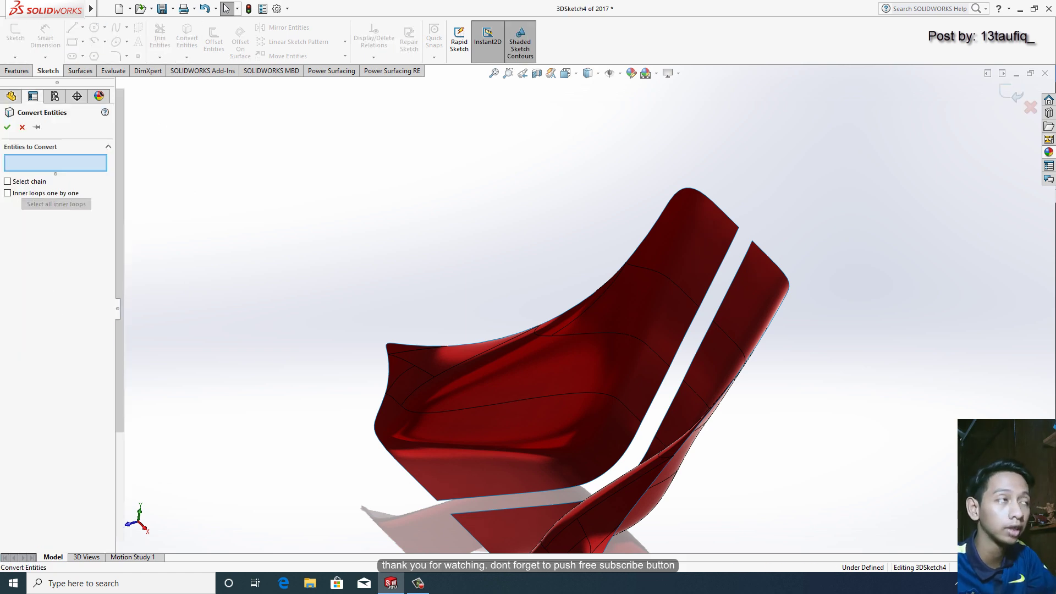
pyautogui.click(708, 287)
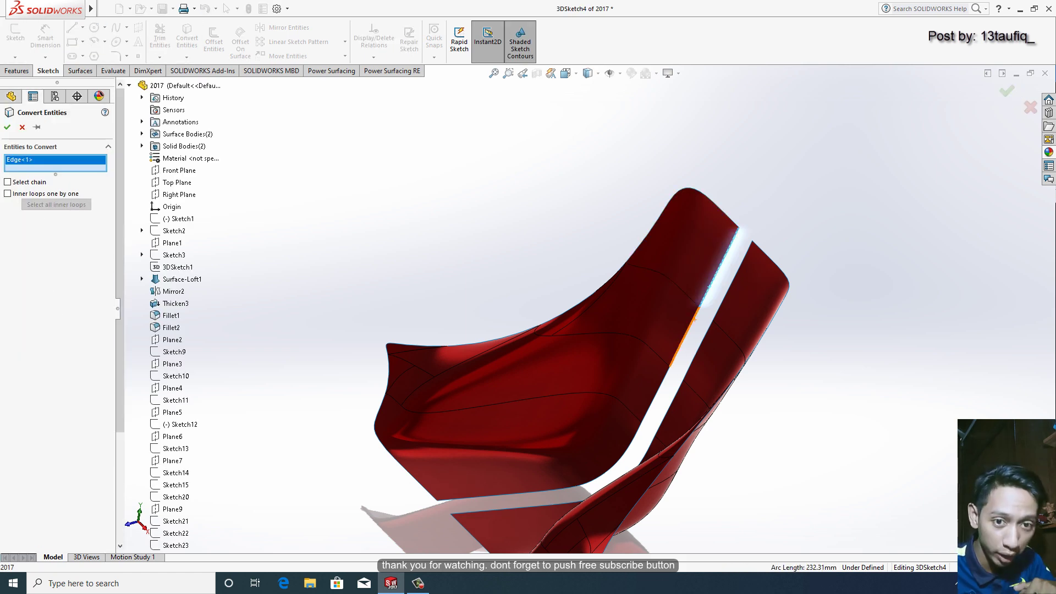
pyautogui.click(685, 339)
pyautogui.click(666, 392)
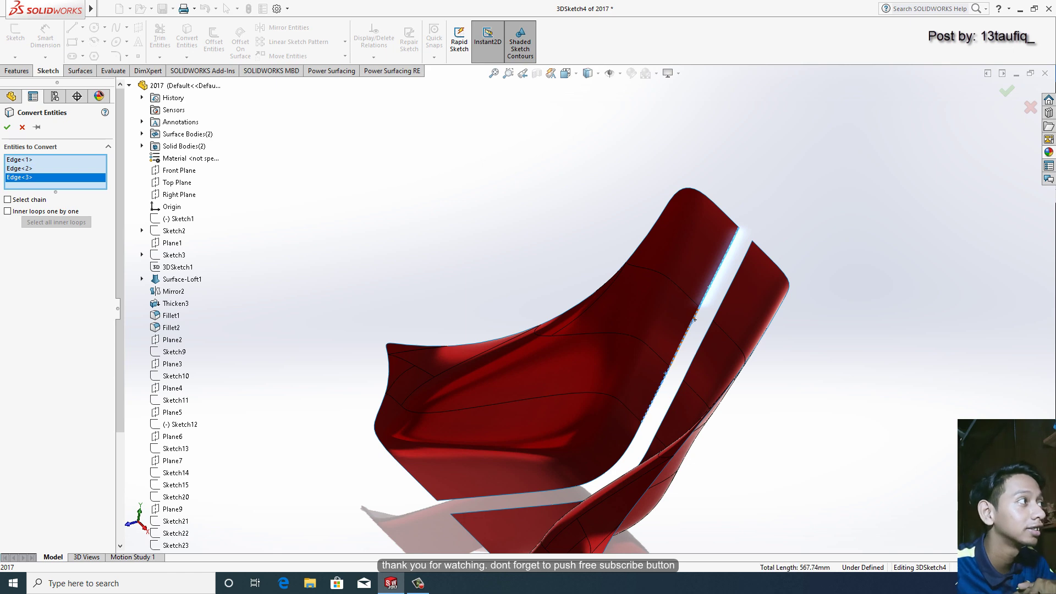
pyautogui.click(616, 464)
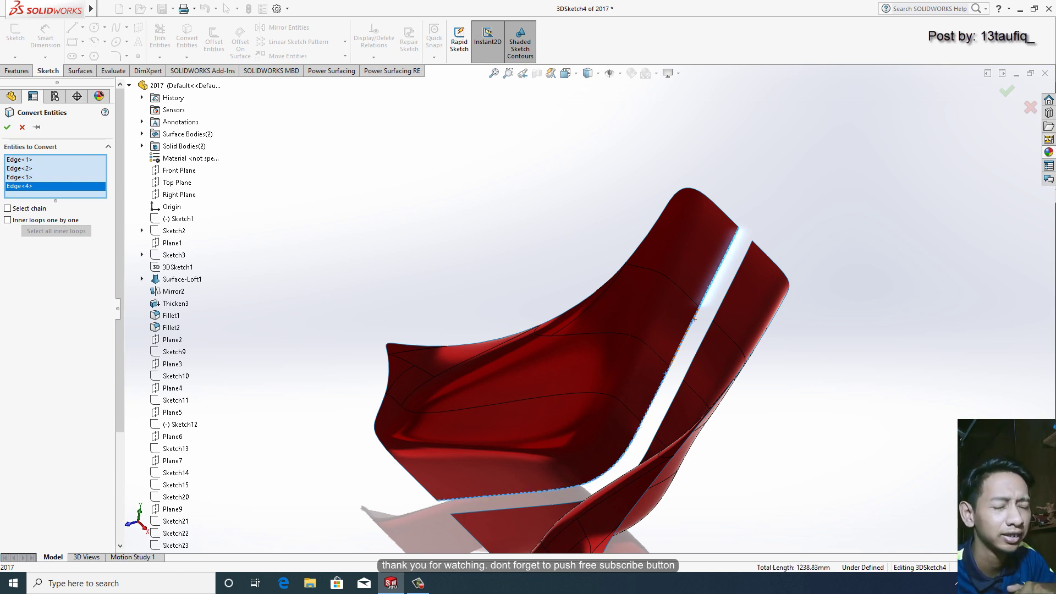
pyautogui.press('Return')
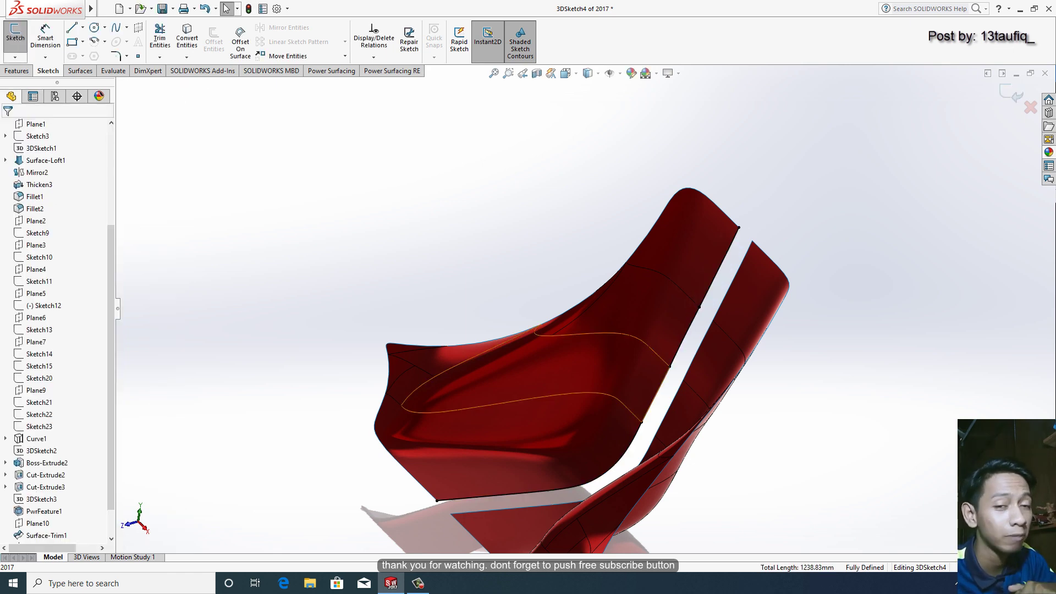
pyautogui.moveTo(695, 319); pyautogui.dragTo(726, 308, button='middle')
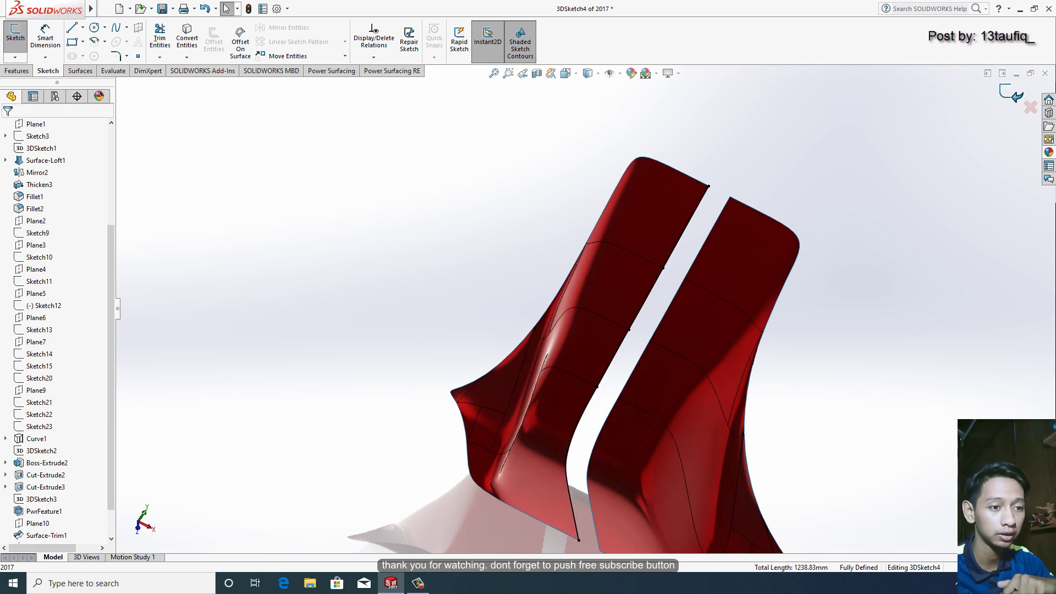
pyautogui.click(15, 33)
# Start another 3D sketch and pick the right side's upper and lower gap edges
pyautogui.click(15, 57)
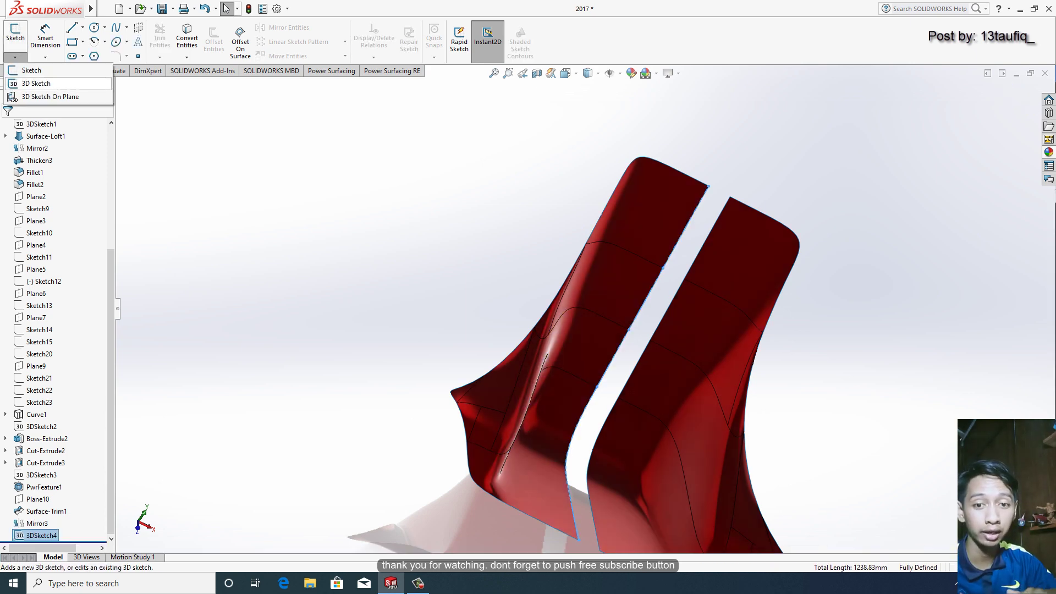
pyautogui.click(35, 83)
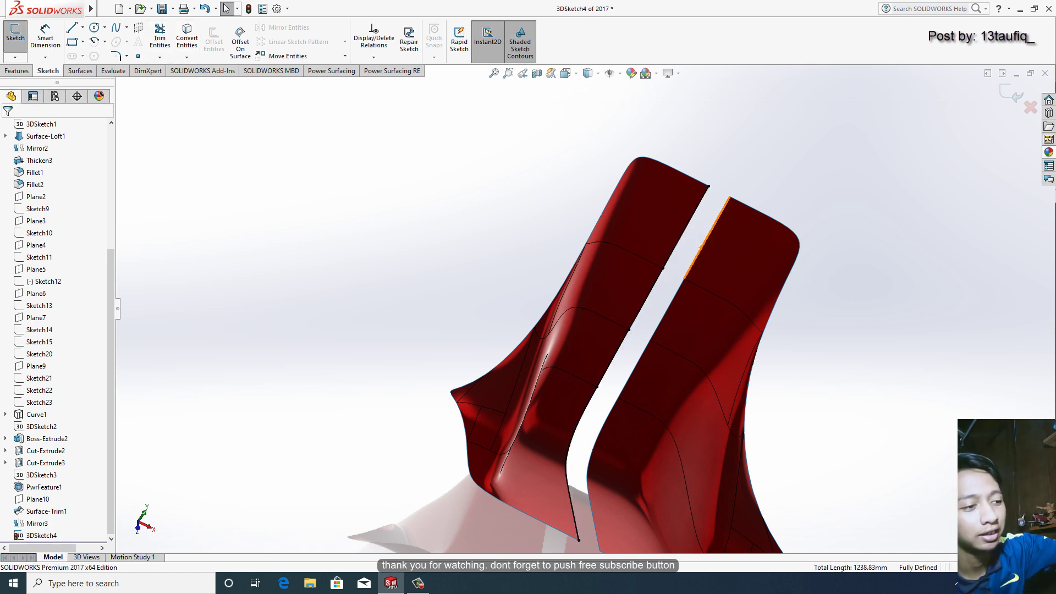
pyautogui.click(680, 288)
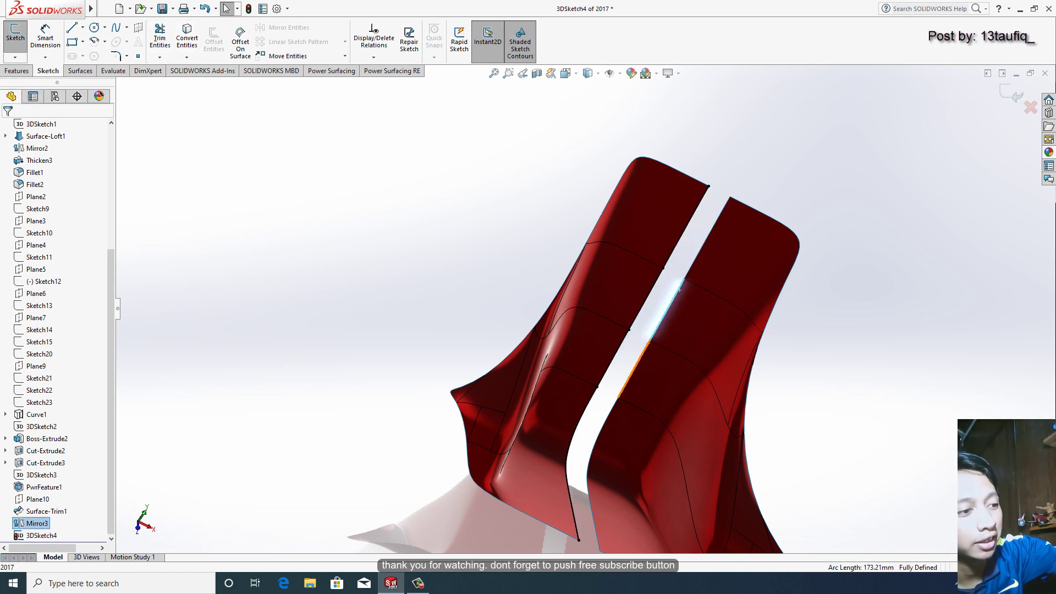
pyautogui.click(645, 348)
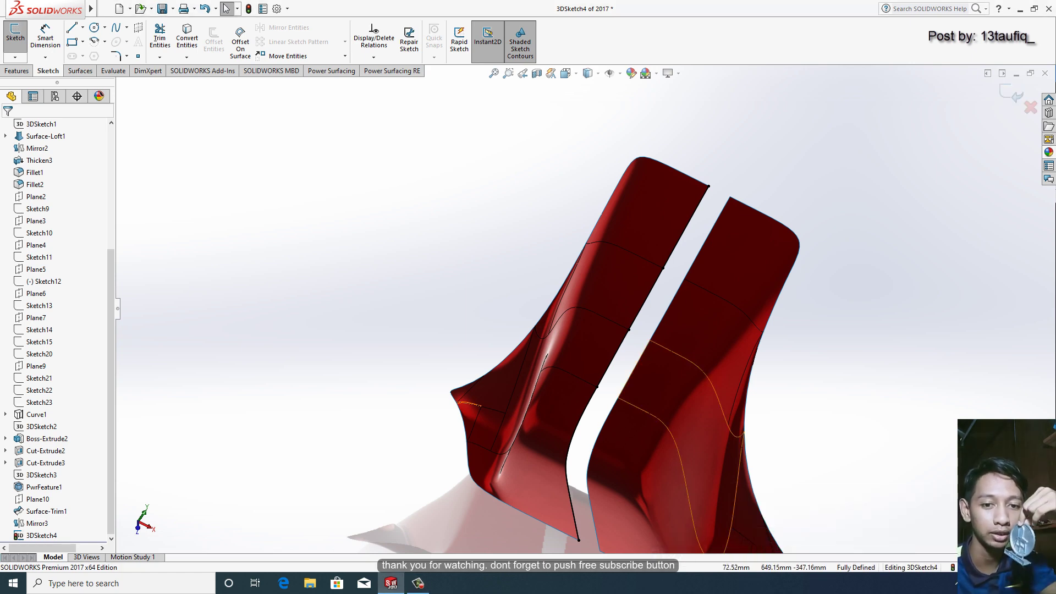
# Orbit the model so the seat faces the viewer, then exit the 3D sketch
pyautogui.moveTo(479, 406); pyautogui.dragTo(550, 385, button='middle')
pyautogui.scroll(3, 583, 330)
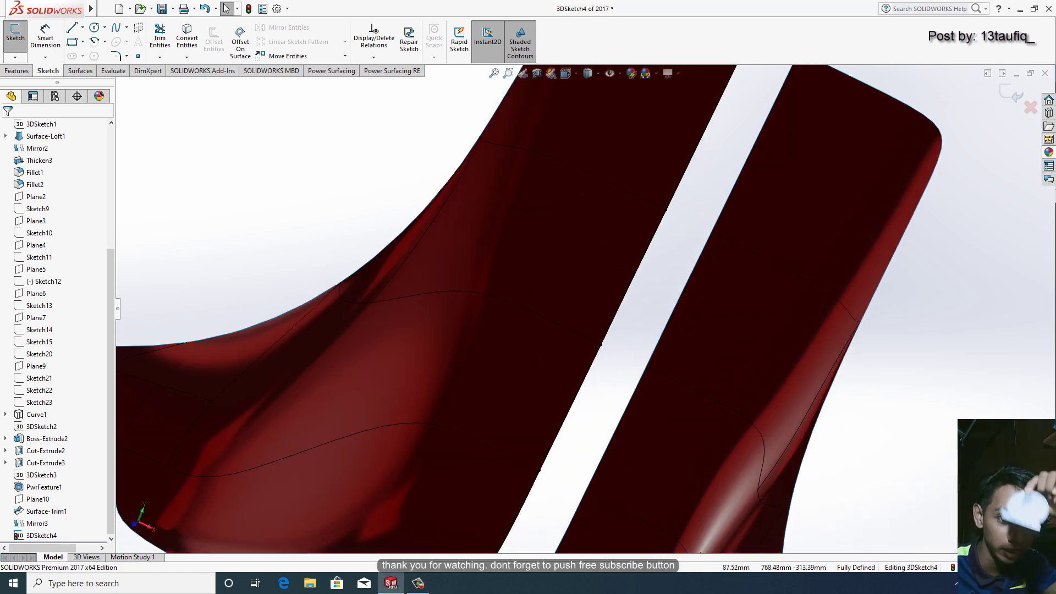
pyautogui.moveTo(583, 330); pyautogui.dragTo(550, 341, button='middle')
pyautogui.scroll(-4, 583, 330)
pyautogui.scroll(3, 648, 444)
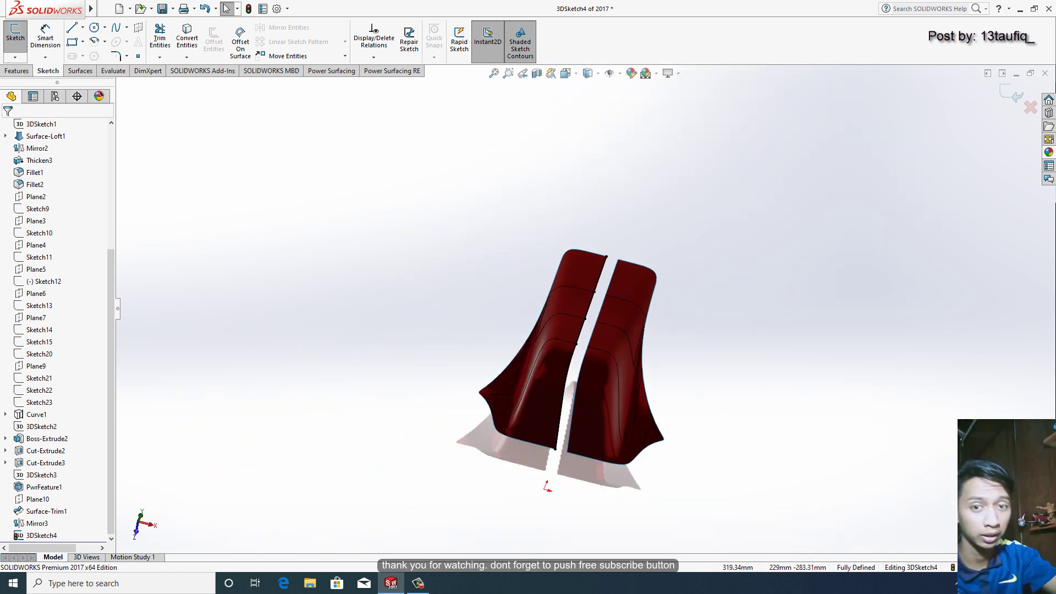
pyautogui.moveTo(547, 482); pyautogui.dragTo(570, 498, button='middle')
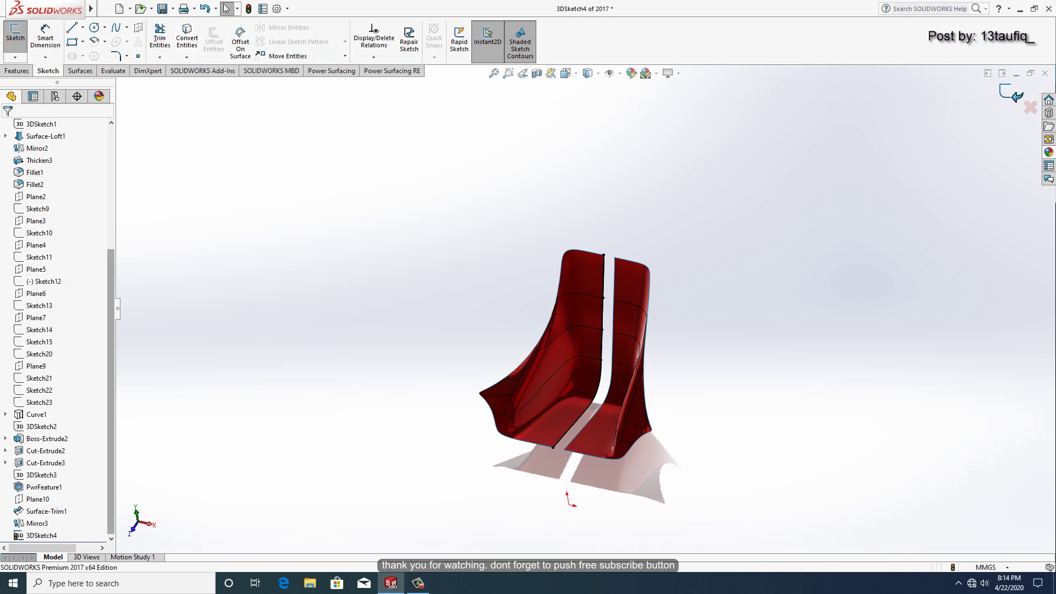
pyautogui.hotkey('ctrl', 'b')
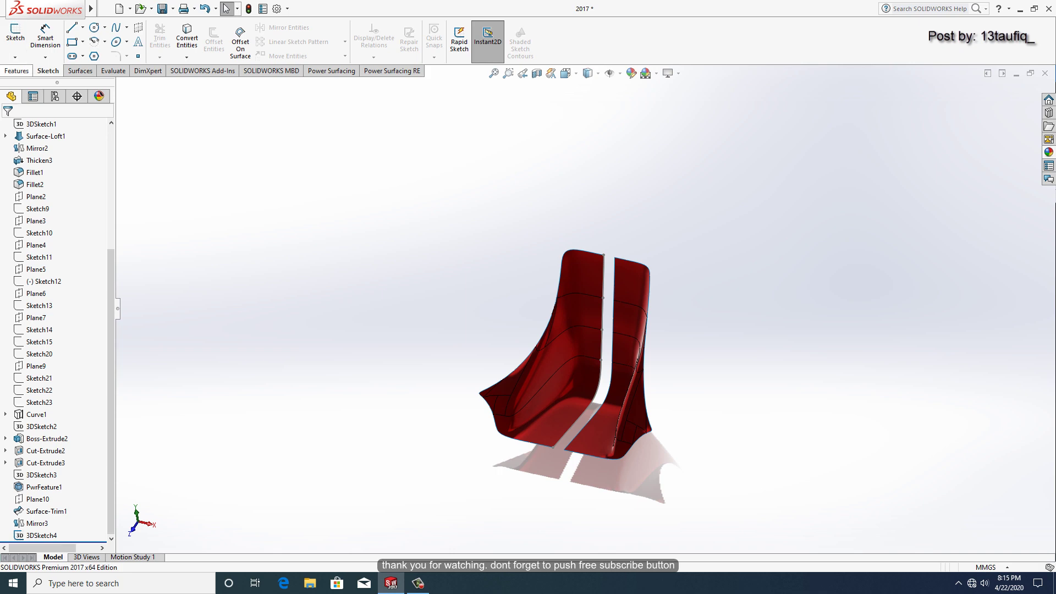
# Convert the four gap edges (1238.83 mm total) into 3DSketch5 and exit the sketch
pyautogui.scroll(-5, 686, 315)
pyautogui.click(15, 57)
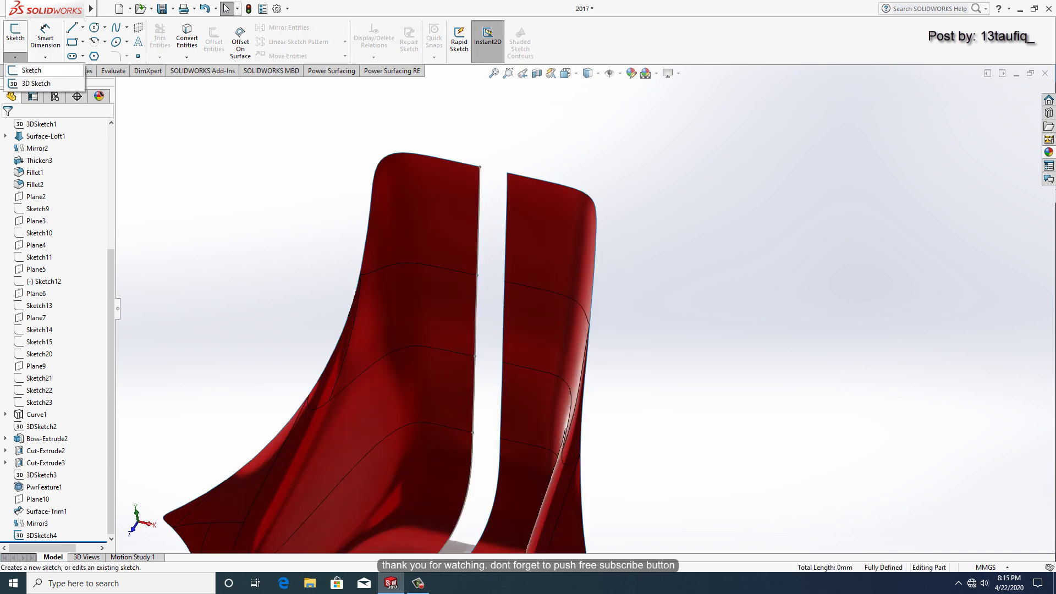
pyautogui.click(34, 83)
pyautogui.click(187, 37)
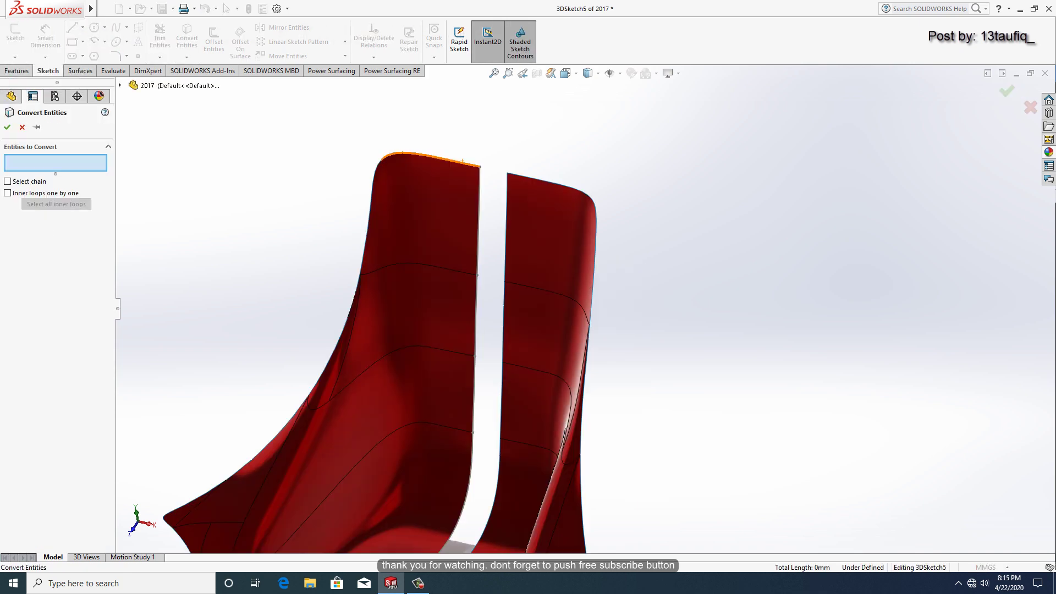
pyautogui.click(508, 203)
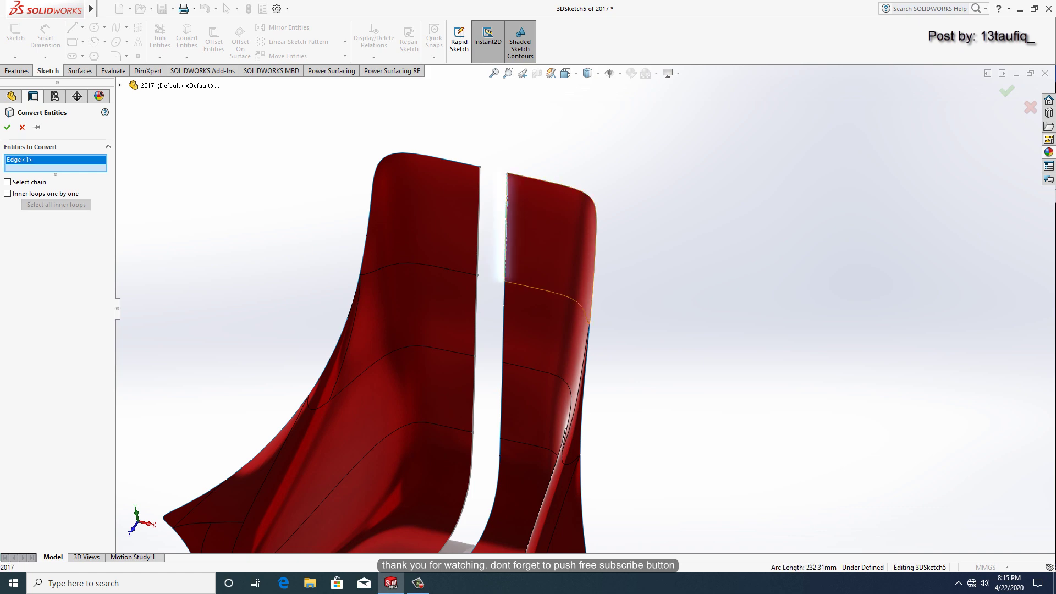
pyautogui.click(504, 295)
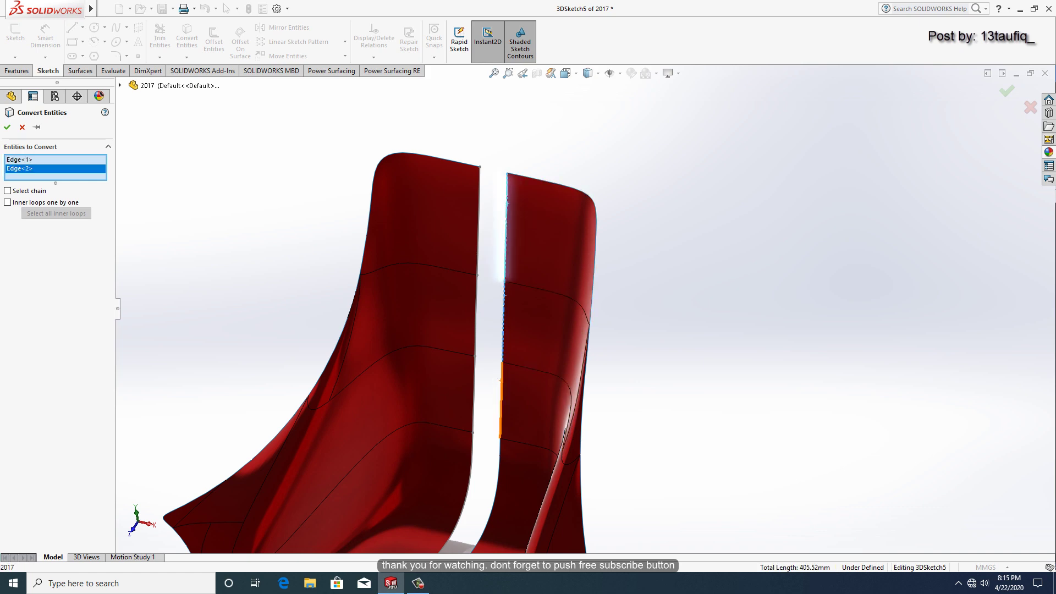
pyautogui.click(501, 396)
pyautogui.moveTo(501, 396); pyautogui.dragTo(550, 418, button='middle')
pyautogui.click(526, 417)
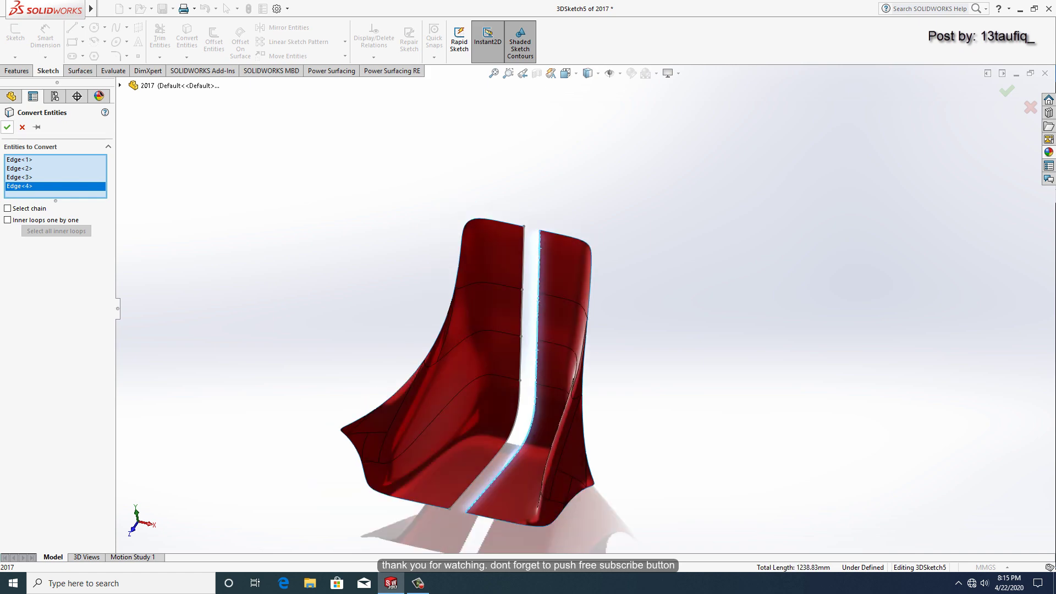
pyautogui.press('Return')
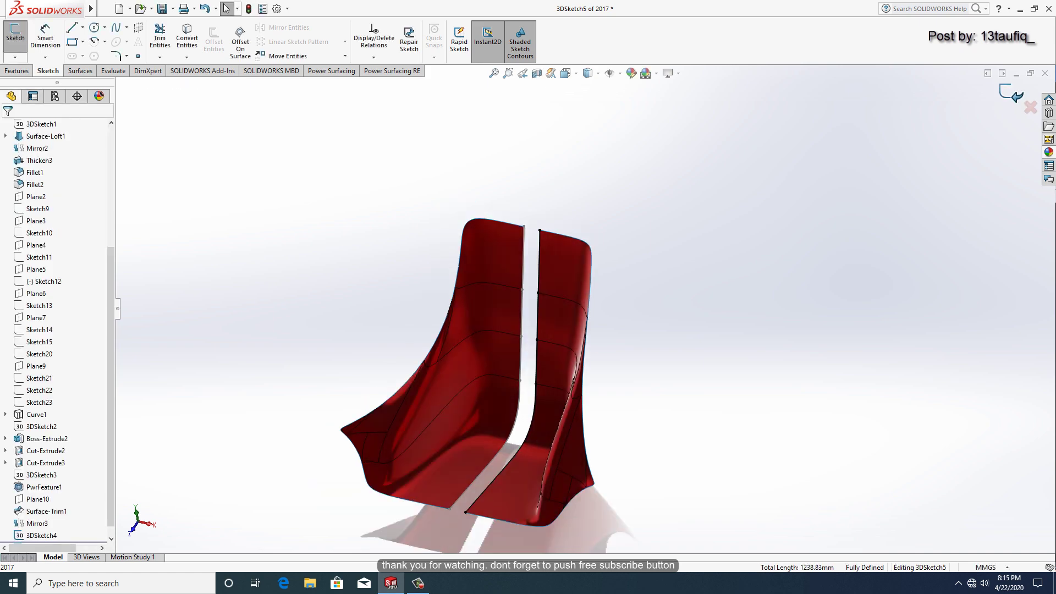
pyautogui.click(1013, 94)
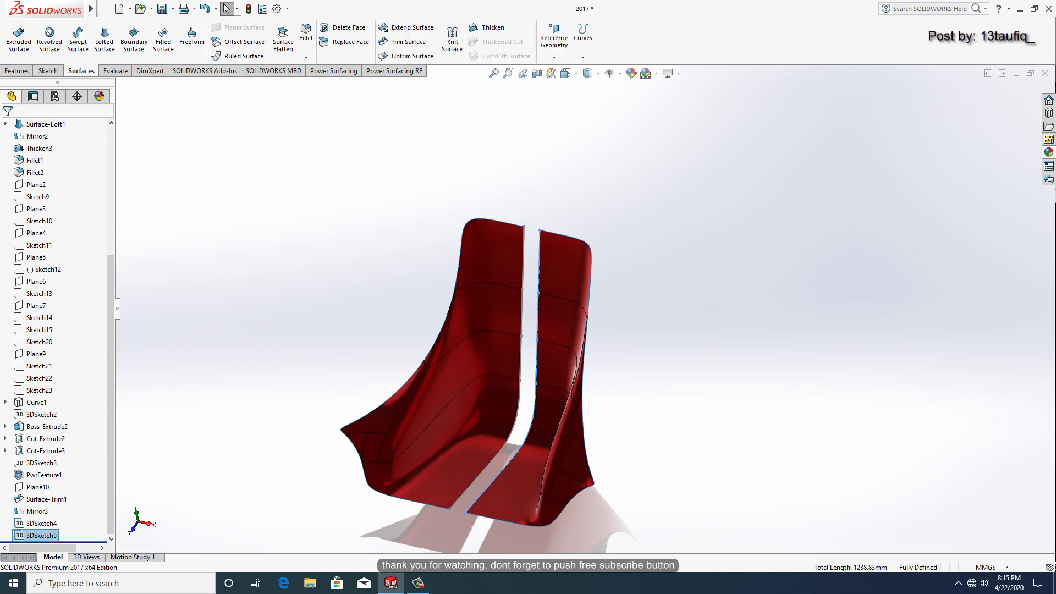
# Set up a lofted surface using 3DSketch5 and the left half's inner edges as profiles
pyautogui.click(104, 38)
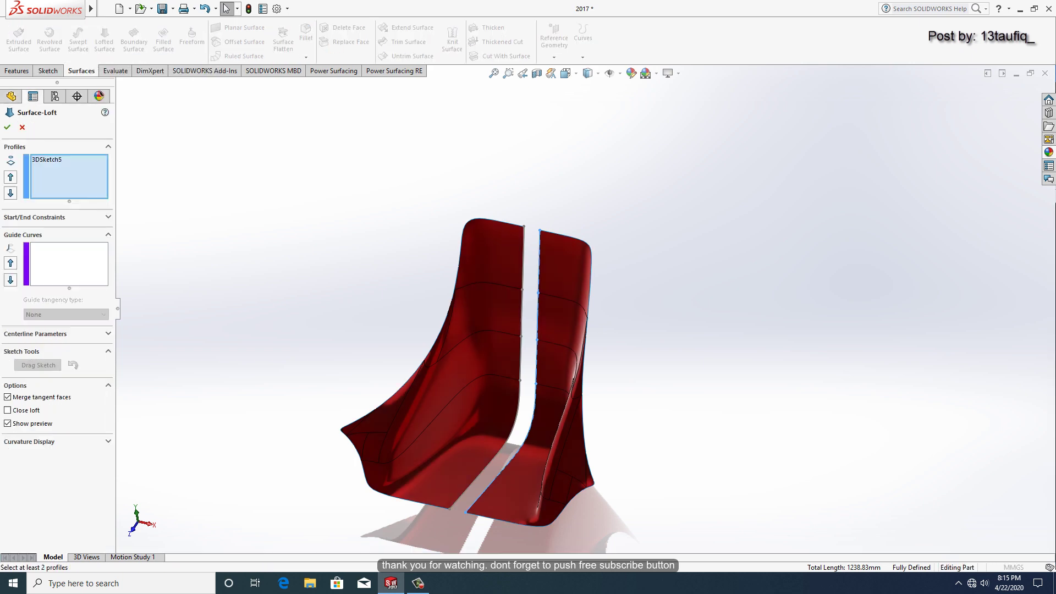
pyautogui.click(535, 275)
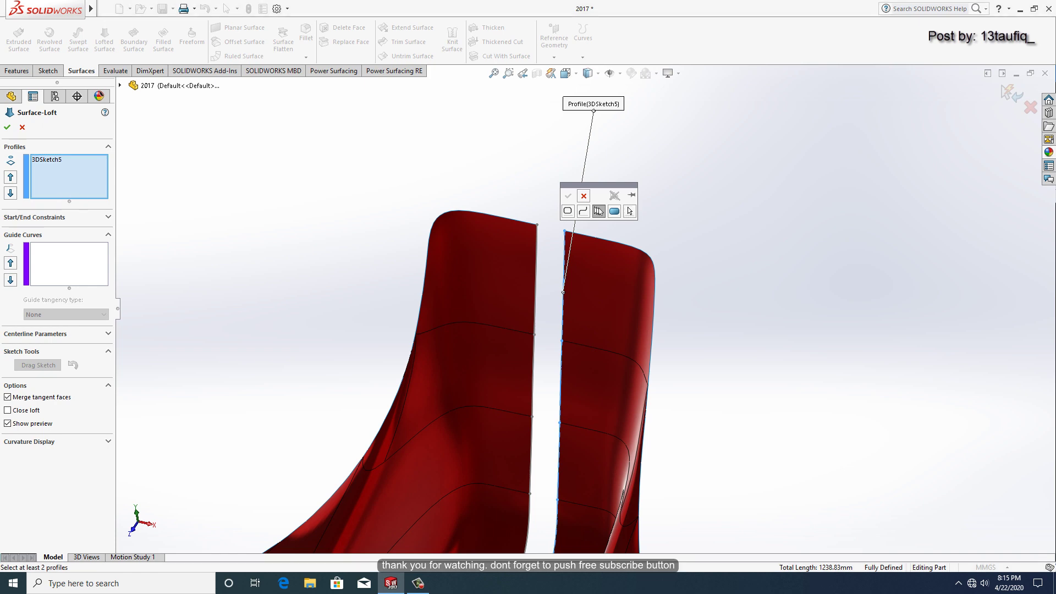
pyautogui.click(535, 264)
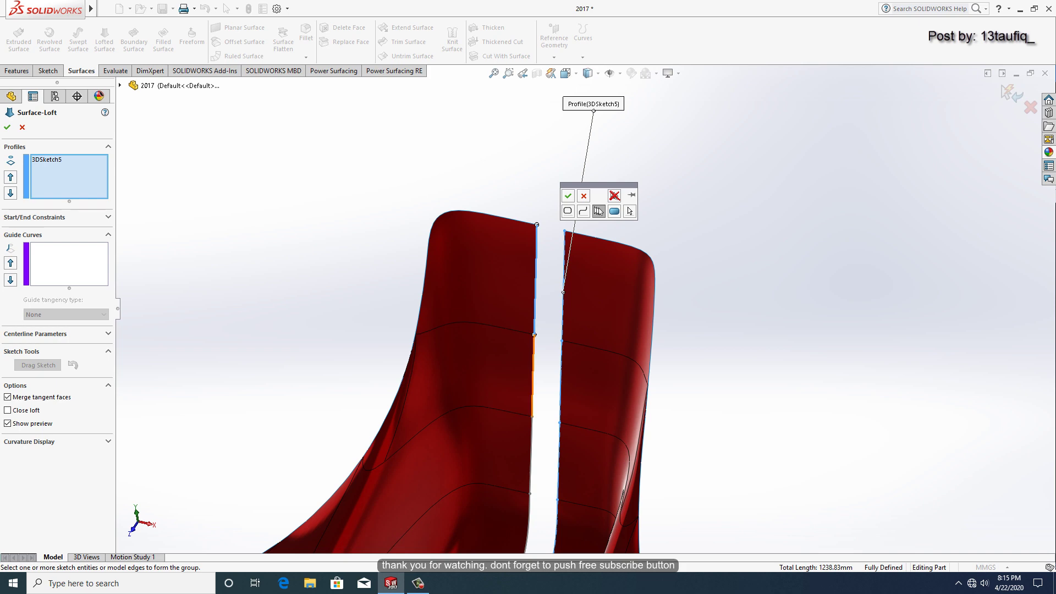
pyautogui.press('Down')
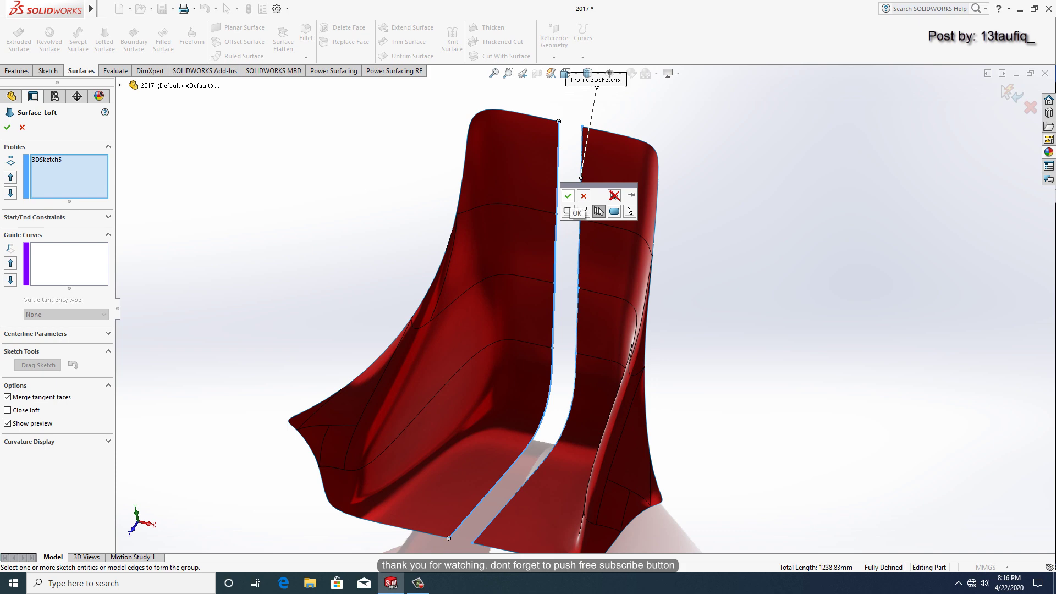
pyautogui.click(568, 195)
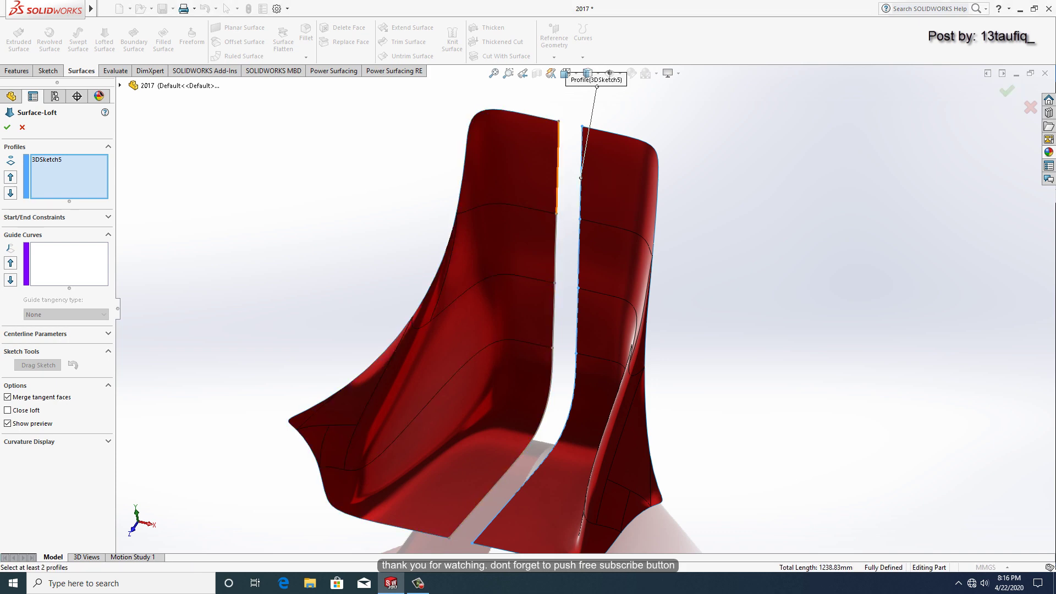
pyautogui.click(557, 171)
pyautogui.click(649, 166)
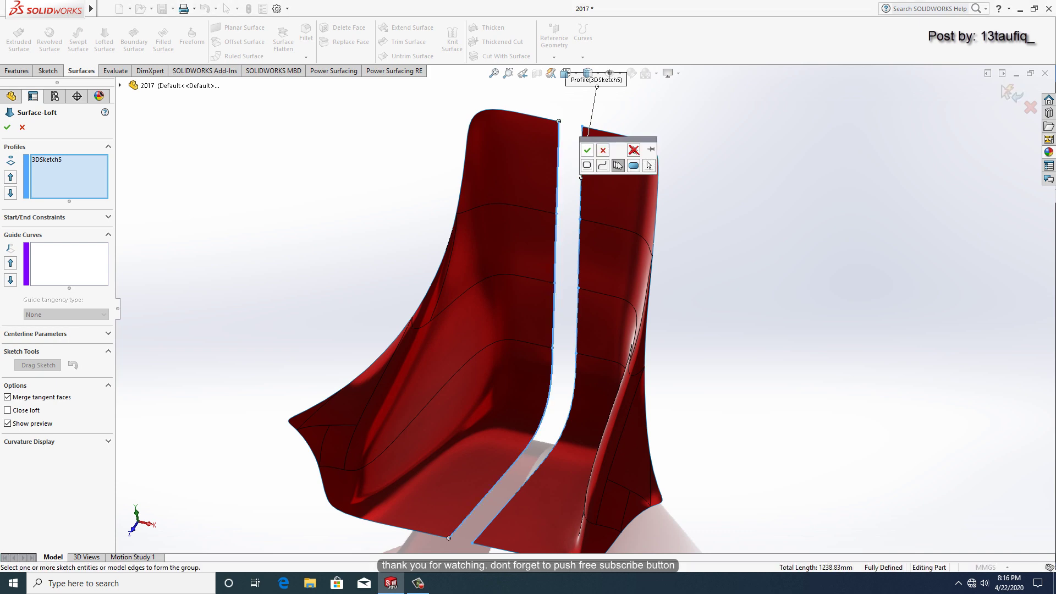
pyautogui.click(587, 149)
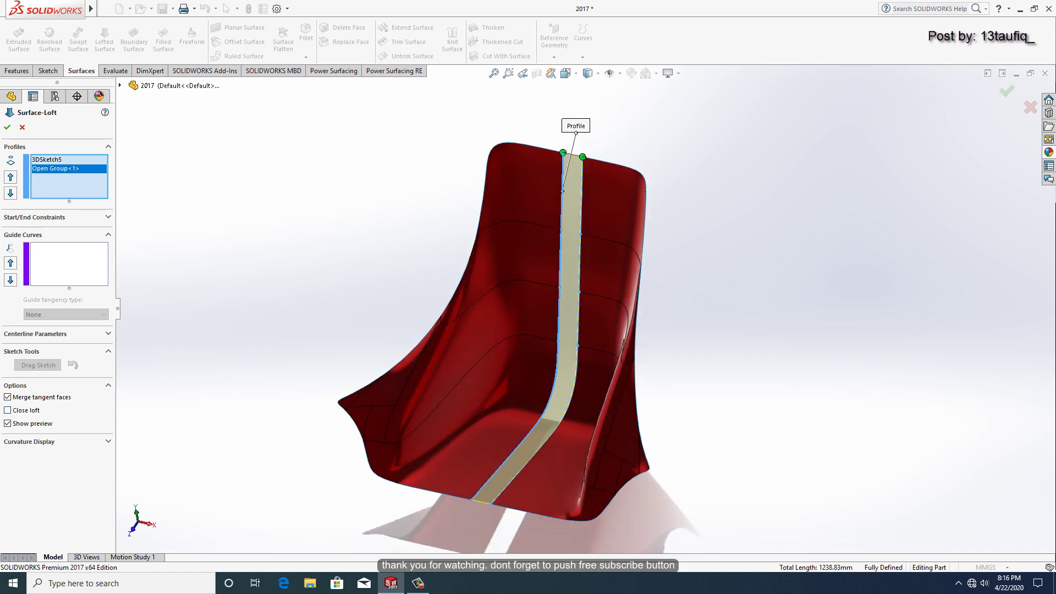
# Accept the loft as the centre strip Surface-Loft2, briefly hiding and restoring it
pyautogui.click(7, 127)
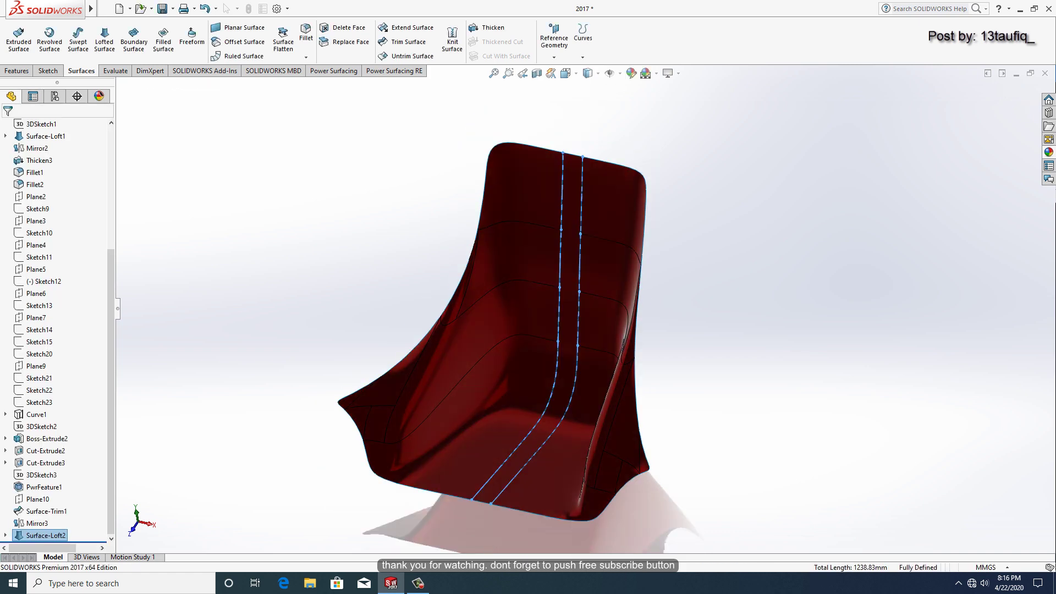
pyautogui.press('Left')
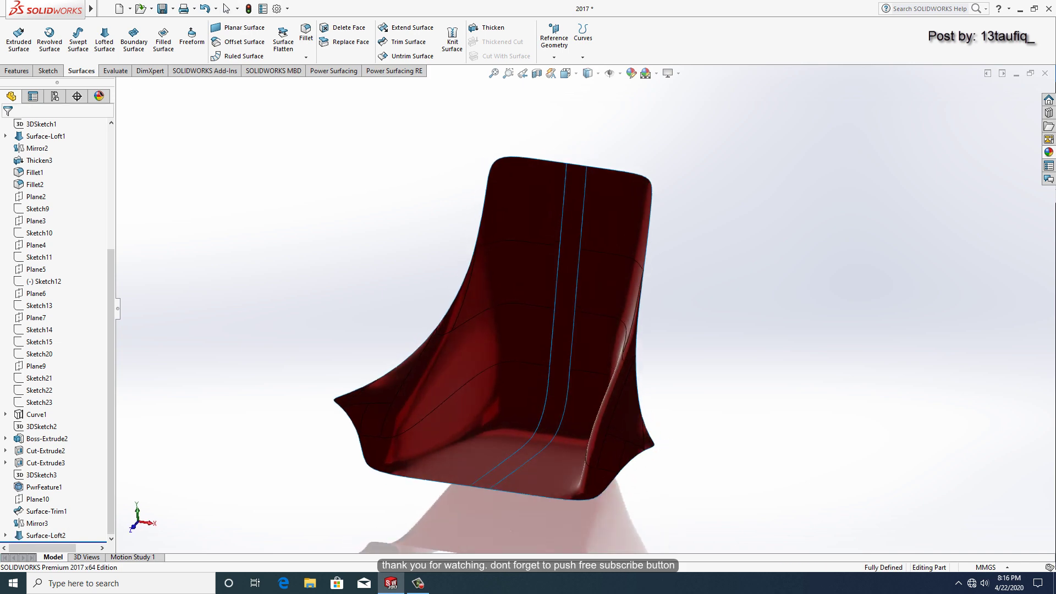
pyautogui.rightClick(586, 165)
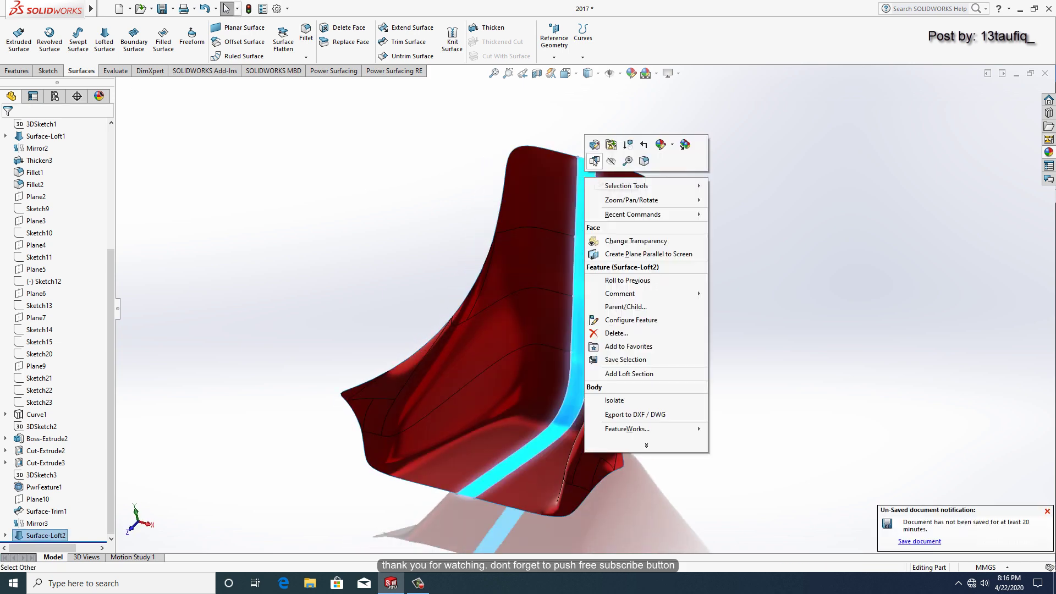
pyautogui.click(614, 180)
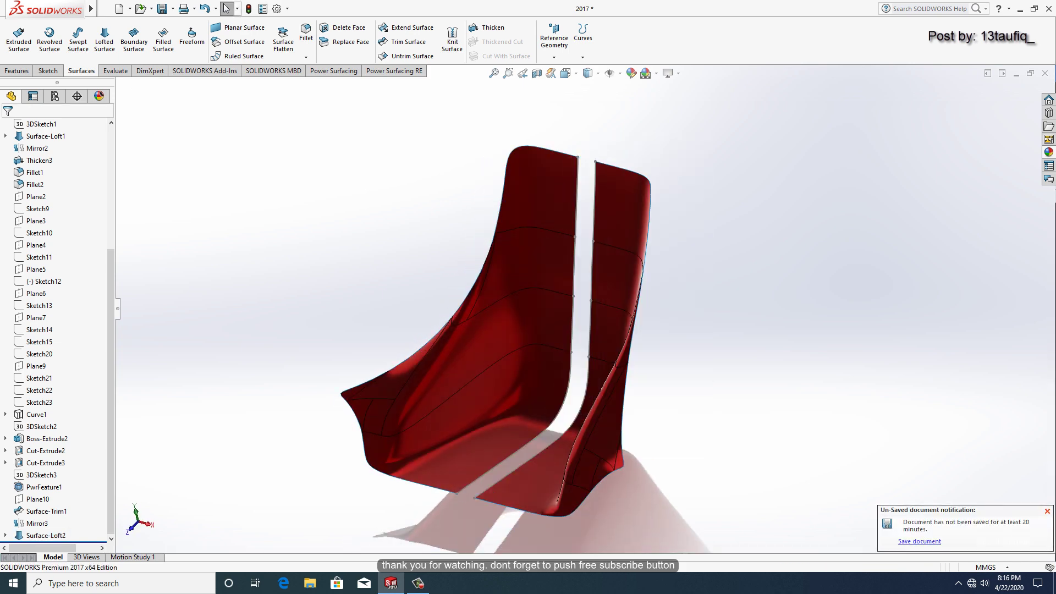
pyautogui.hotkey('ctrl', 'z')
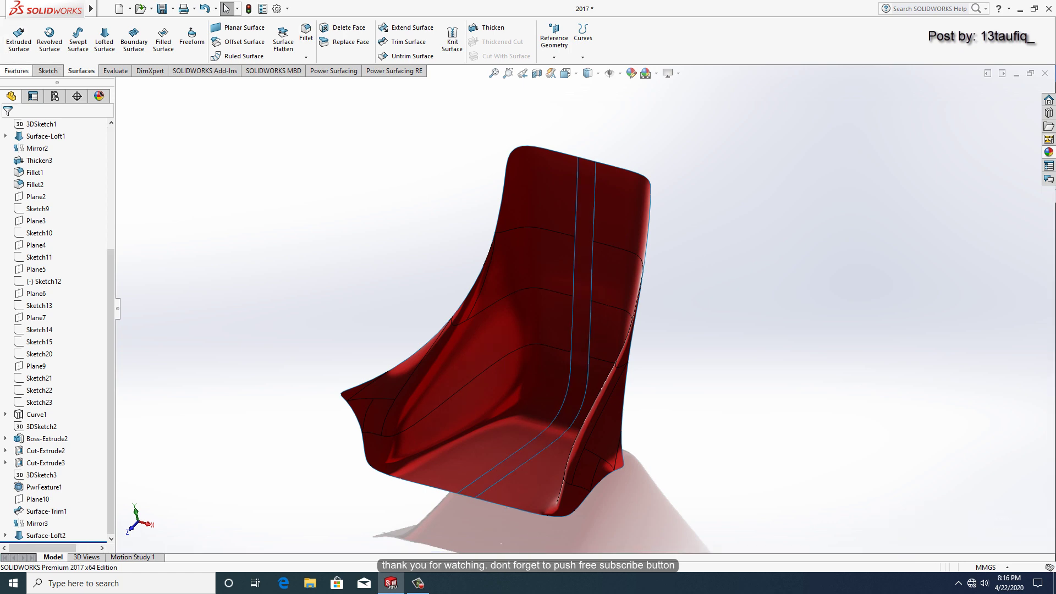
# Knit Surface-Trim1, Surface-Loft2 and Mirror3 into Surface-Knit1
pyautogui.click(452, 38)
pyautogui.click(536, 187)
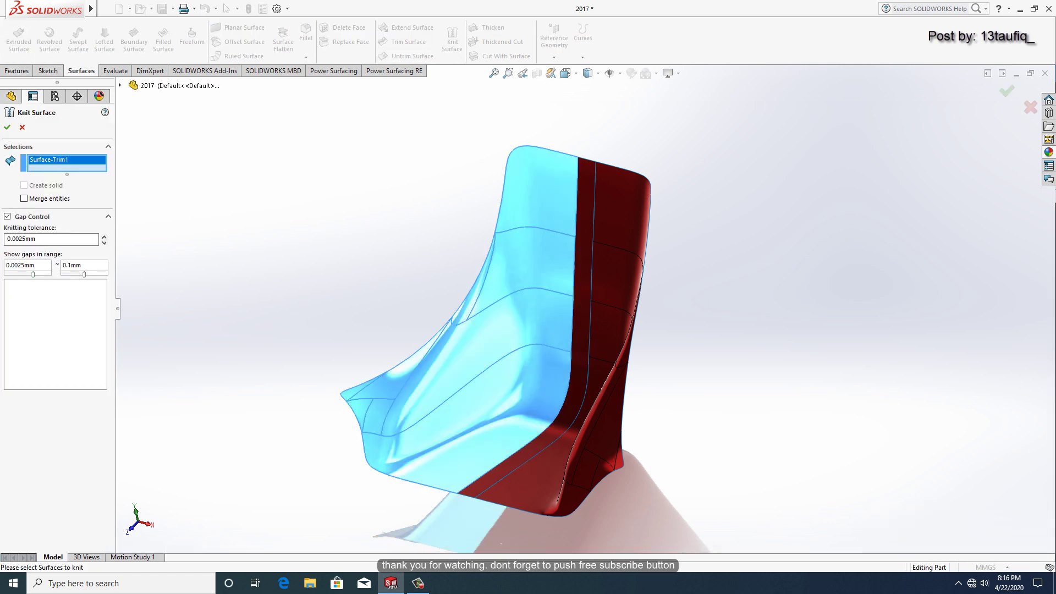
pyautogui.click(588, 219)
pyautogui.click(616, 364)
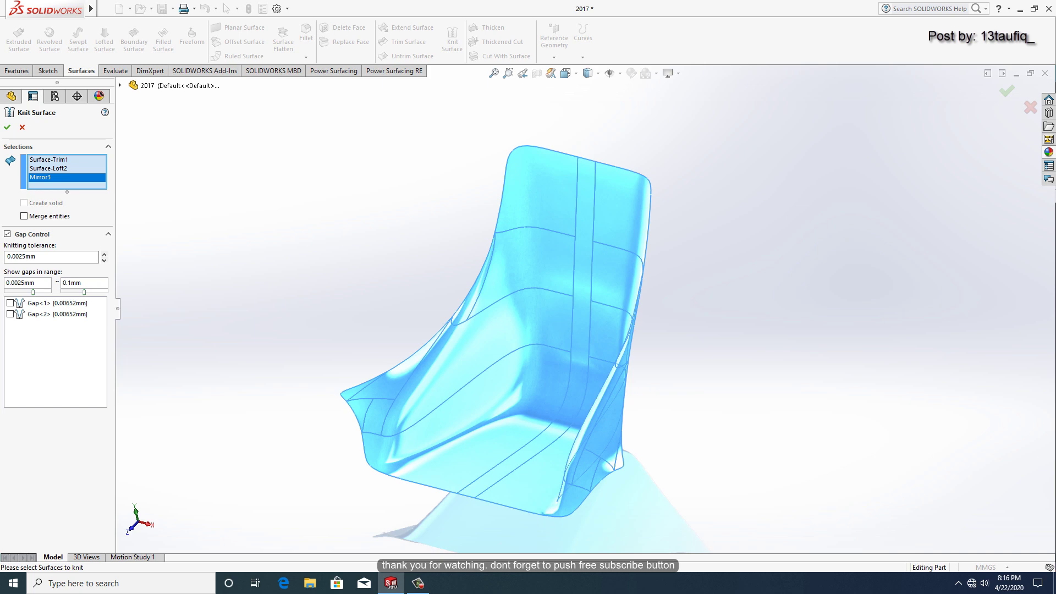
pyautogui.click(7, 127)
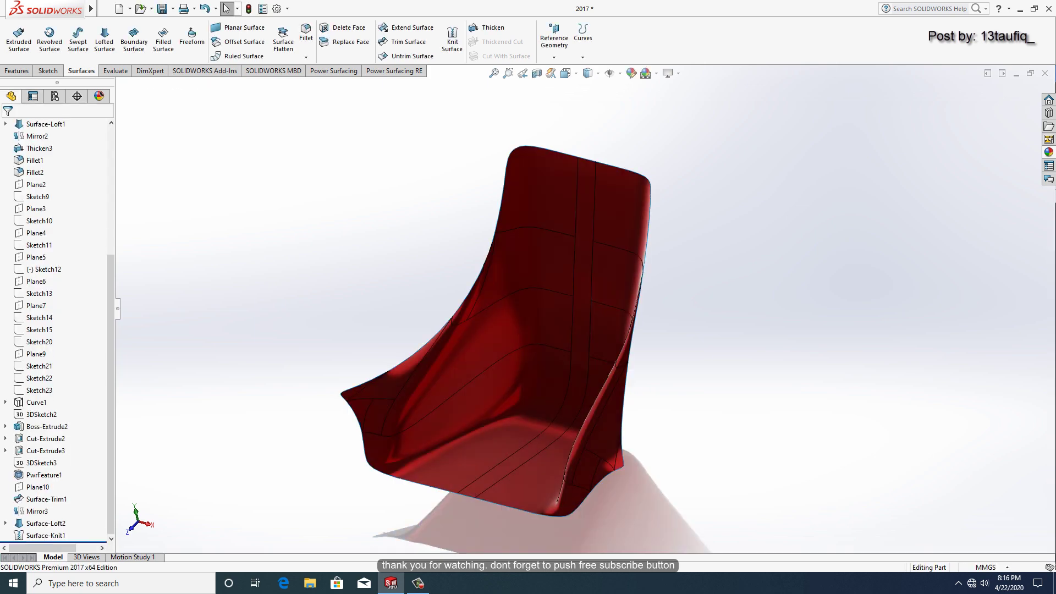
# Display the seat shell shaded without edges, in perspective, orbited to a front-facing angle
pyautogui.rightClick(576, 223)
pyautogui.click(602, 199)
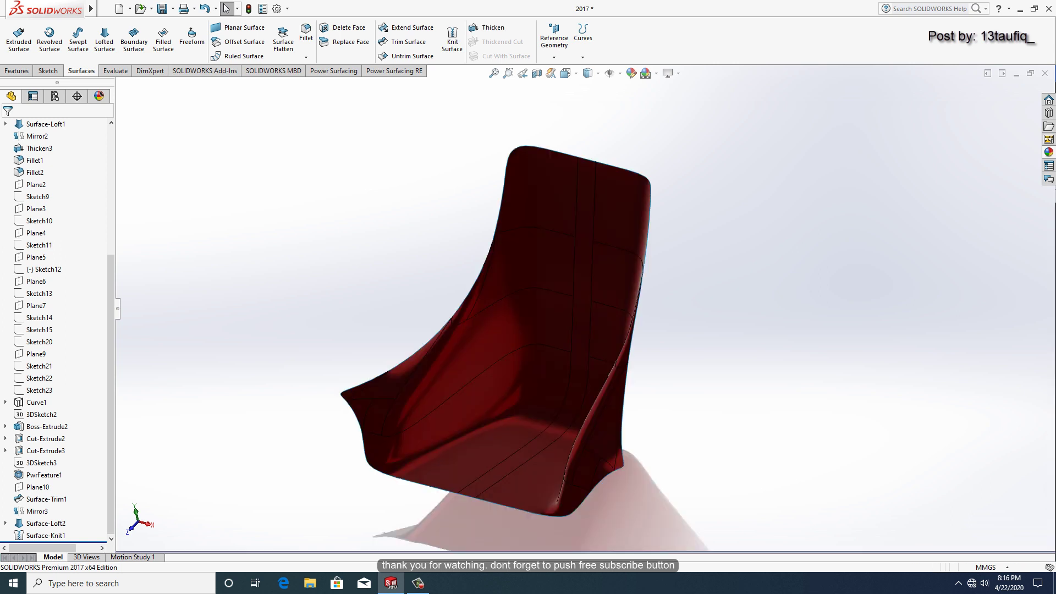
pyautogui.click(587, 73)
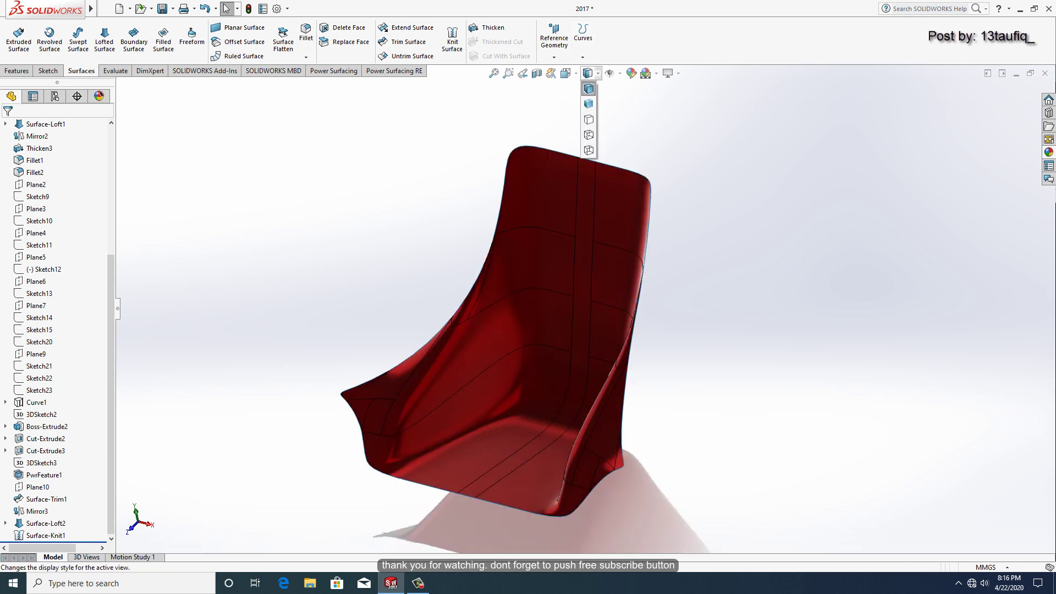
pyautogui.click(589, 103)
pyautogui.moveTo(495, 330); pyautogui.dragTo(550, 325, button='middle')
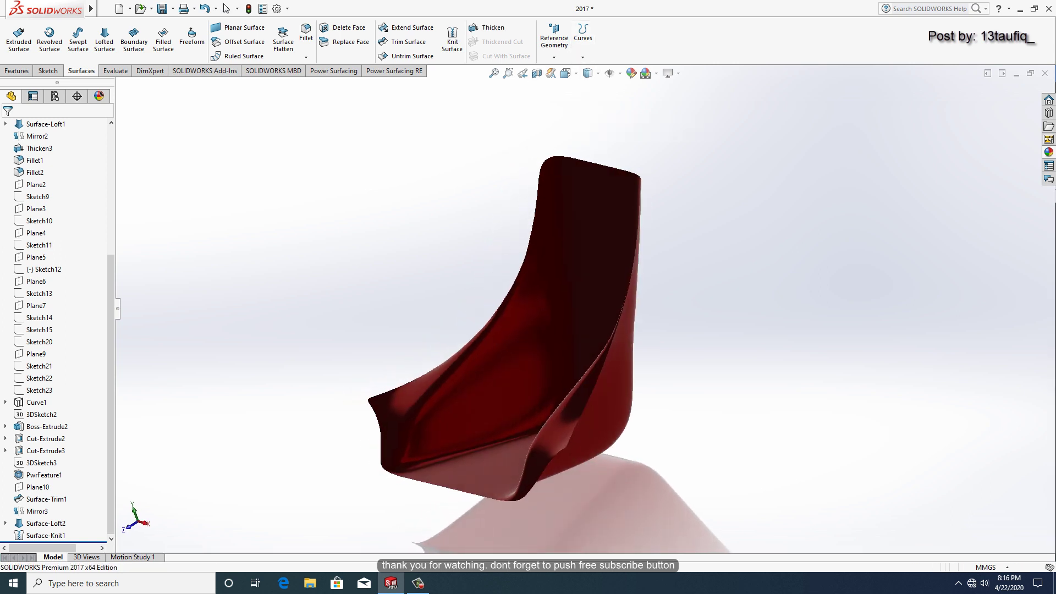
pyautogui.click(668, 73)
pyautogui.click(701, 122)
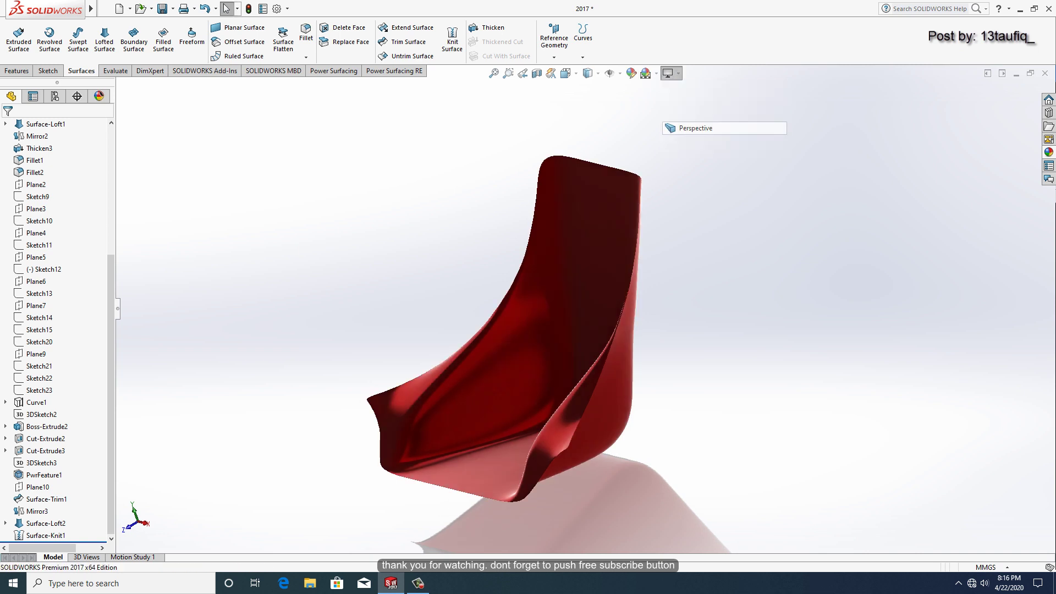
pyautogui.moveTo(572, 209); pyautogui.dragTo(610, 205, button='middle')
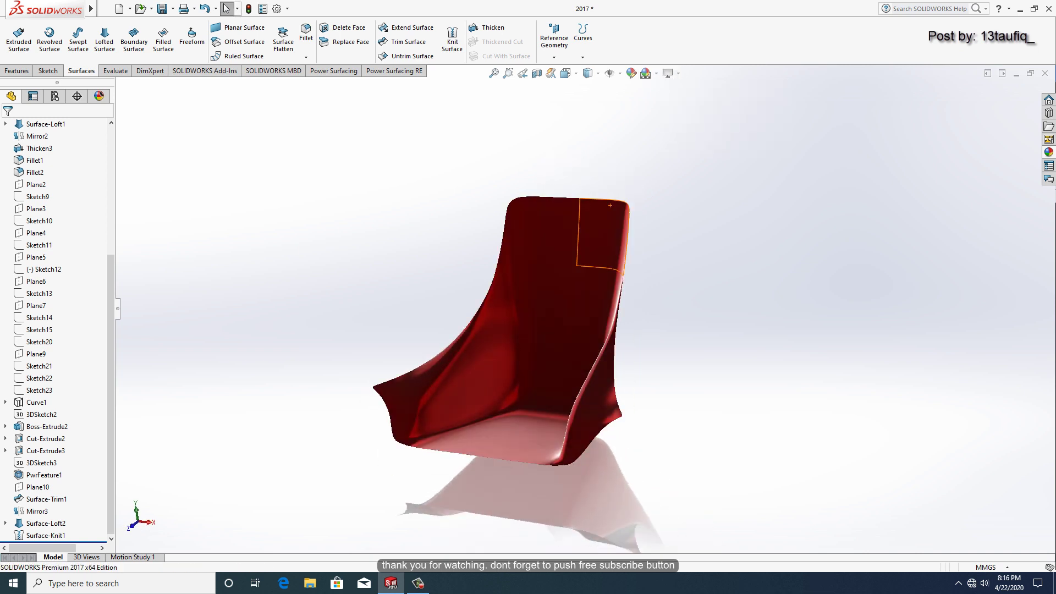